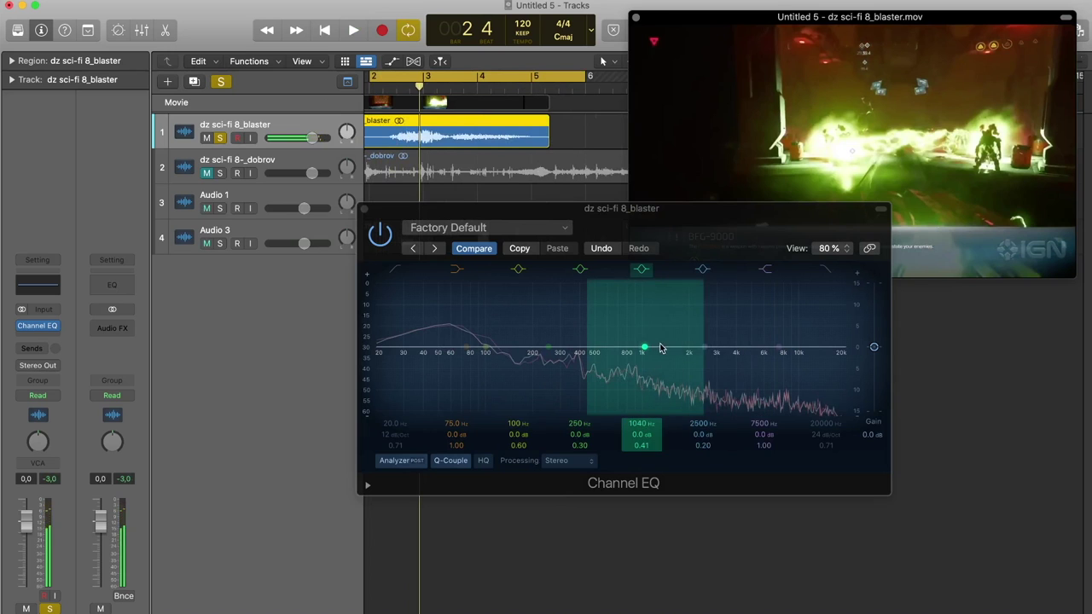
Step: Split the dz sci-fi 8_blaster region near 2 4, where the green muzzle flash begins, and turn off cycle playback
scroll(402, 113, "up", 5)
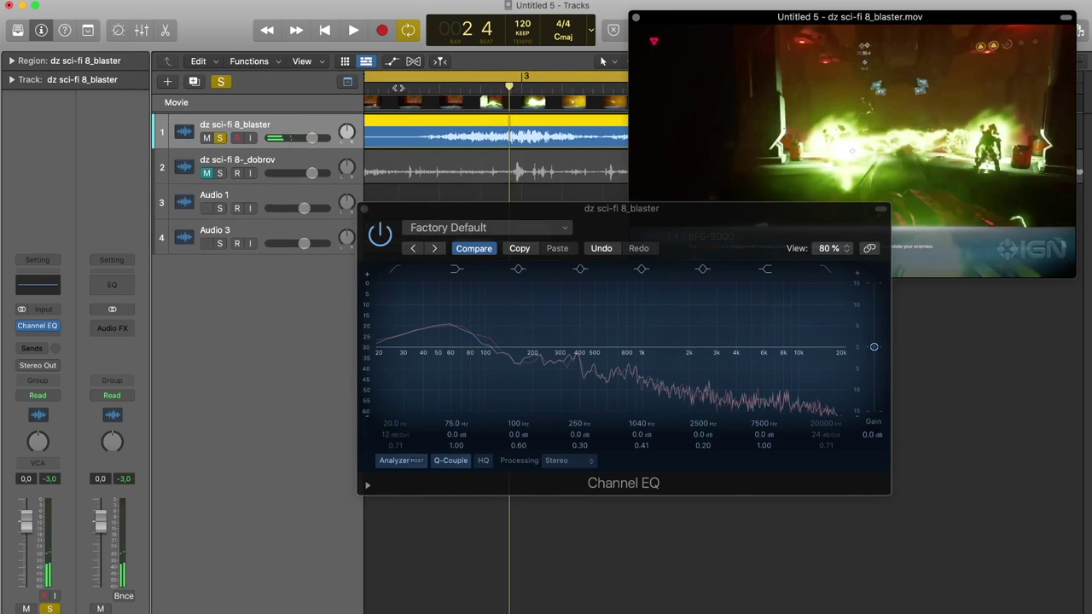
left_click_drag(398, 91, 469, 92)
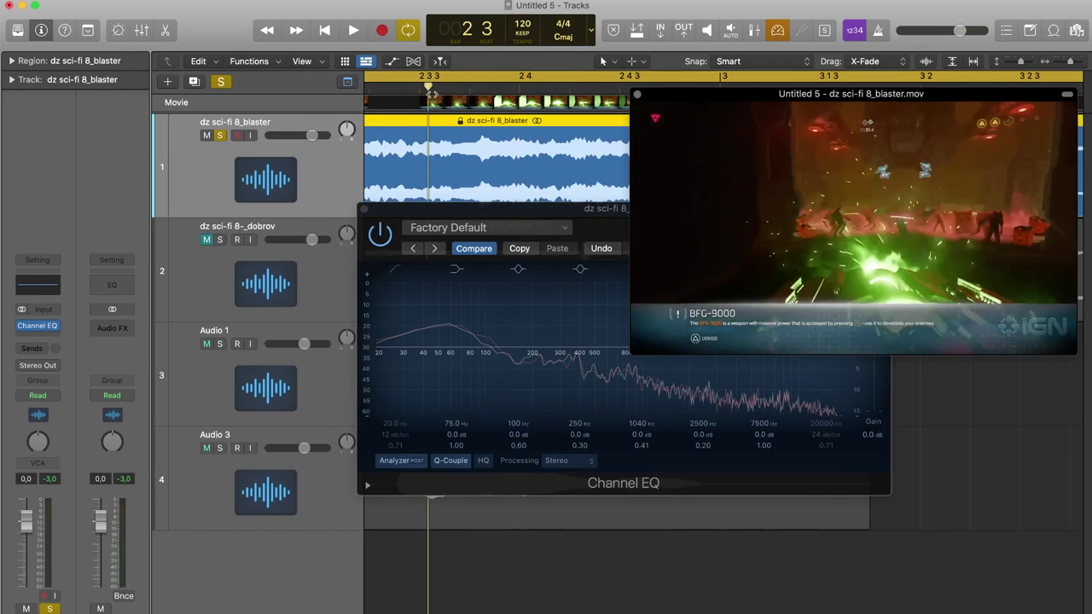
left_click_drag(430, 99, 510, 101)
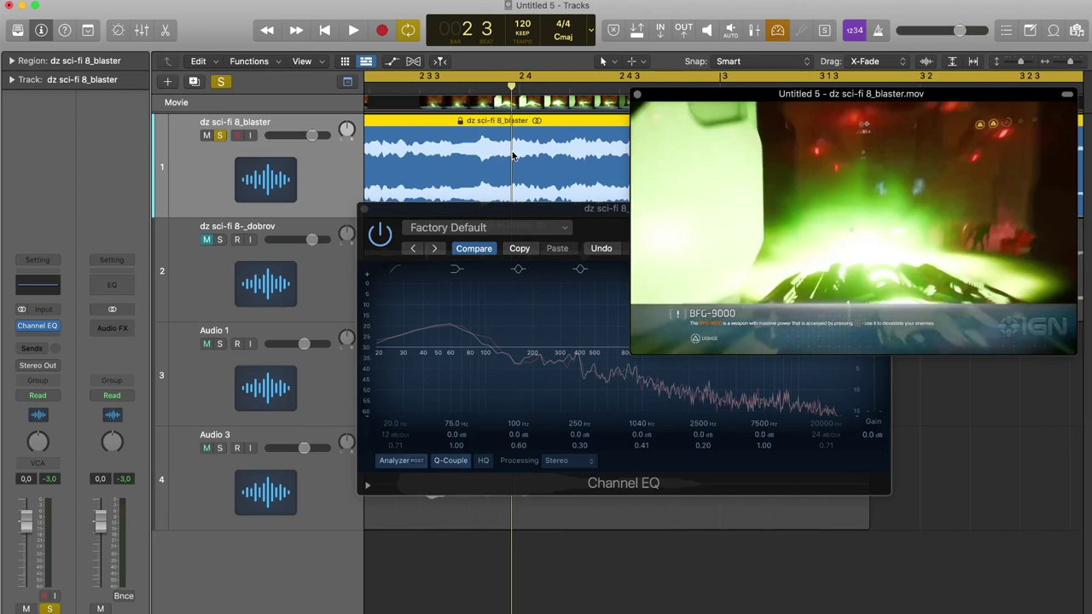
left_click_drag(498, 210, 278, 181)
key("super+Left")
key("super+Left")
key("super+Left")
key("super+Left")
key("super+Left")
key("super+Left")
key("super+Left")
key("super+Left")
left_click(493, 78)
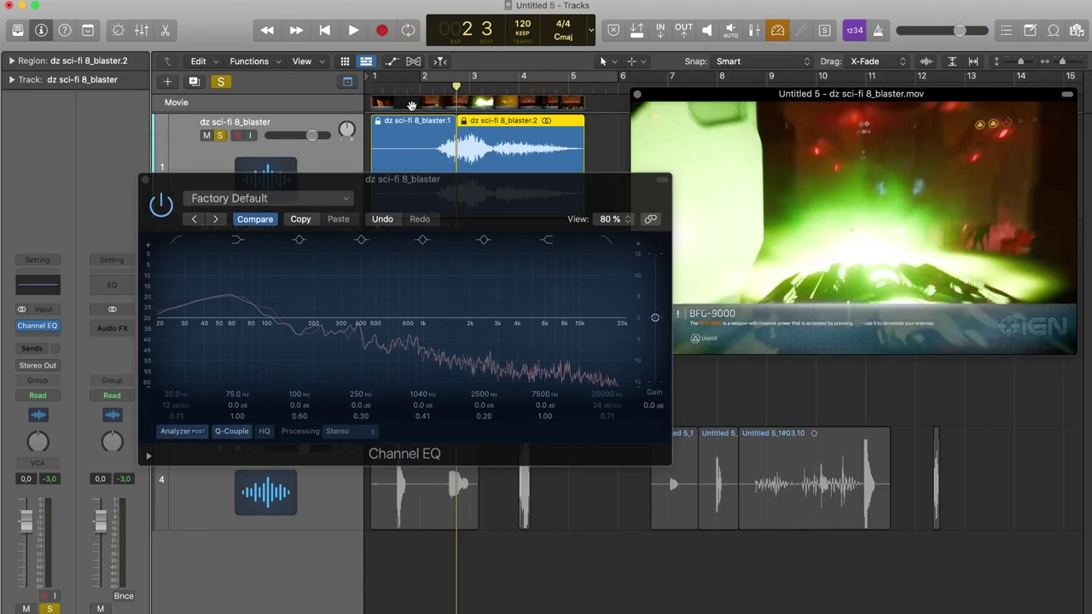
Step: Play the dz sci-fi 8_blaster track across the split point to check the cut against the video
key("super+Right")
key("super+Right")
key("super+Right")
key("super+Right")
key("super+Right")
key("super+Right")
left_click(408, 88)
key("space")
key("space")
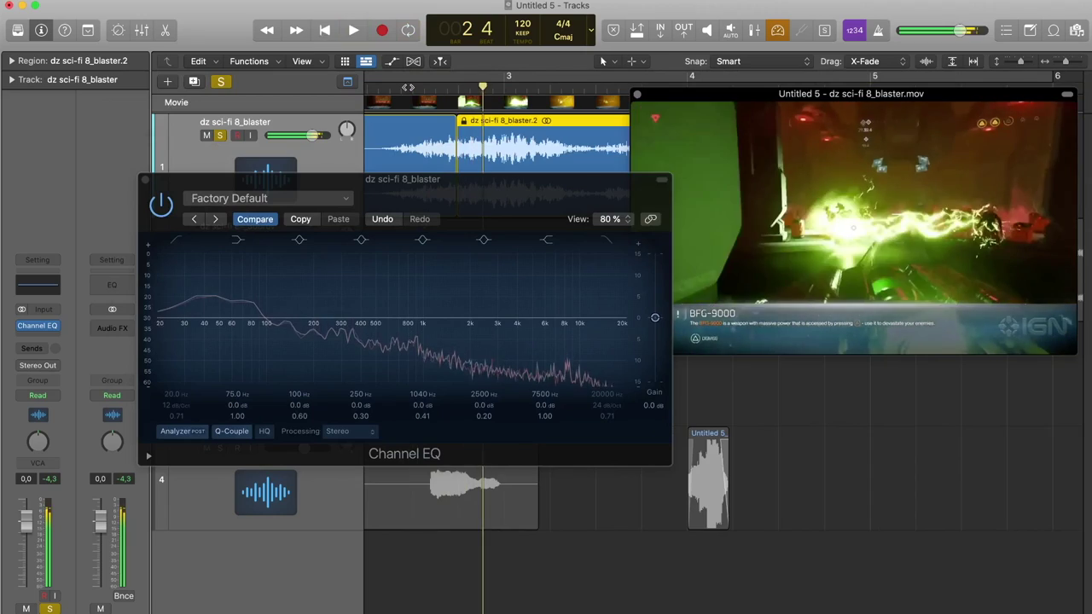
left_click(409, 88)
key("space")
key("space")
left_click(445, 86)
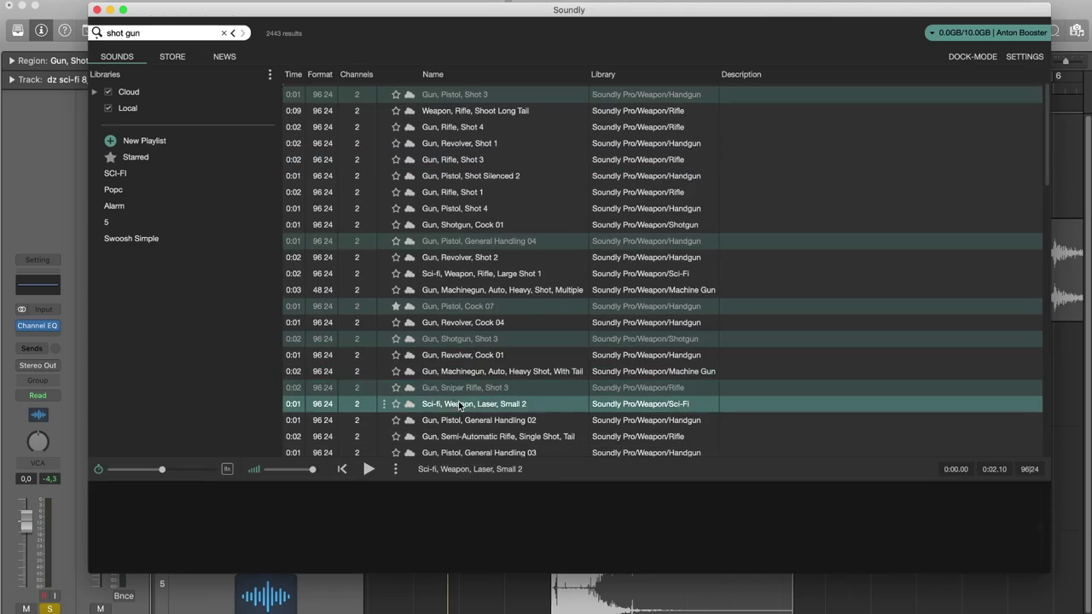
Step: Import Gun, Sniper Rifle, Shot 3 from the Soundly library into the Logic project and play it against the video
left_click(464, 385, "super")
left_click_drag(463, 385, 608, 458)
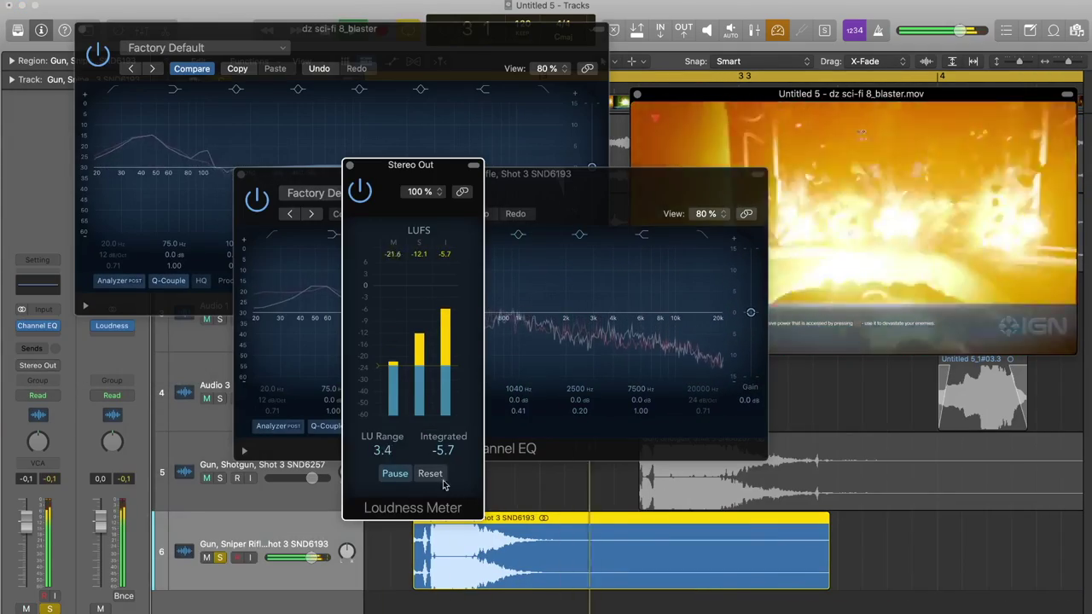
key("space")
key("space")
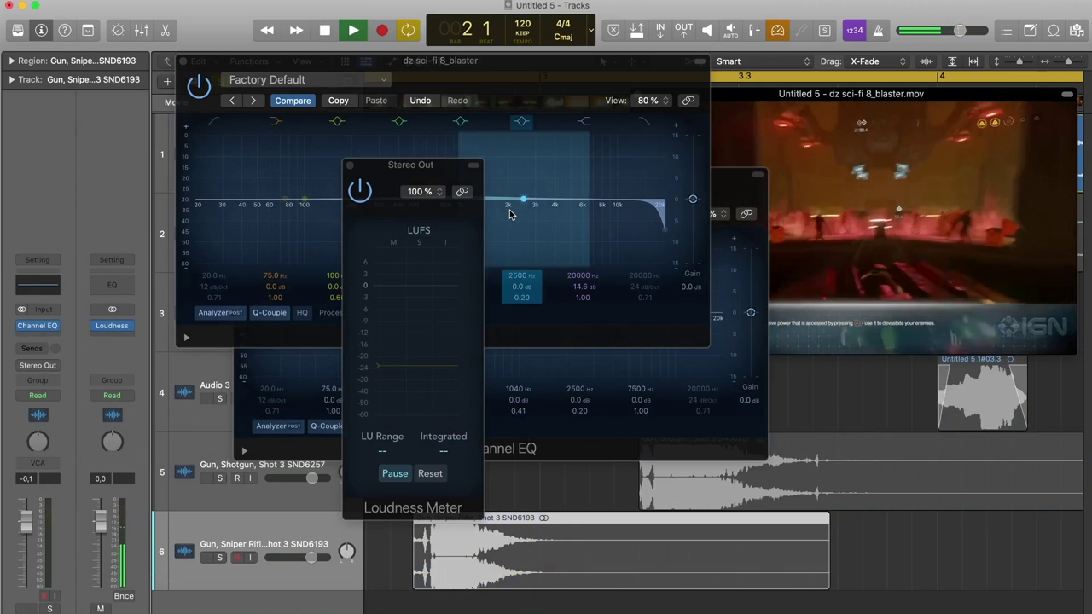
key("space")
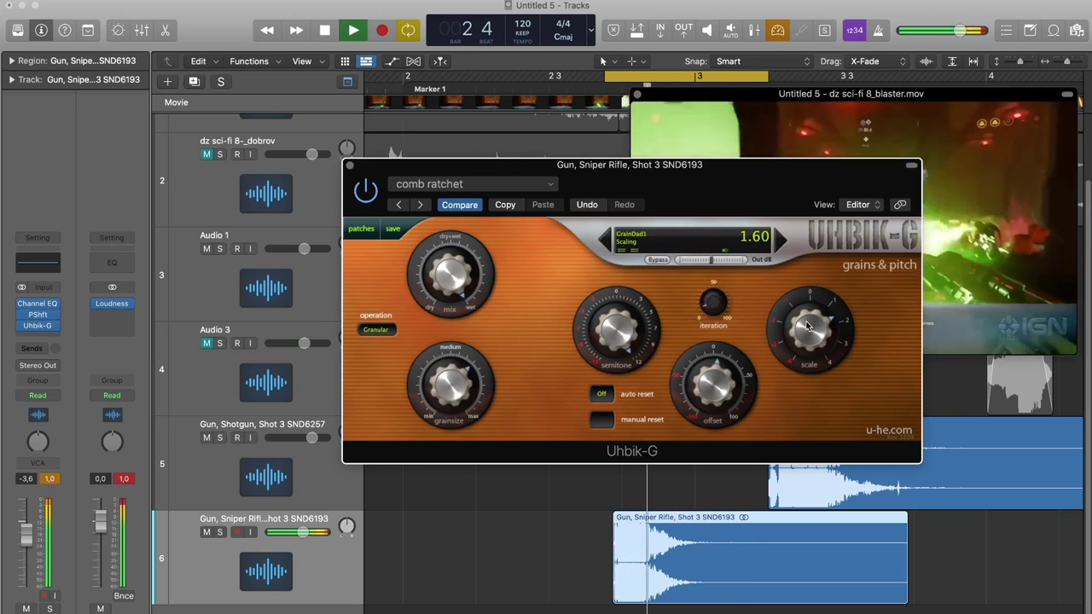
Step: Set the Uhbik-G scale to 1.30 on the sniper rifle track during playback and close the plug-in
left_click_drag(796, 194, 723, 60)
key("space")
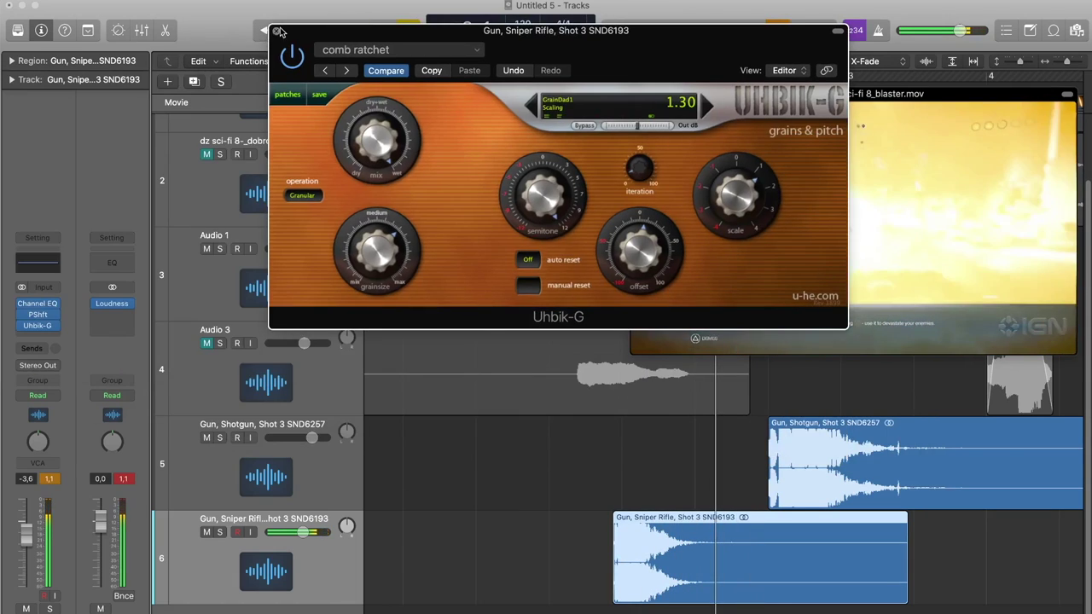
left_click(276, 31)
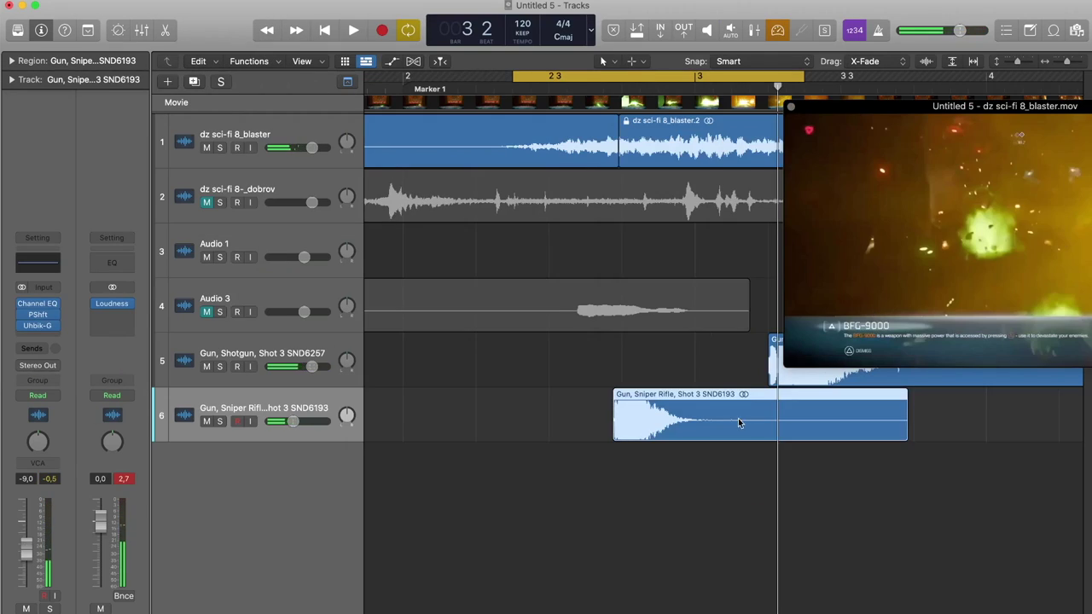
Step: Move the Gun, Shotgun, Shot 3 region earlier so it starts next to the start of the sniper rifle region
scroll(738, 418, "right", 4)
left_click_drag(719, 373, 565, 373)
key("super+Right")
key("super+Right")
key("super+Right")
key("super+Right")
key("super+Right")
key("super+Right")
key("super+Right")
key("super+Right")
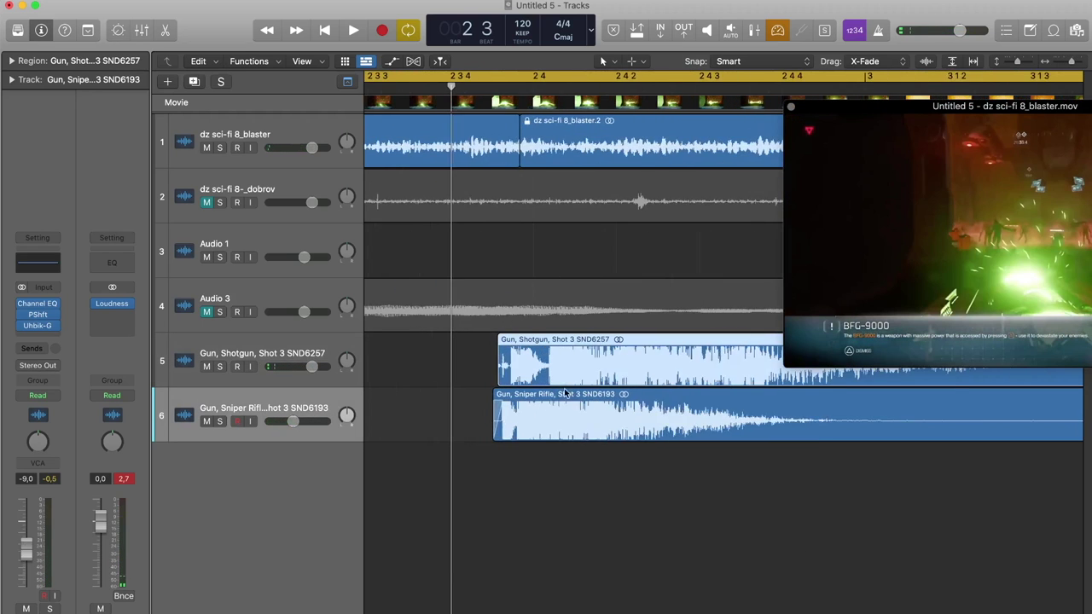
Step: Fine-tune the shotgun region's position so it starts just after the beginning of the sniper rifle region
left_click_drag(655, 364, 686, 367)
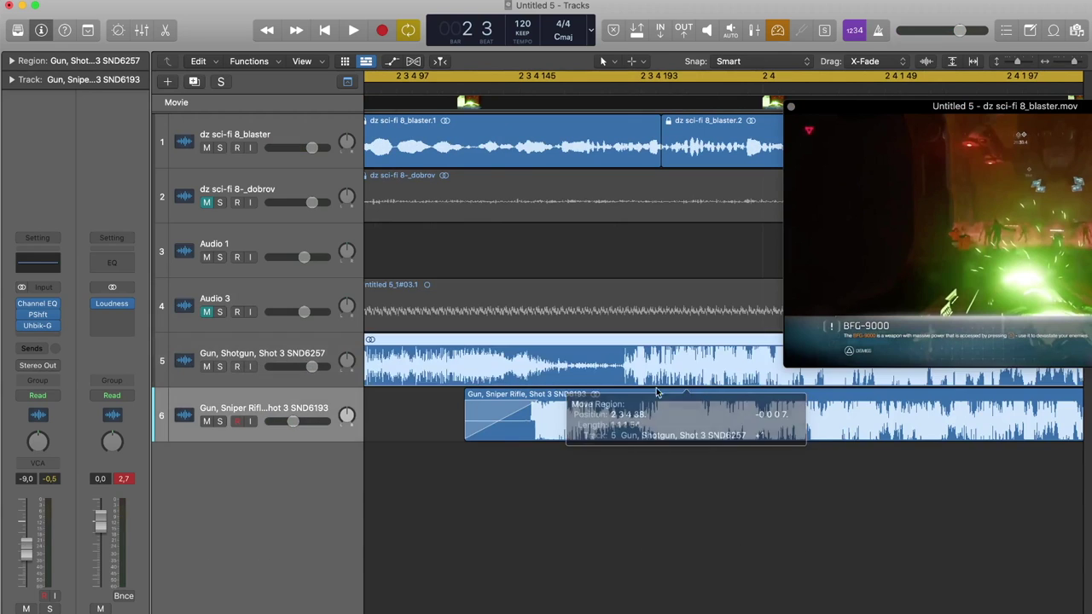
key("super+Left")
left_click_drag(621, 367, 630, 367)
scroll(390, 374, "left", 3)
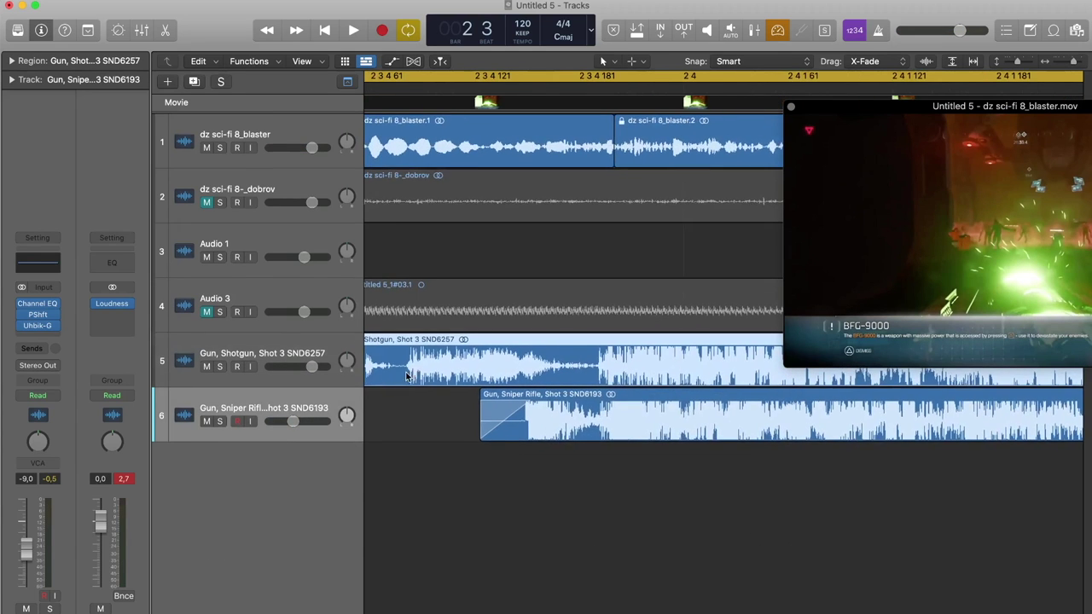
left_click_drag(410, 384, 638, 379)
key("super+Left")
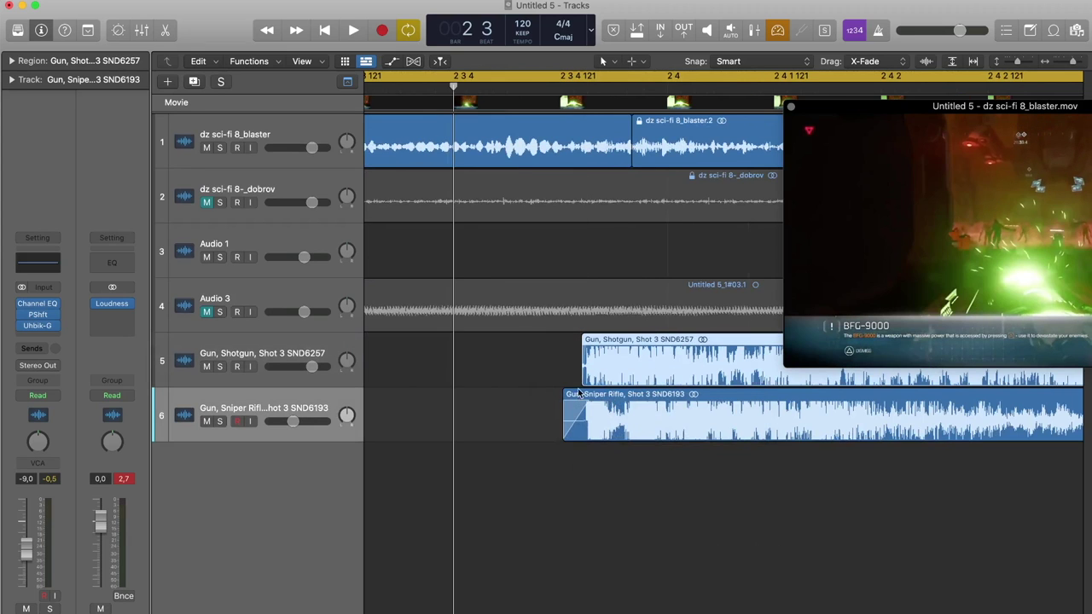
Step: Lower the Gun, Shotgun, Shot 3 track volume to -16.6 dB and play the mix
left_click(263, 373)
left_click_drag(311, 367, 283, 367)
key("space")
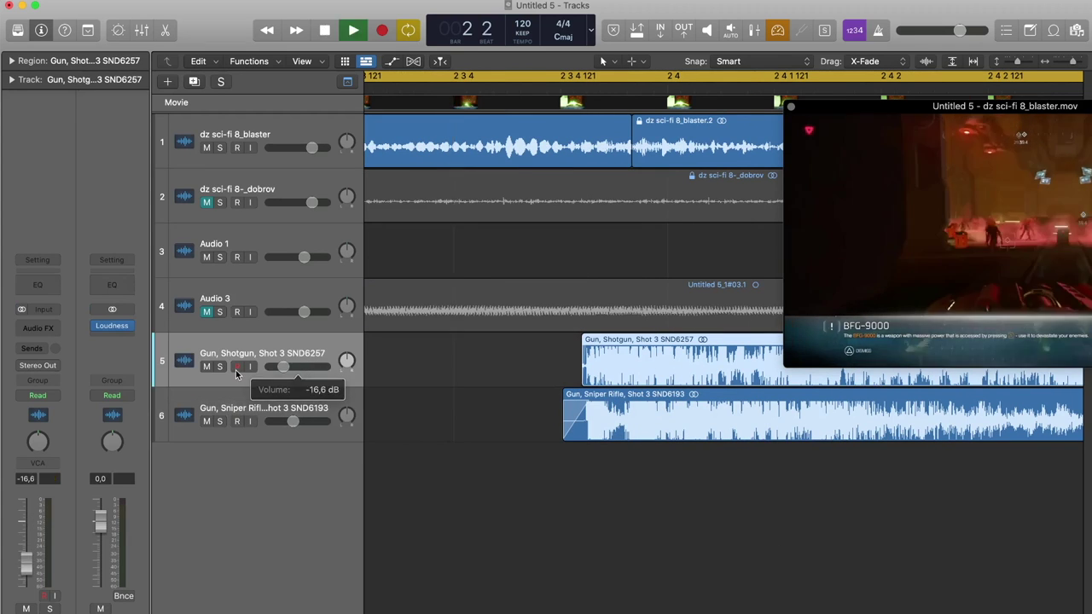
key("super+Left")
key("super+Left")
key("space")
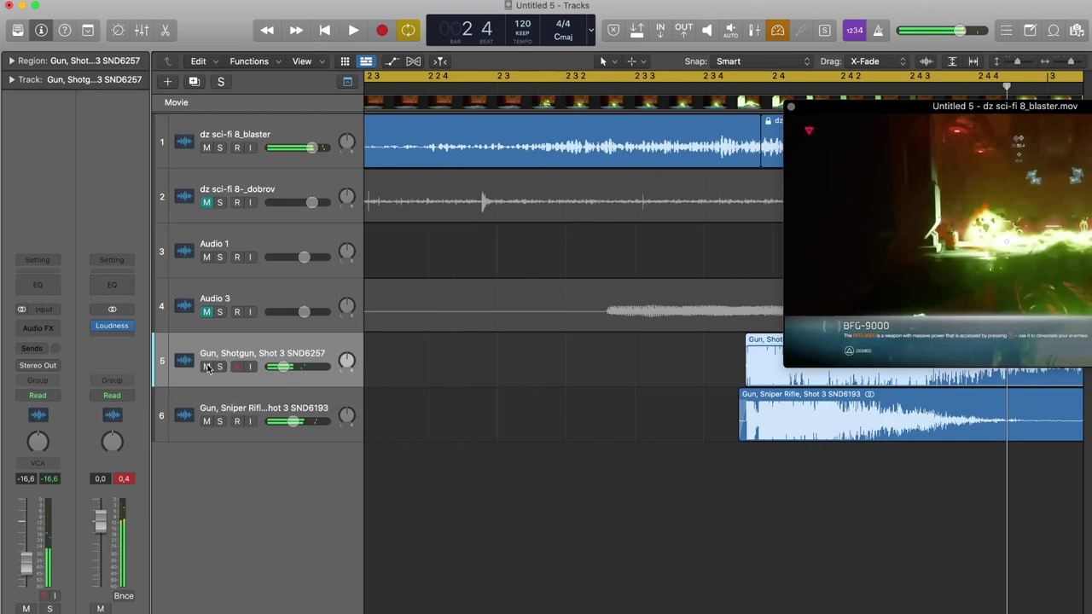
Step: Solo the Gun, Shotgun, Shot 3 track, raise its volume to -7.4 dB and move the movie window clear of its region
left_click(219, 367)
key("space")
key("space")
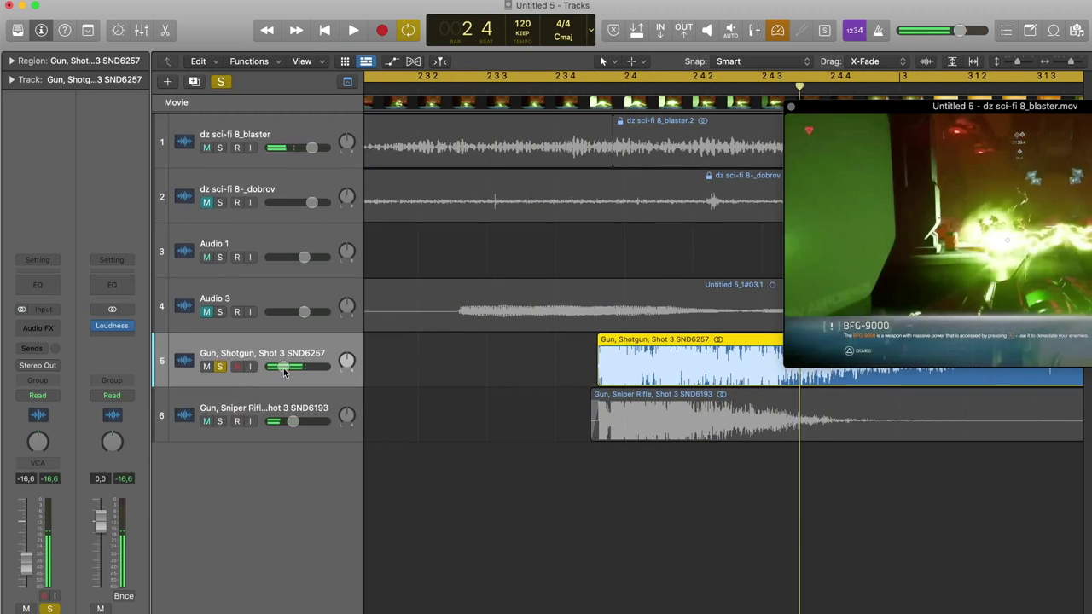
left_click_drag(978, 107, 441, 6)
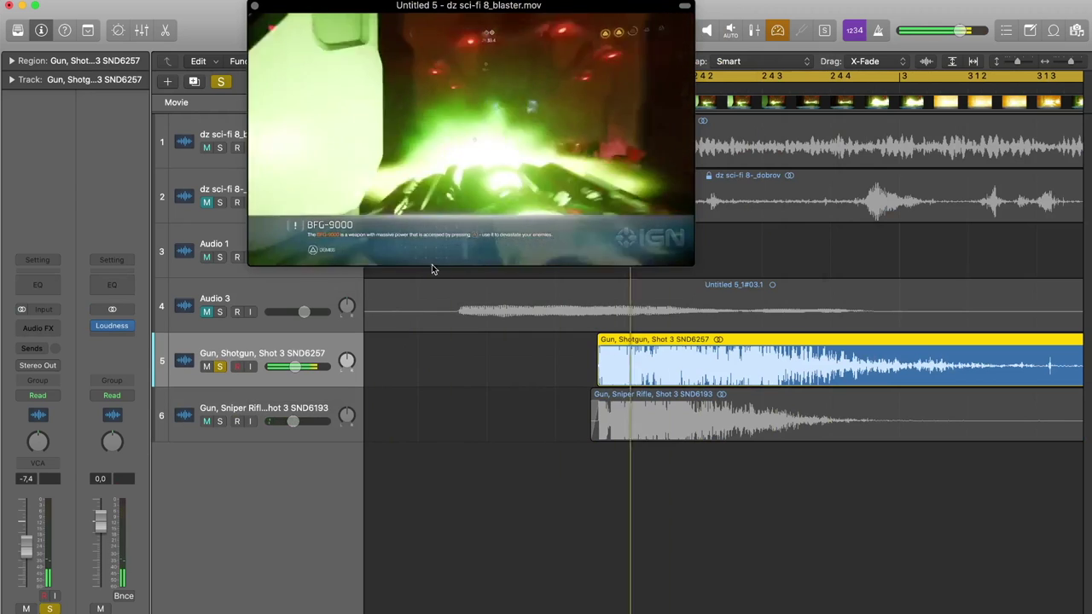
Step: Insert a Channel EQ on the shotgun track and set the sniper rifle EQ's low cut to about 197 Hz
left_click(38, 287)
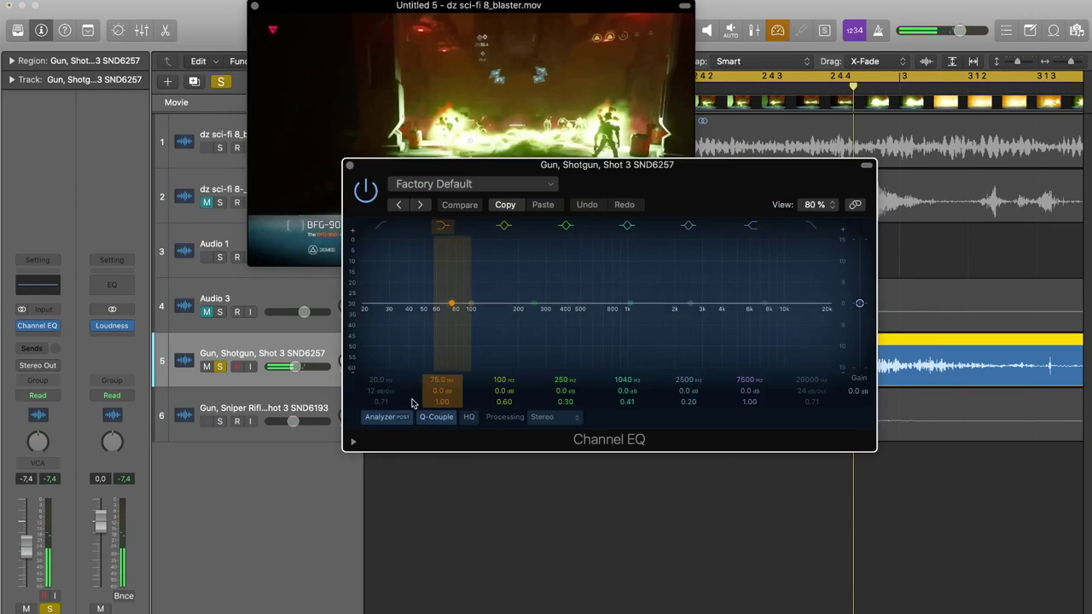
key("Down")
mouse_move(310, 280)
left_mouse_down()
mouse_move(300, 263)
mouse_move(317, 252)
mouse_move(275, 263)
left_mouse_up()
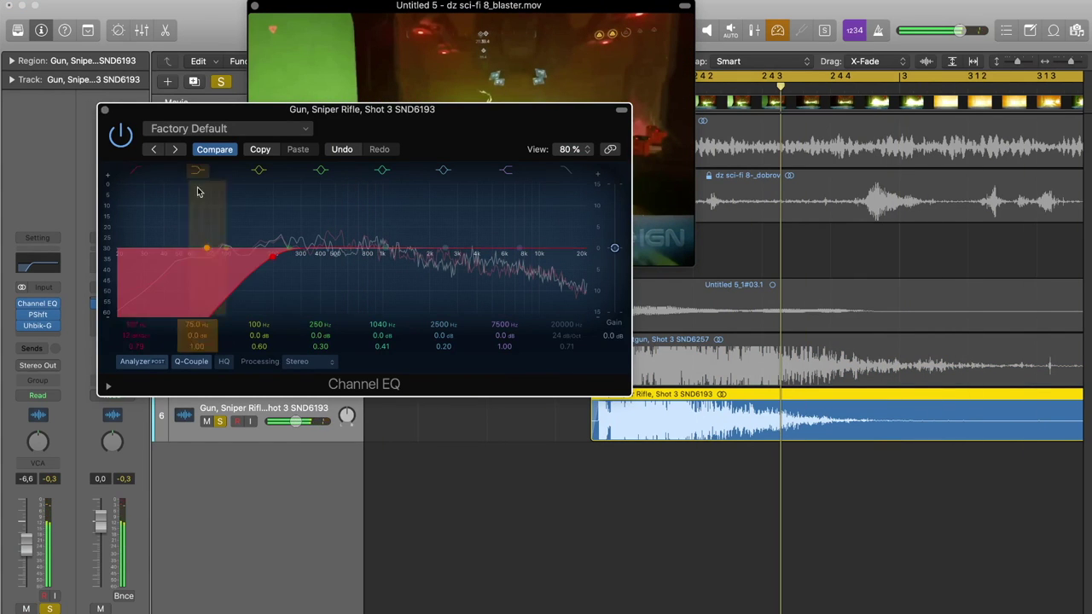
left_click(103, 109)
Step: Solo only the shotgun track and set a high cut just under 2 kHz in its Channel EQ
left_click(248, 348)
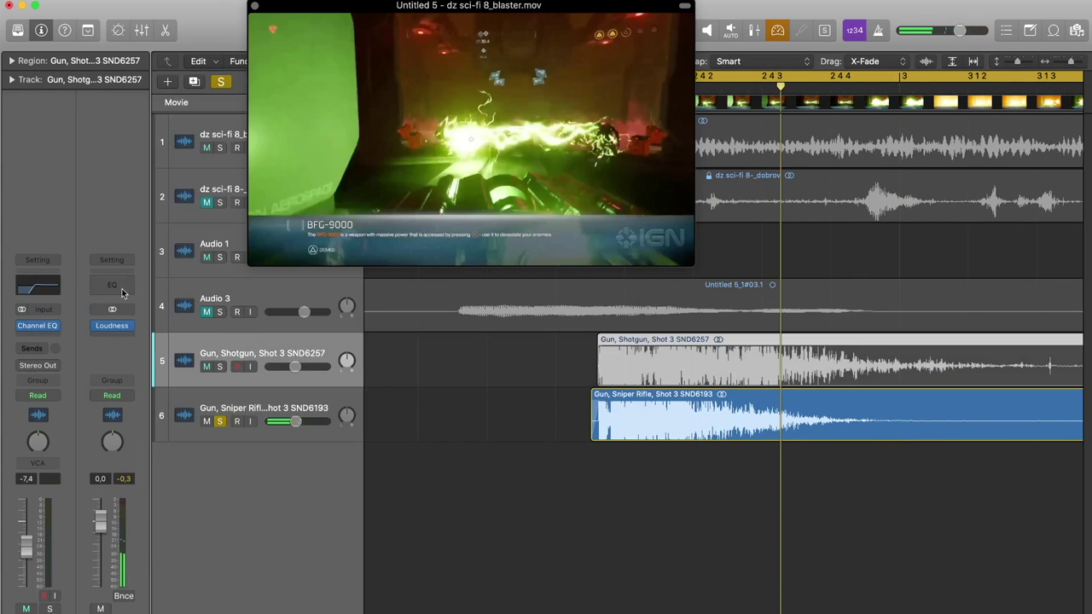
left_click(38, 289)
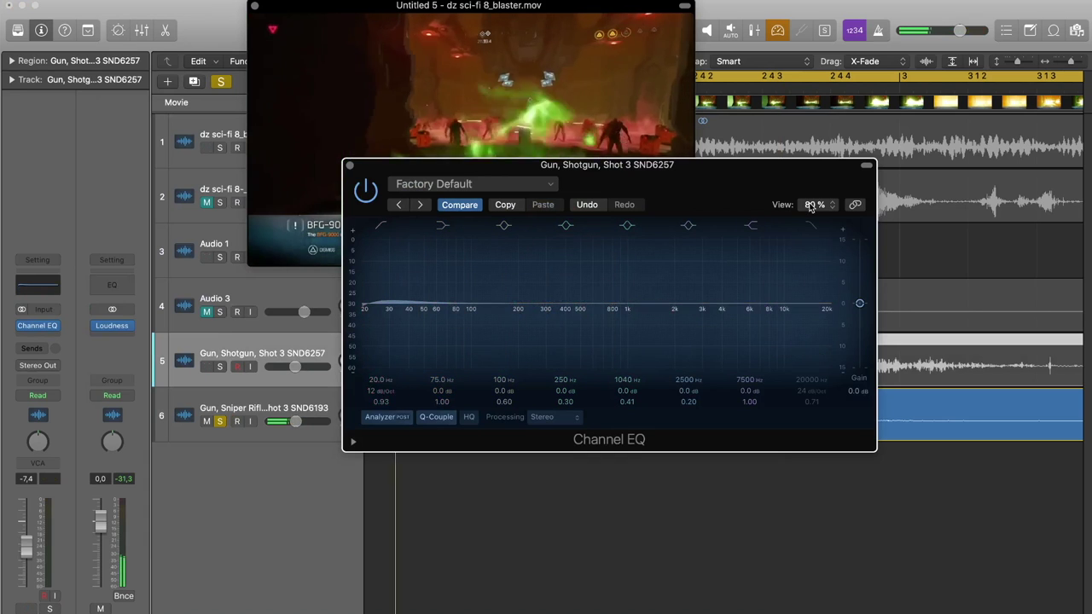
left_click(220, 366)
left_click(219, 426)
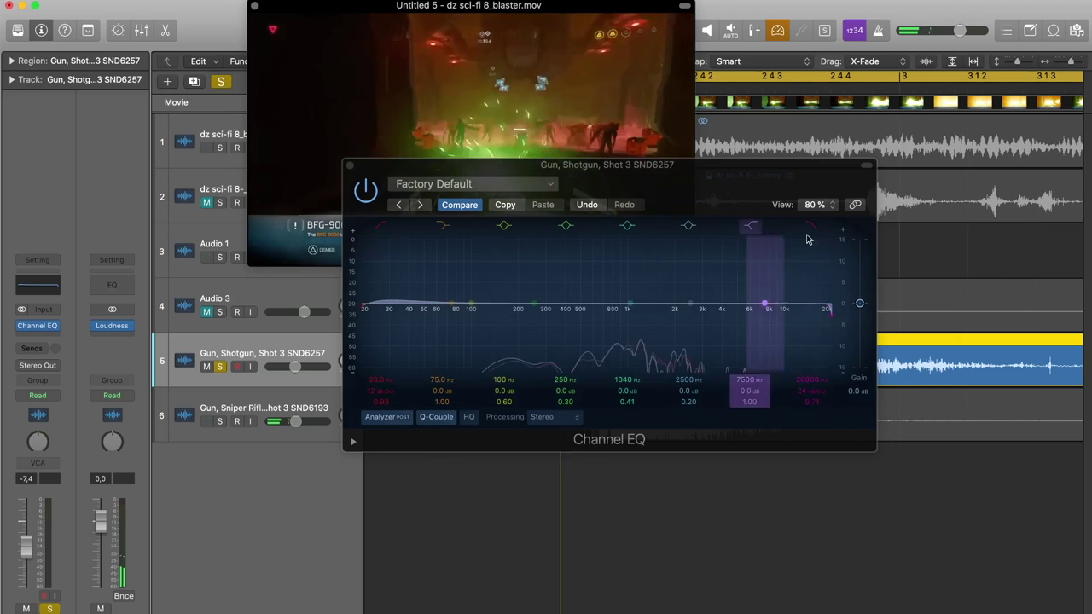
left_click_drag(831, 314, 668, 331)
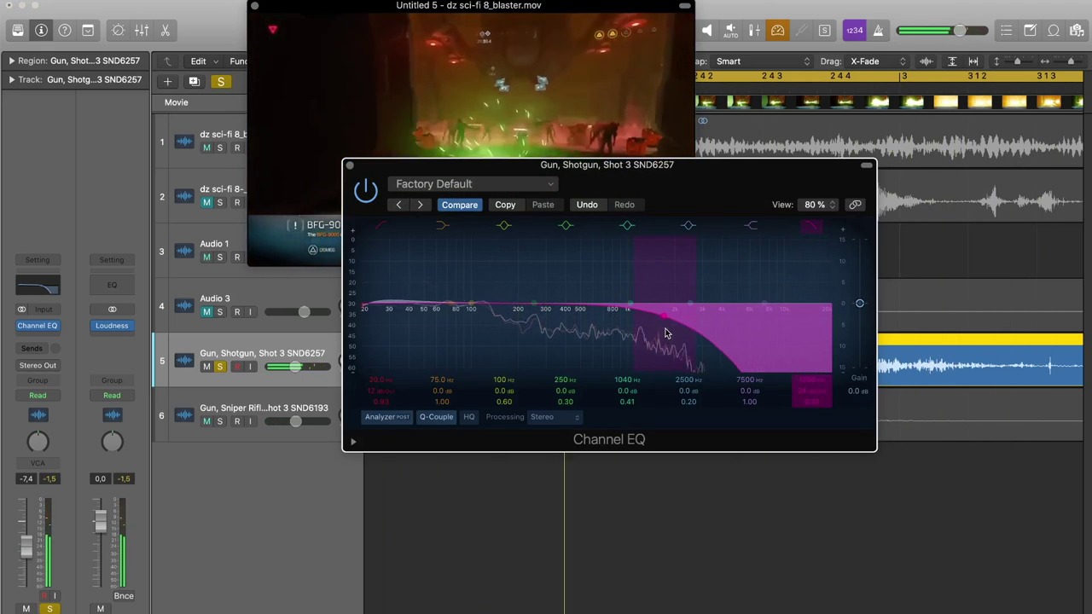
Step: Solo the sniper rifle track too and lower the shotgun EQ's high cut to about 780 Hz, closing the EQ when done
left_click(223, 423)
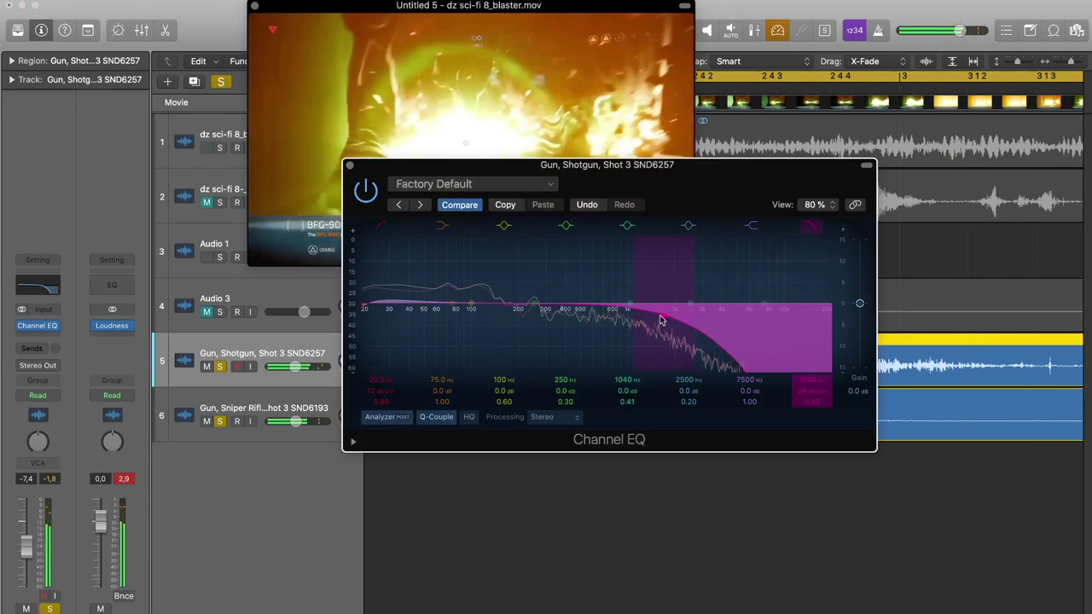
left_click_drag(694, 324, 586, 320)
key("space")
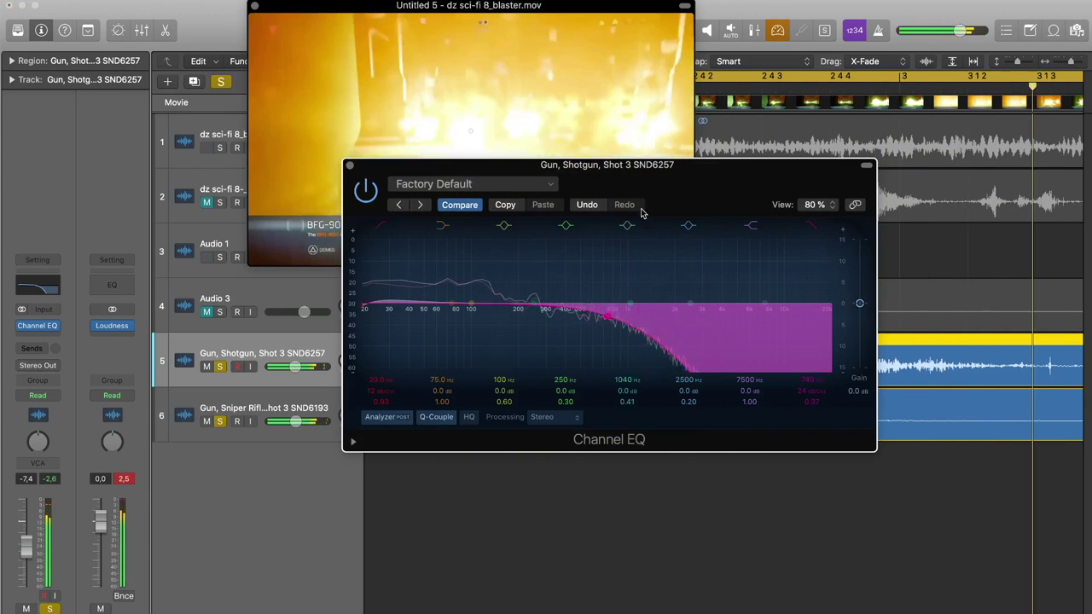
left_click(350, 166)
Step: Play the shotgun alone and together with the sniper rifle to compare them, toggling the sniper rifle's solo
left_click(221, 424)
key("space")
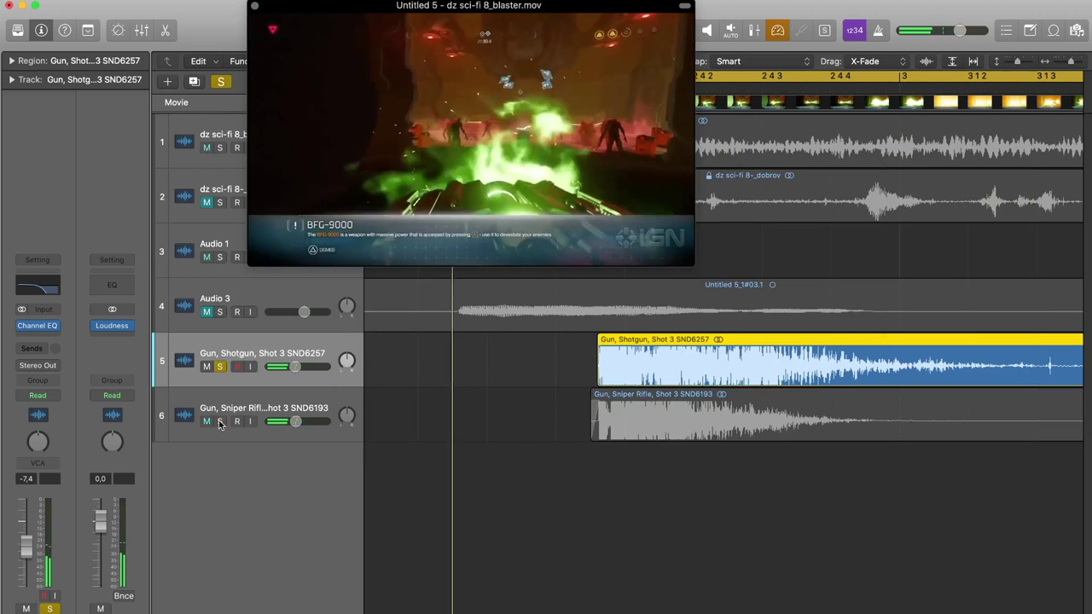
key("space")
left_click(221, 424)
key("space")
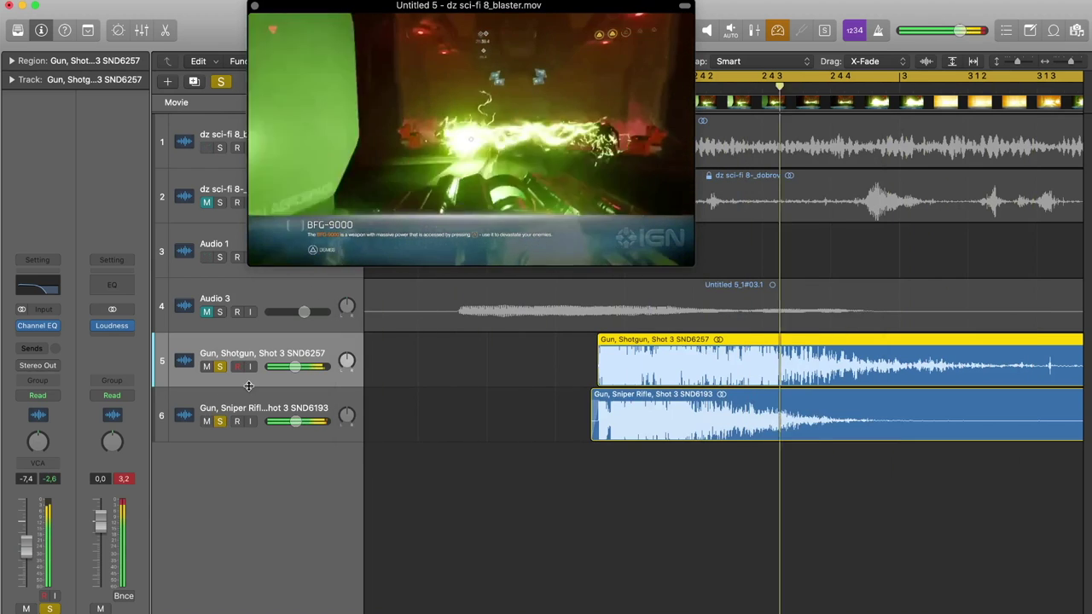
key("space")
Step: Open the Channel EQ and the pitch shifter on the sniper rifle track to review their settings
left_click(232, 409)
left_click(38, 304)
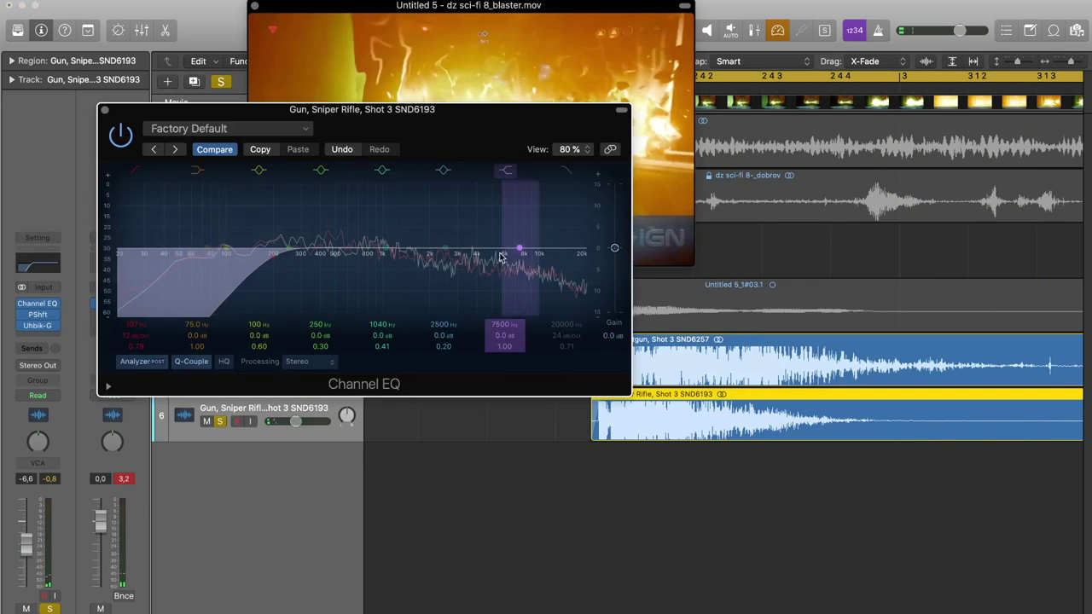
left_click(44, 315)
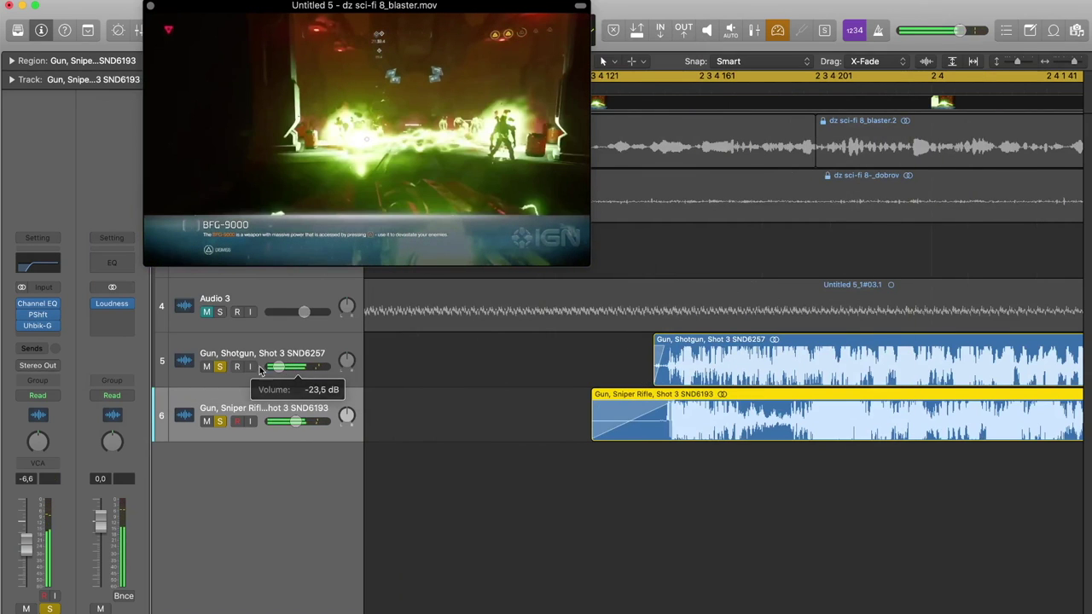
Step: Balance the shotgun and sniper rifle track volumes during playback, bringing the shotgun to -17.6 dB
left_click_drag(263, 368, 285, 368)
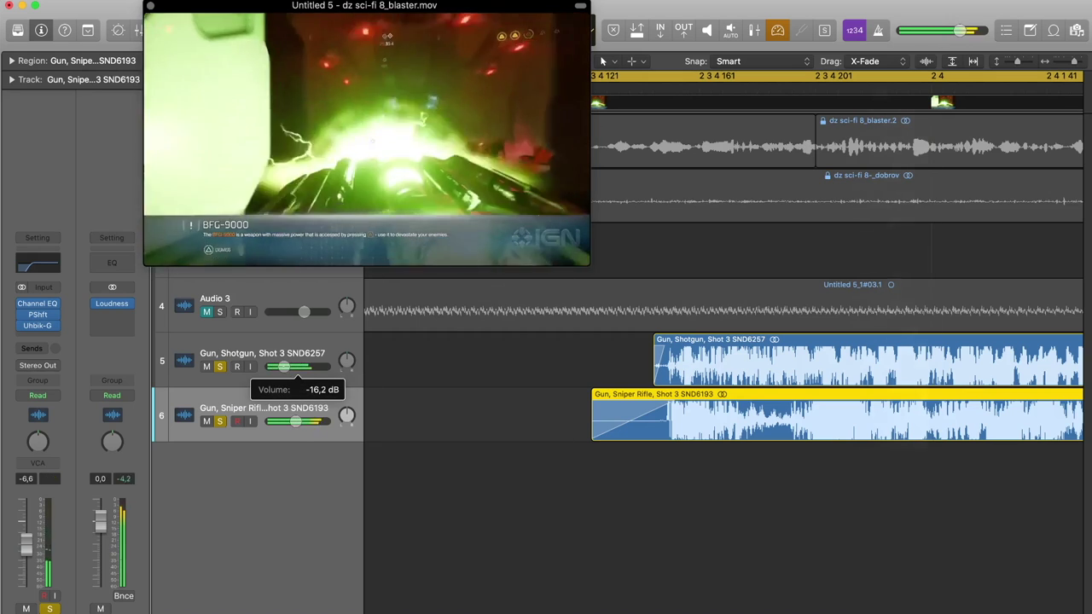
left_click(275, 354)
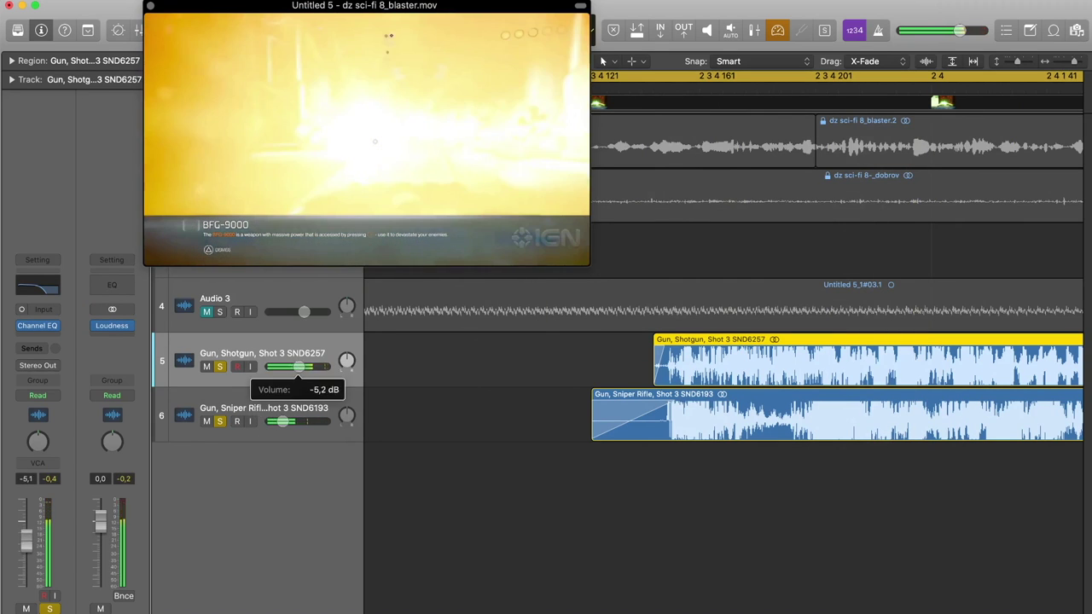
left_click_drag(289, 424, 293, 425)
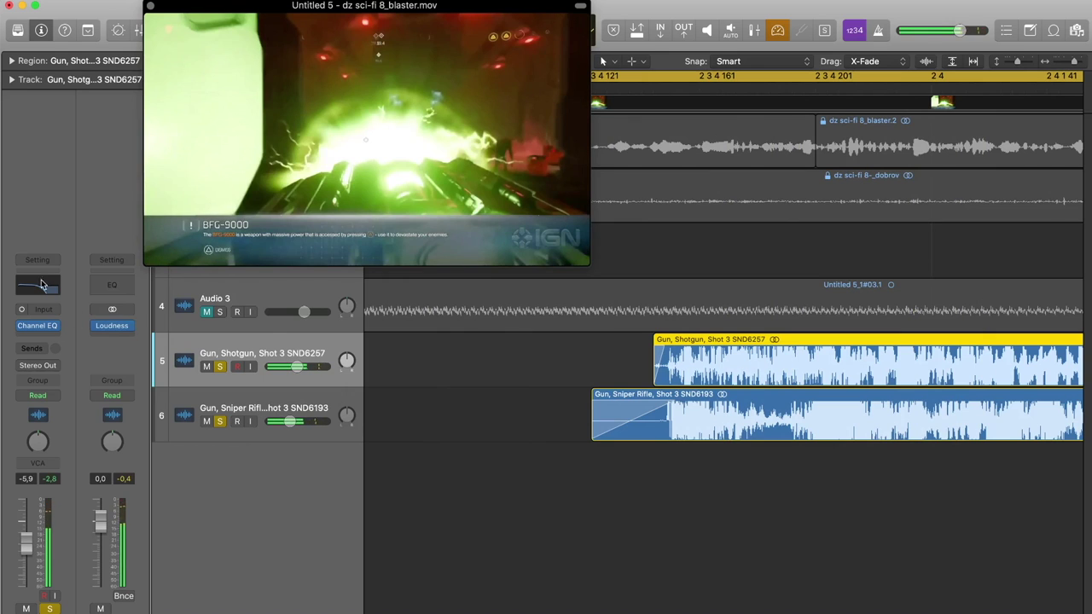
left_click_drag(298, 368, 297, 369)
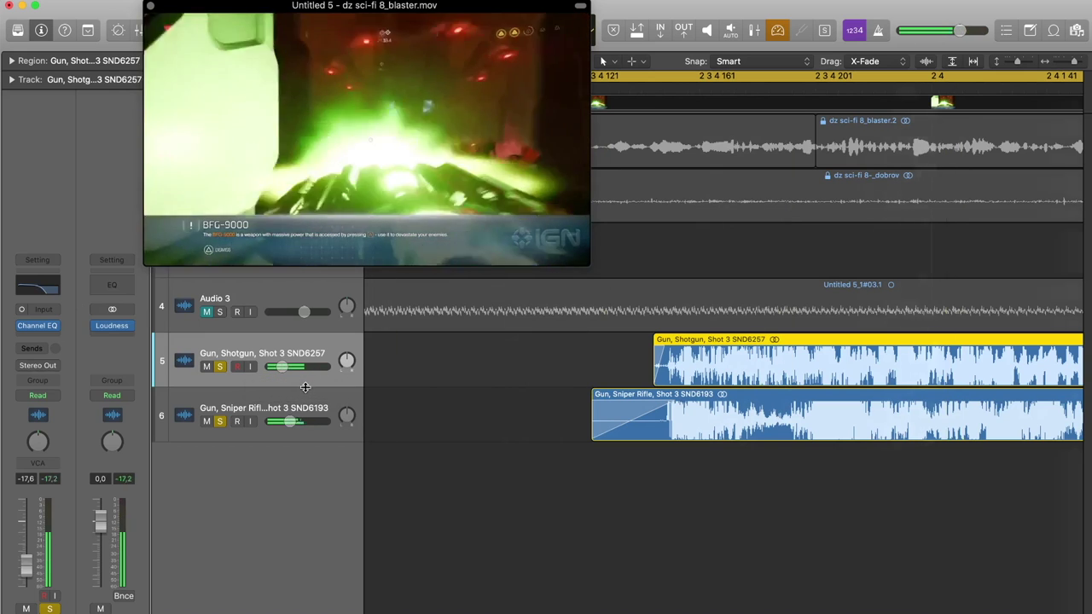
Step: Move the video window aside and play the layered shotgun and sniper rifle from just before the shot against the video
scroll(476, 363, "down", 10)
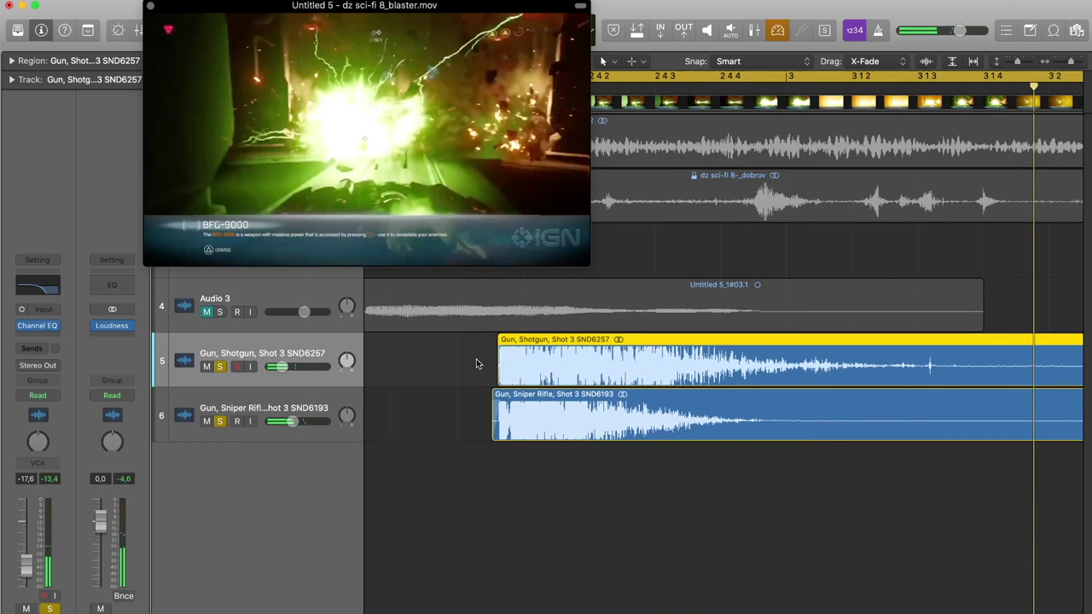
left_click_drag(525, 151, 405, 151)
left_click_drag(500, 88, 459, 174)
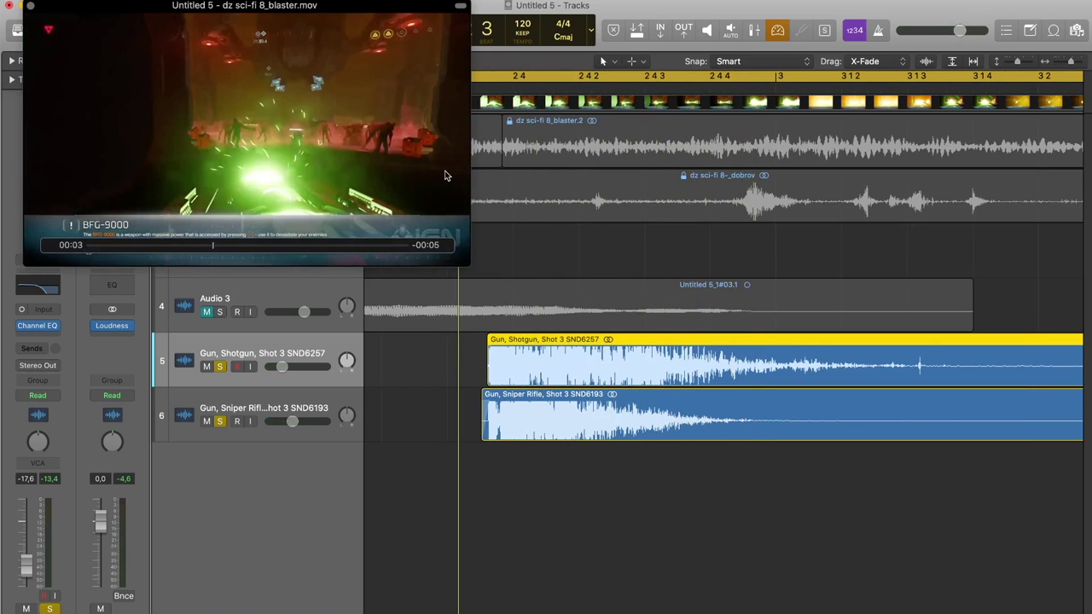
key("space")
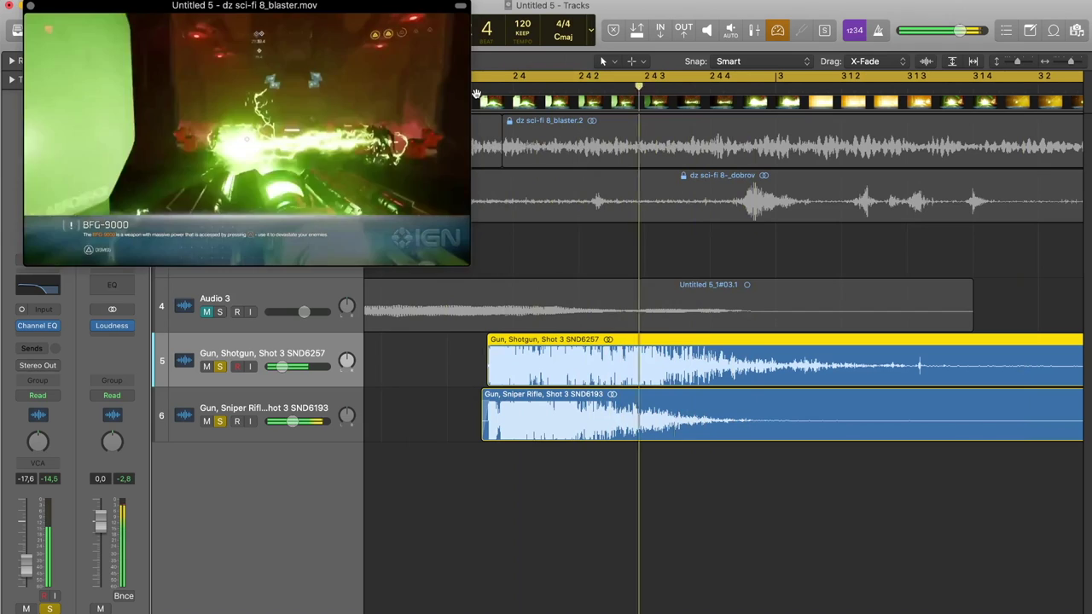
key("super+Left")
key("super+Left")
key("super+Left")
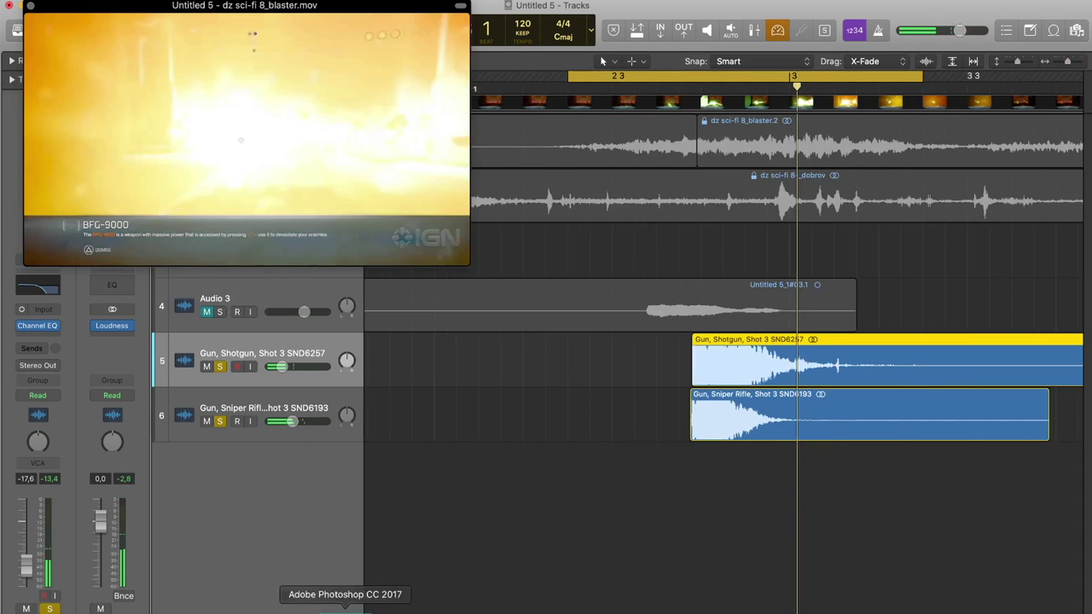
Step: In Soundly, search for "explosion" and "electric", adding Explosion, Small, No Tail 4 and Electricity, Shock, Impact, Short 01 to new project tracks
type("explosion")
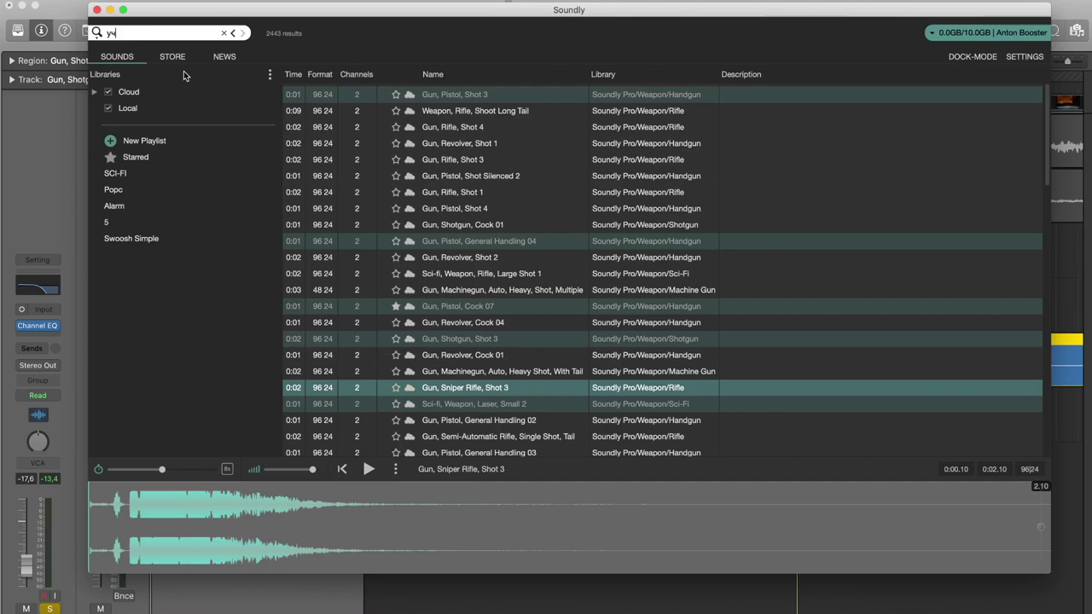
key("Return")
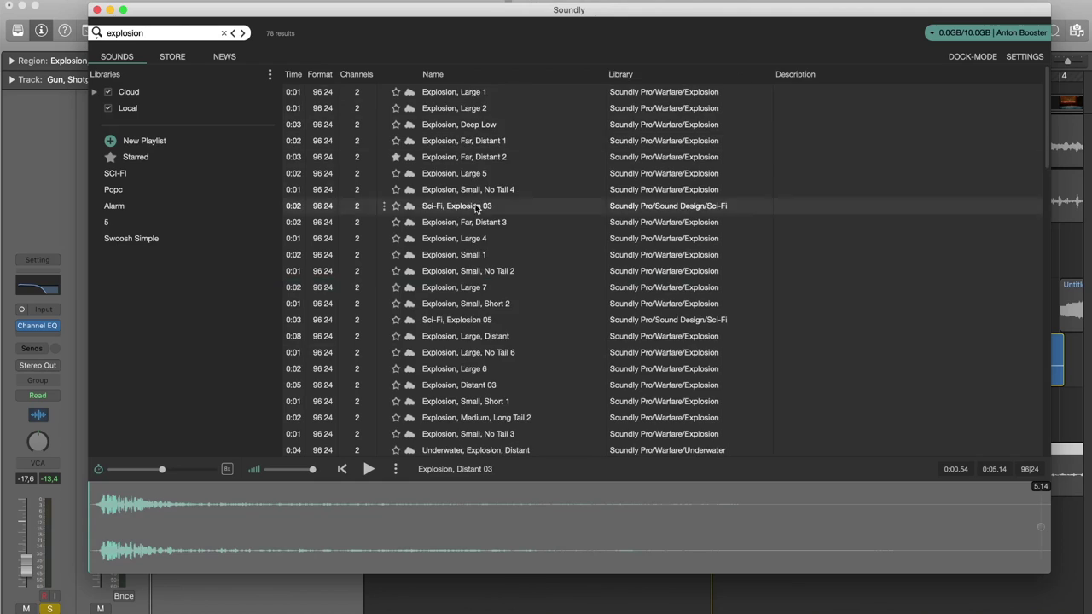
left_click(455, 173)
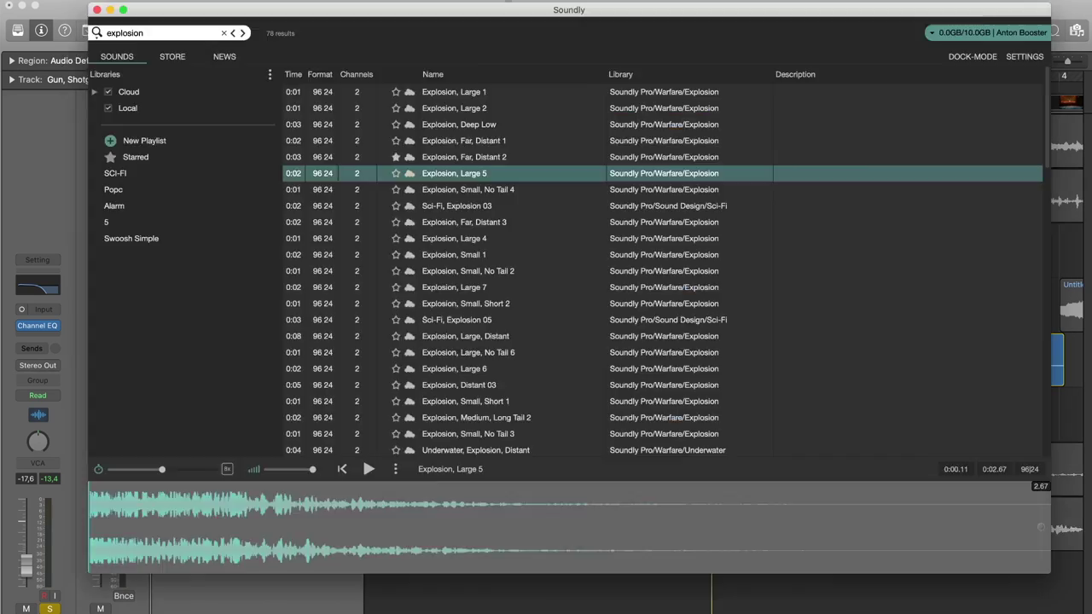
left_click_drag(468, 190, 938, 565)
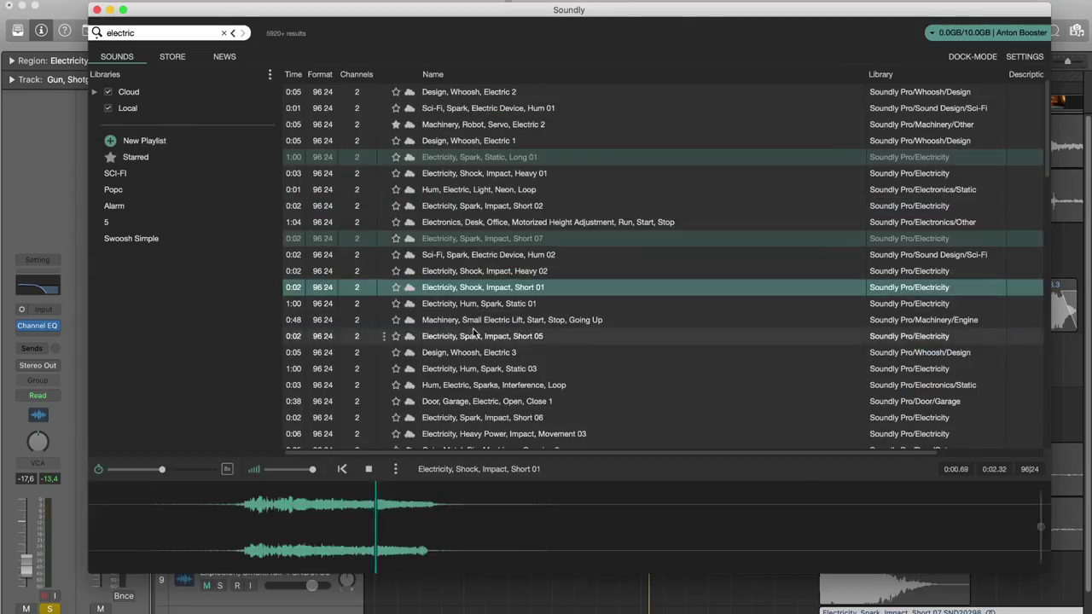
left_click_drag(482, 288, 862, 610)
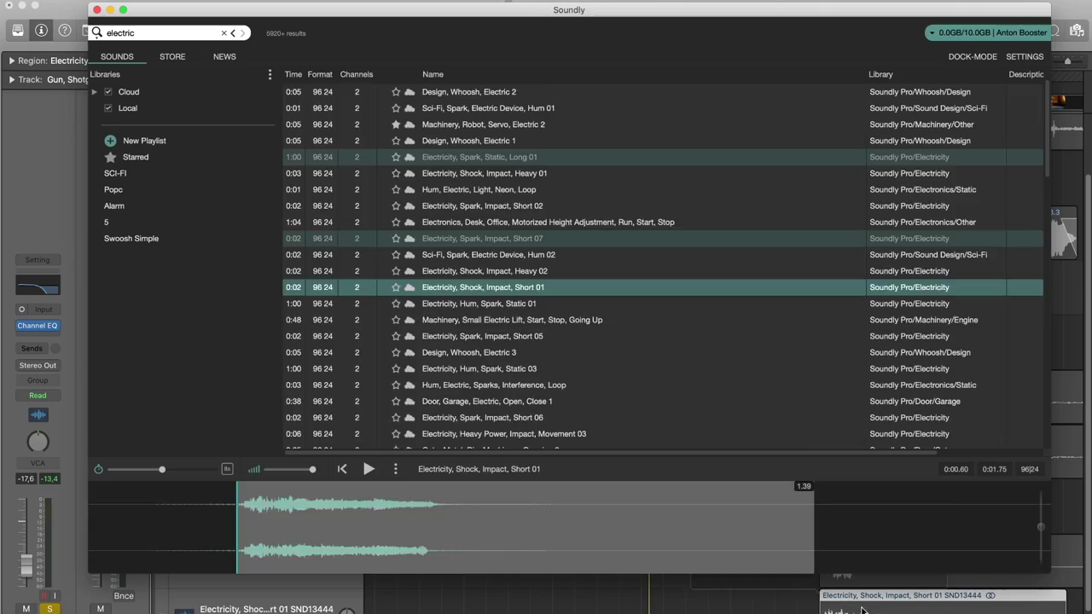
left_click(452, 331)
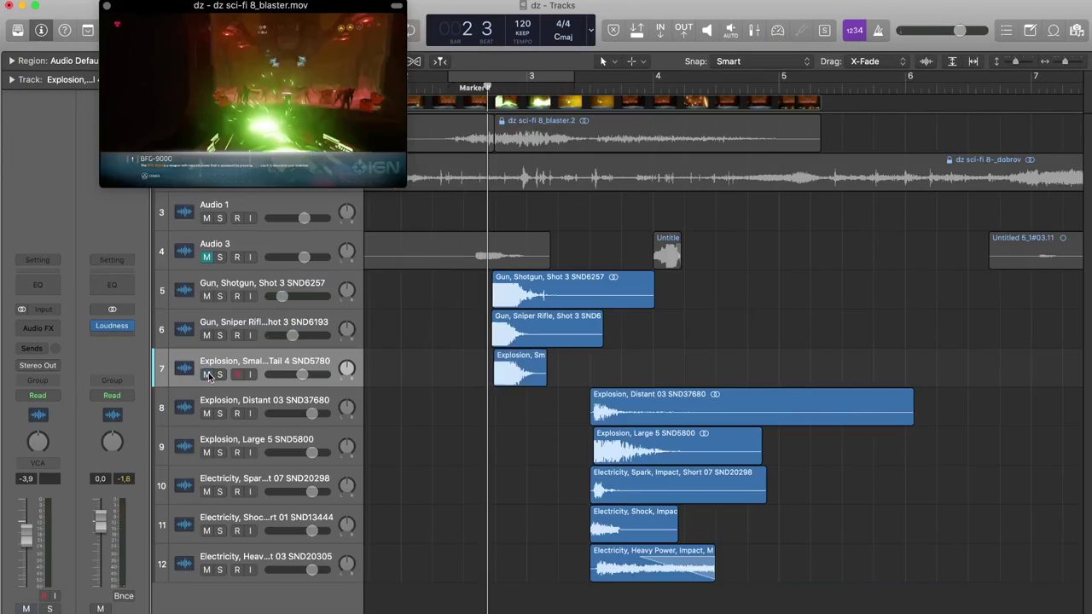
Step: Solo the Explosion, Small, No Tail 4 track, play it, and return the playhead to just before the shot
left_click(220, 374)
key("space")
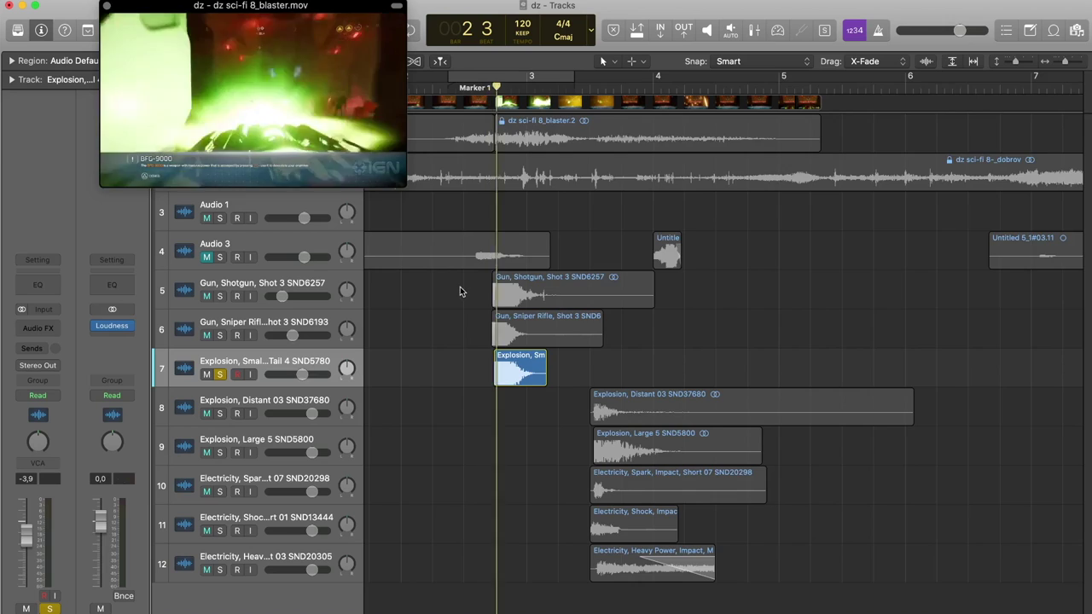
key("super+Right")
key("super+Right")
key("super+Right")
key("super+Right")
key("super+Right")
key("super+Right")
scroll(477, 98, "left", 3)
left_click(422, 87)
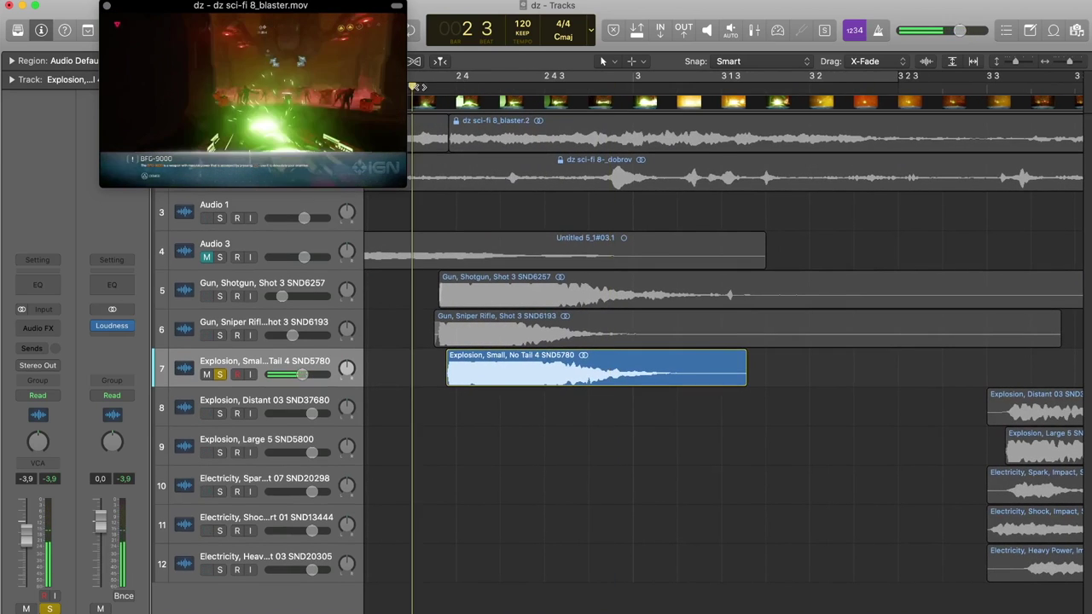
Step: Replay the soloed small explosion against the video, starting from an earlier point around bar 2 beat 2
key("space")
key("space")
scroll(421, 86, "left", 6)
left_click(430, 86)
key("space")
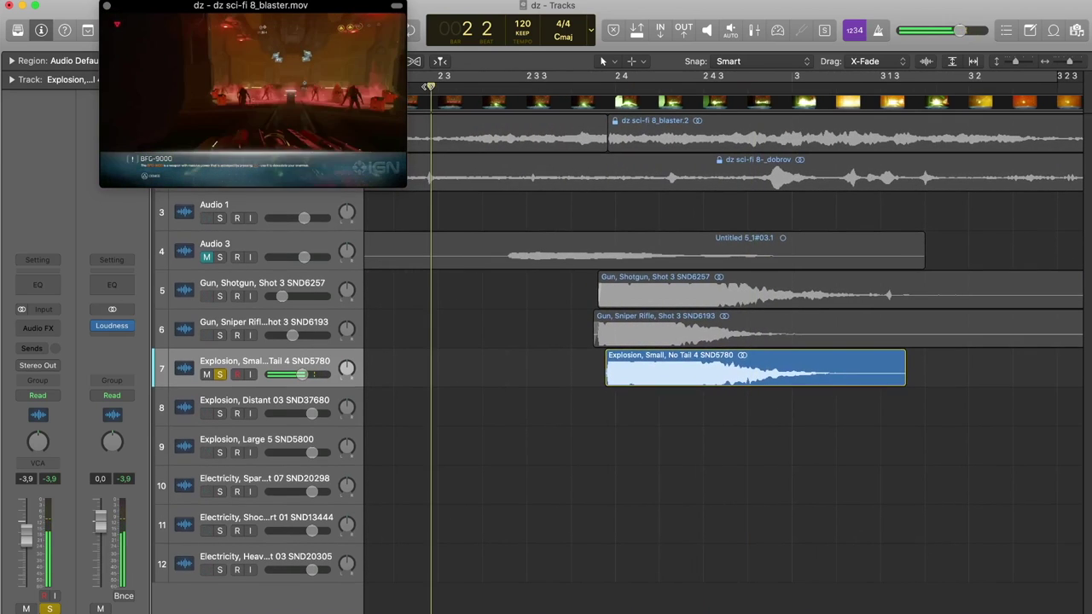
key("super+Left")
key("super+Left")
key("super+Left")
key("super+Left")
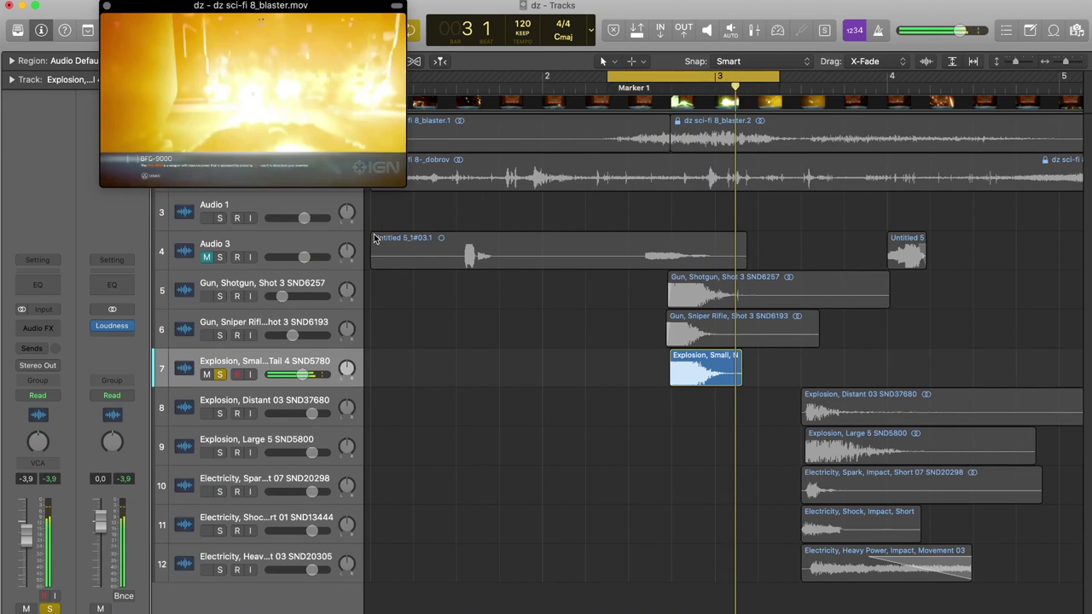
Step: Unsolo the small explosion, audition the sniper rifle alone, raise the shotgun's volume to about -14 dB and solo both guns
left_click(220, 374)
left_click(220, 335)
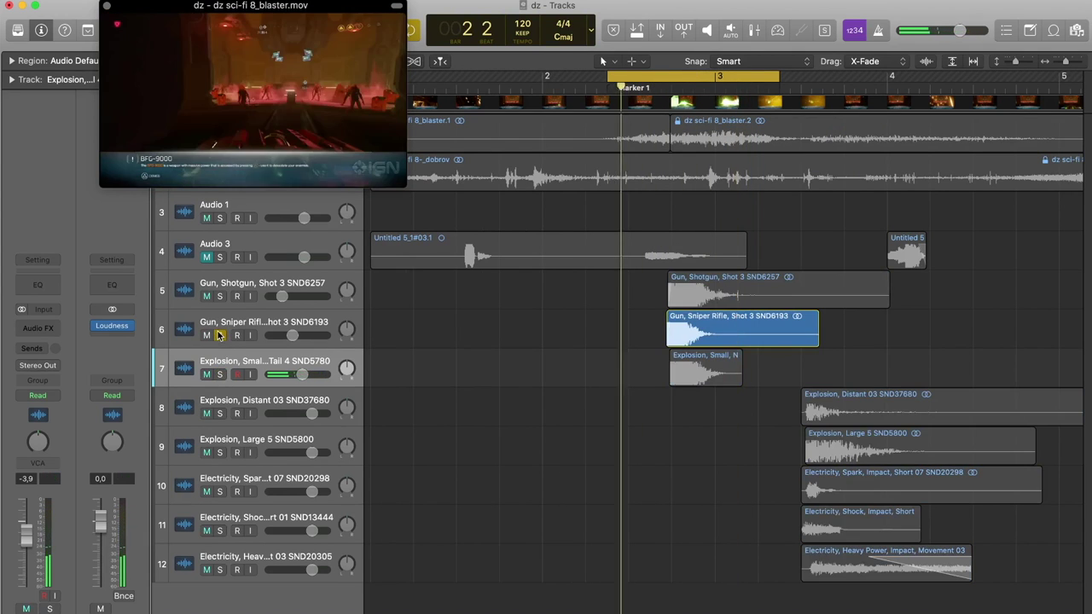
left_click(220, 336)
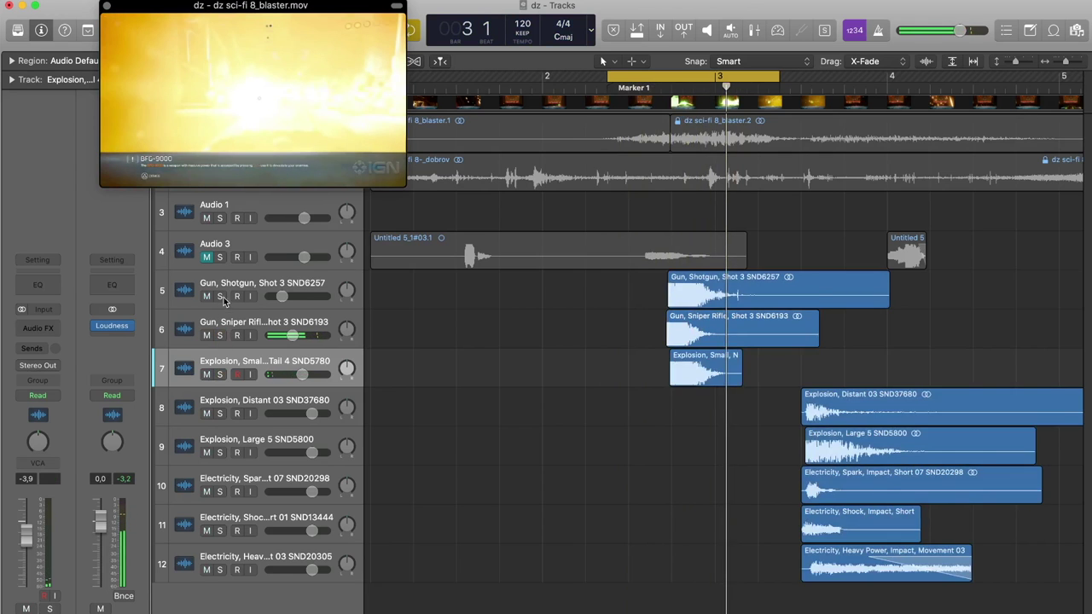
left_click(221, 296)
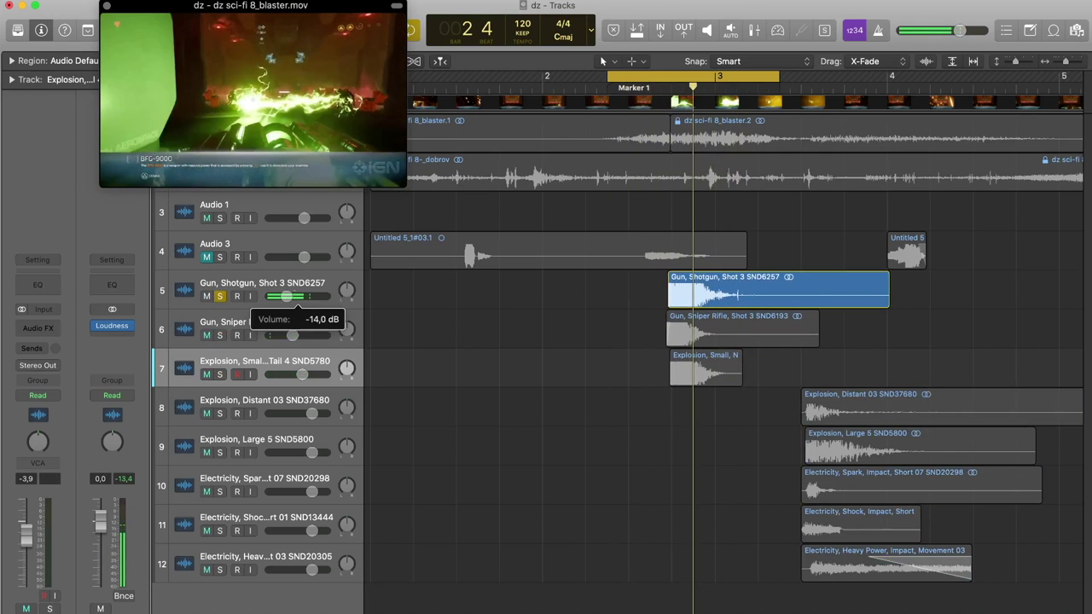
left_click(220, 335)
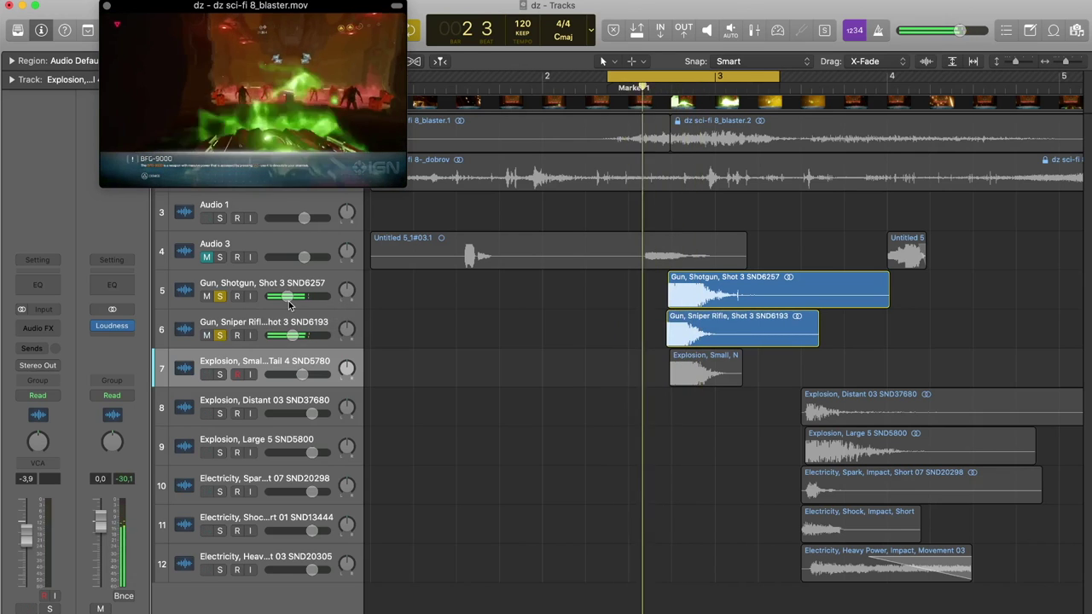
Step: Play the soloed shotgun and sniper rifle together and return the playhead to before the shot
key("space")
key("super+Right")
key("super+Right")
key("super+Right")
key("super+Right")
key("super+Right")
key("super+Right")
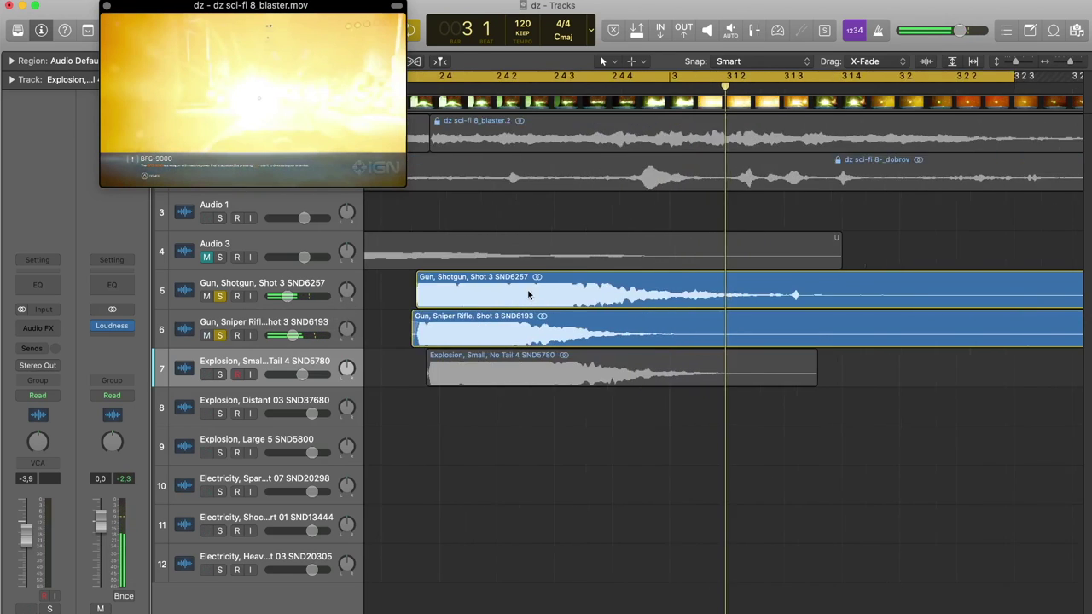
scroll(632, 143, "left", 3)
left_click(489, 85)
Step: Scrub the video to the muzzle flash and shift the sniper rifle, shotgun and small explosion regions so they start just before that frame
key("super+Right")
key("super+Right")
key("super+Right")
key("super+Right")
key("super+Right")
key("super+Right")
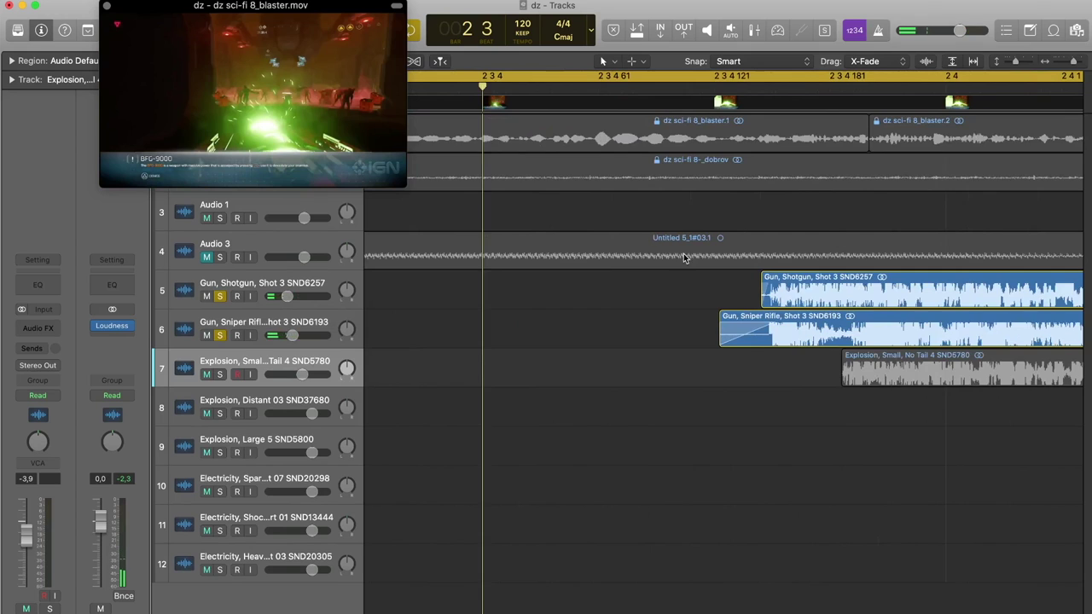
scroll(674, 250, "right", 3)
left_click_drag(476, 94, 558, 112)
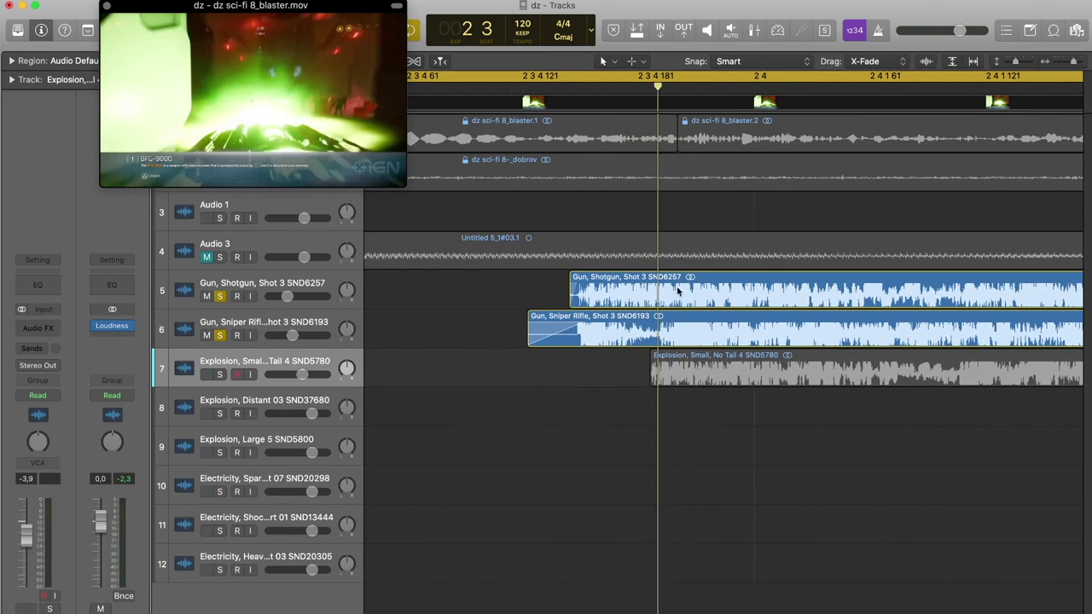
left_click_drag(653, 330, 697, 330)
left_click(715, 292)
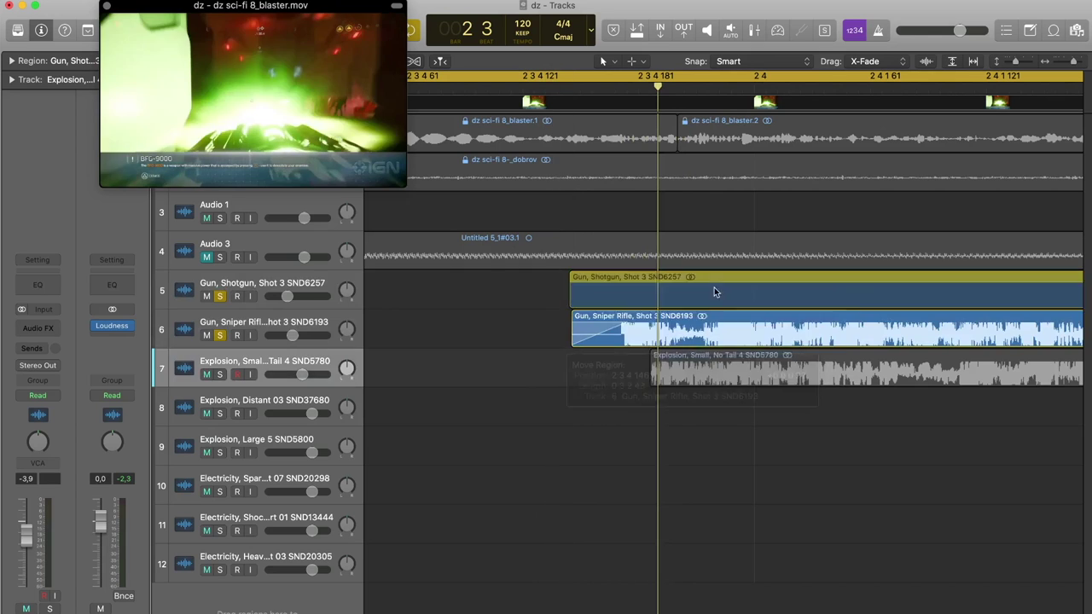
left_click_drag(715, 292, 730, 295)
left_click_drag(720, 373, 685, 380)
Step: Solo the small explosion along with both guns and play all three layers against the video
left_click(221, 374)
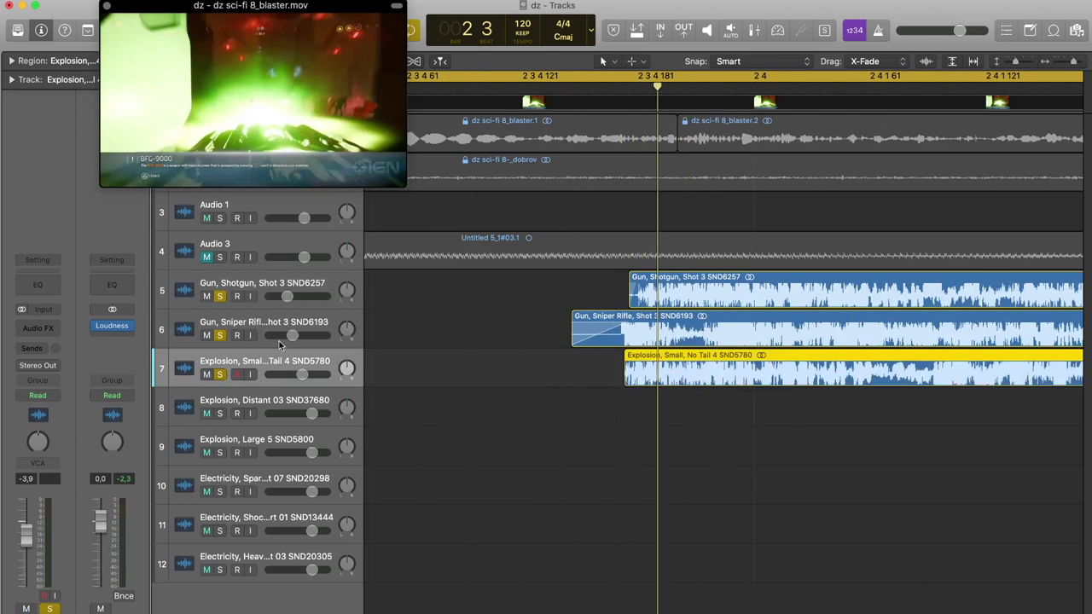
key("super+Left")
key("super+Left")
key("super+Left")
key("super+Left")
key("super+Left")
key("space")
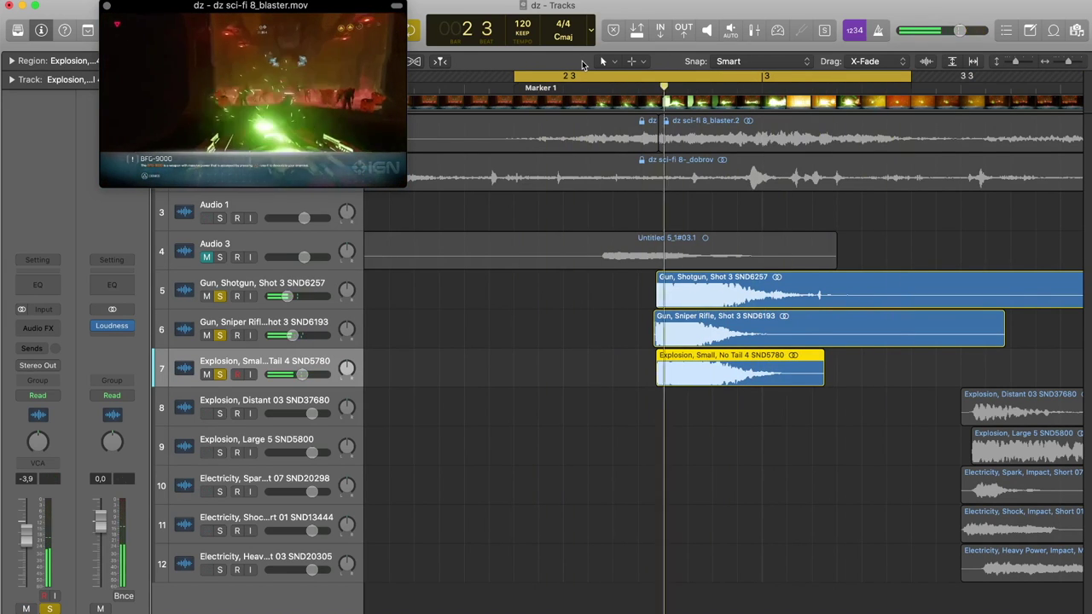
Step: Add a Channel EQ to the Stereo Out, play the three layers while watching its analyzer, and close it
left_click_drag(283, 5, 288, 154)
left_click_drag(171, 248, 179, 134)
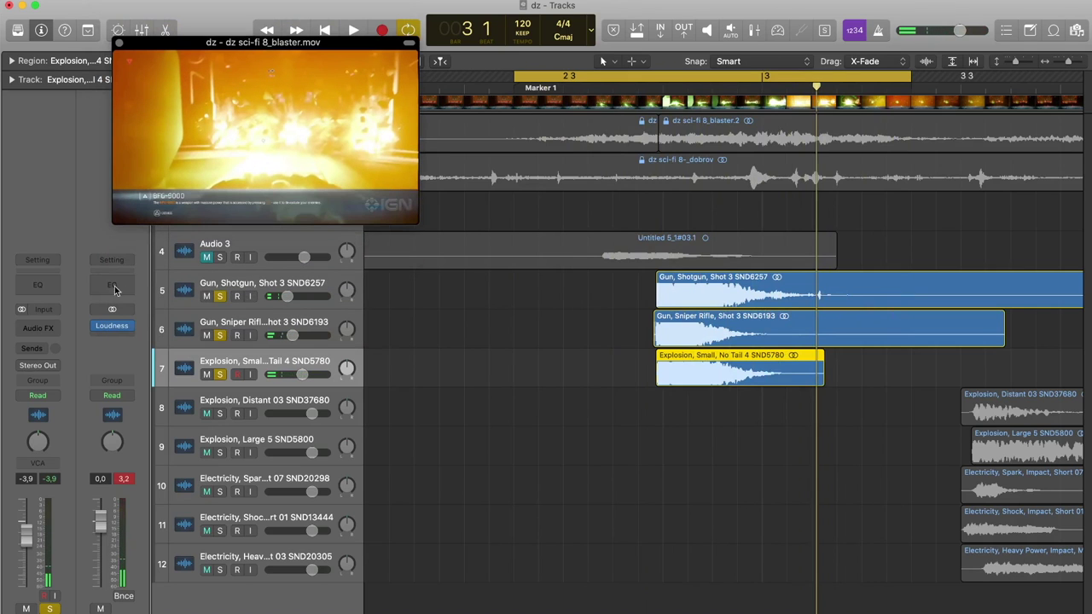
left_click(112, 284)
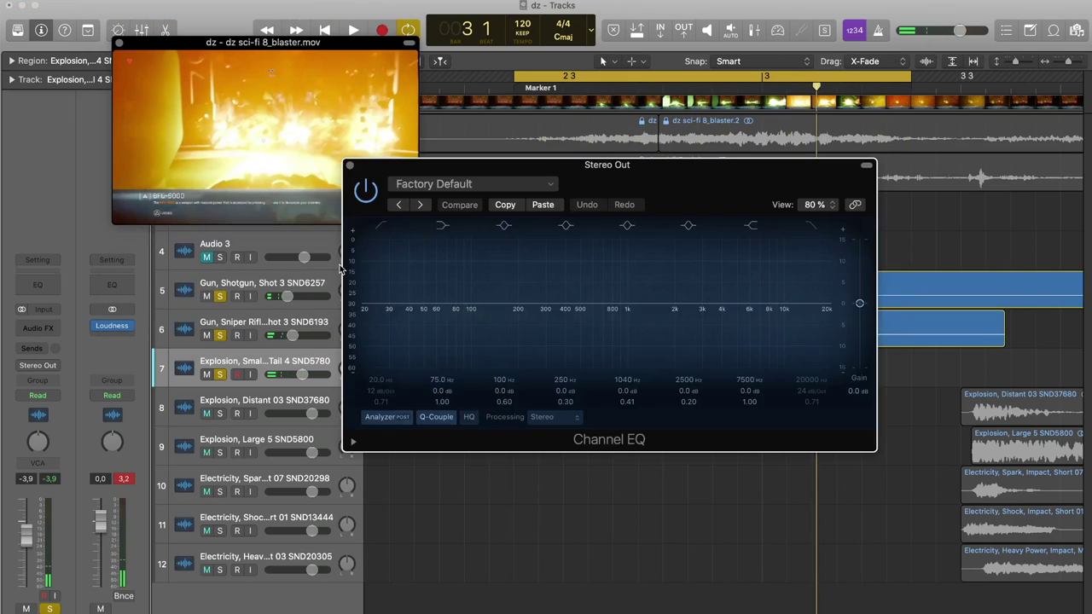
key("space")
left_click(387, 418)
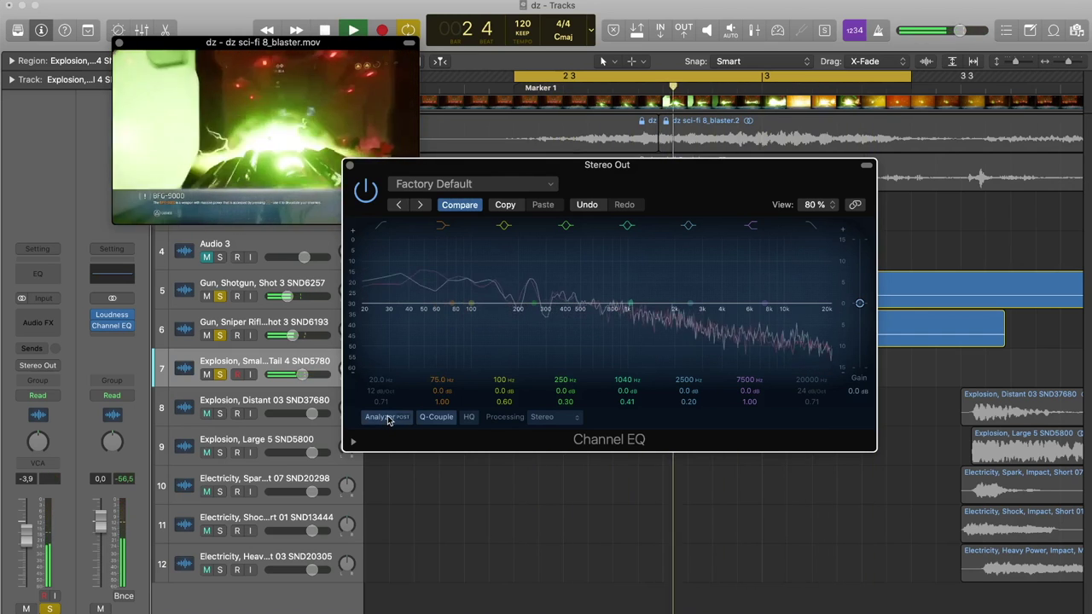
left_click_drag(390, 159, 404, 193)
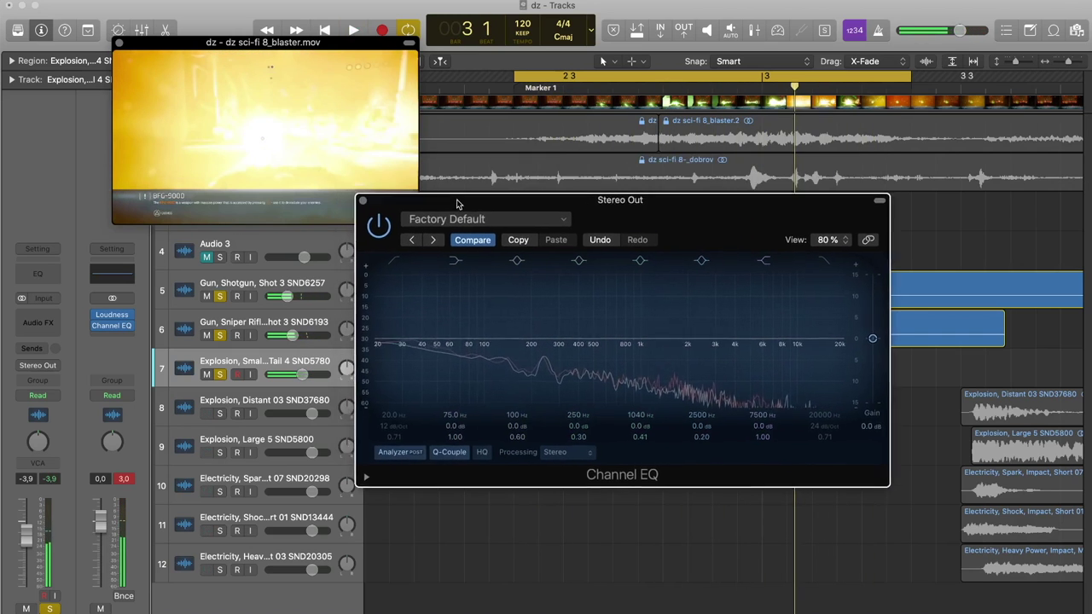
left_click(363, 198)
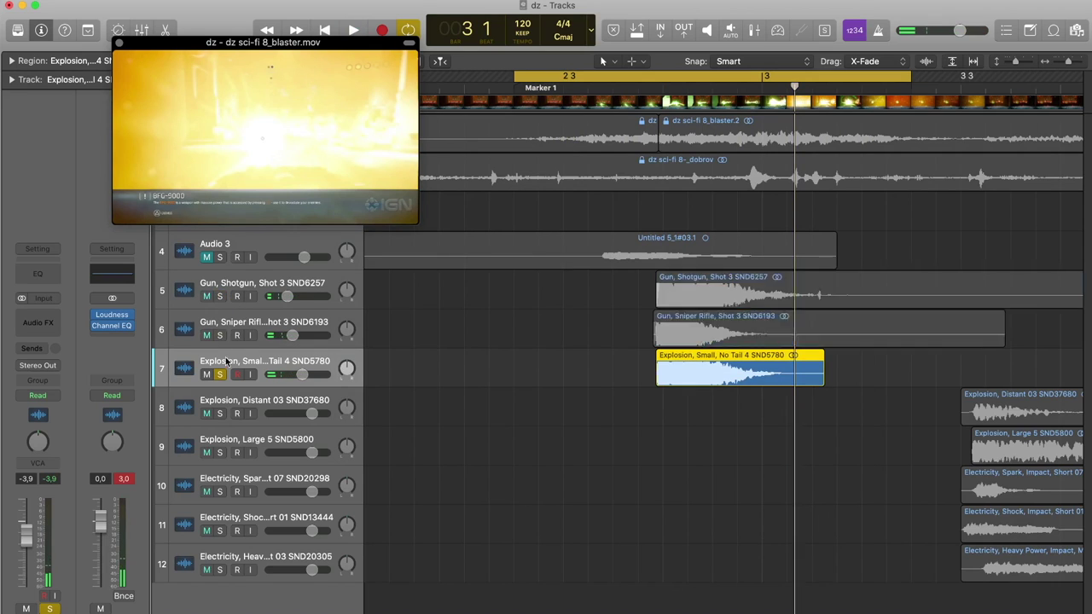
Step: Solo the original dz sci-fi 8_blaster track and examine its spectrum in the Stereo Out Channel EQ during playback, closing the EQ when done
left_click(221, 296, "alt")
left_click(122, 278)
left_click_drag(344, 110, 350, 247)
left_click(220, 140)
left_click_drag(246, 241, 212, 68)
key("space")
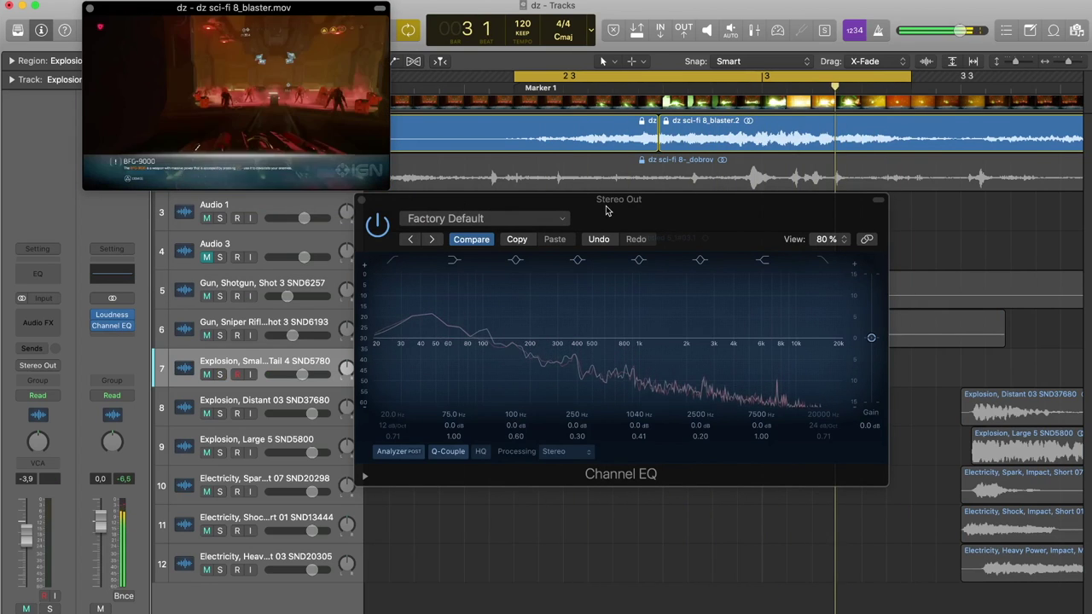
left_click(361, 200)
Step: Solo the shotgun, sniper rifle and small explosion tracks again and play them against the video
left_click_drag(220, 297, 222, 375)
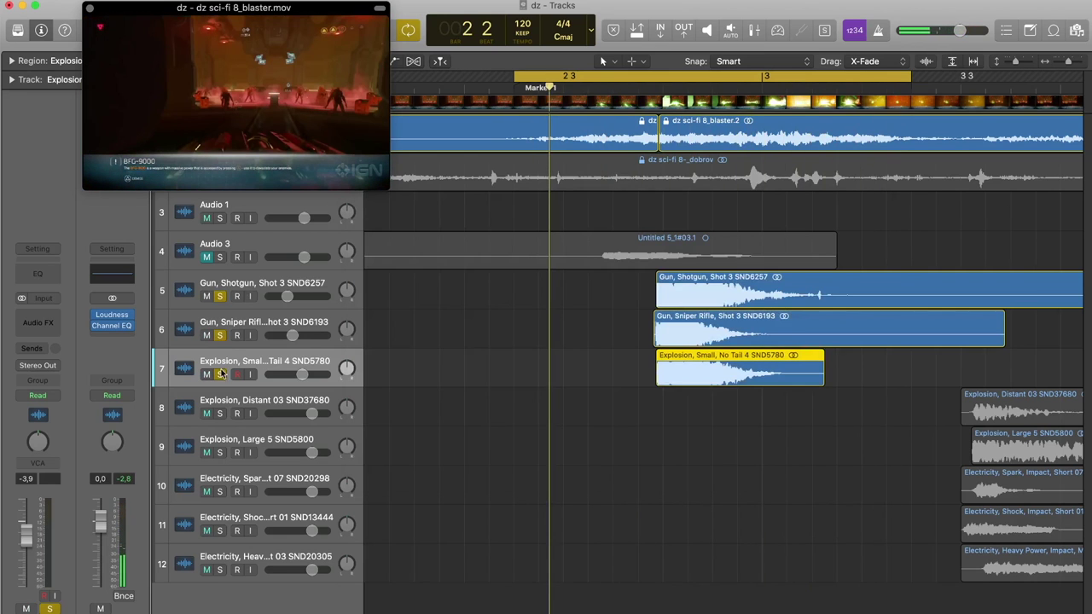
left_click_drag(252, 112, 283, 133)
key("space")
scroll(711, 92, "right", 5)
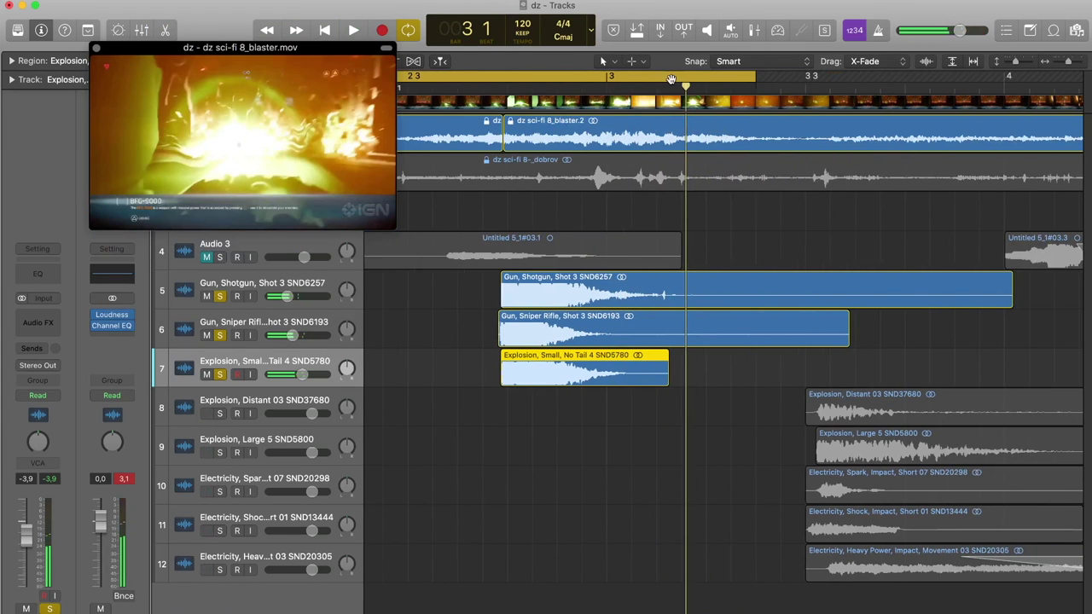
Step: Extend the cycle range to just before bar 4 and replay the layered shot several times
left_click(732, 84)
left_click_drag(753, 78, 977, 79)
key("space")
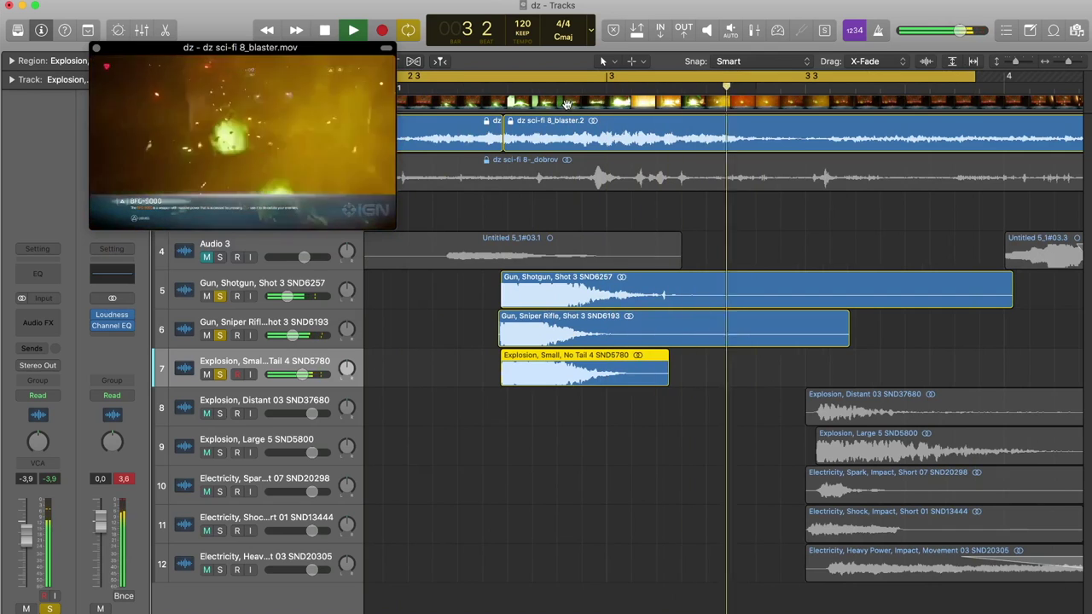
key("space")
key("space")
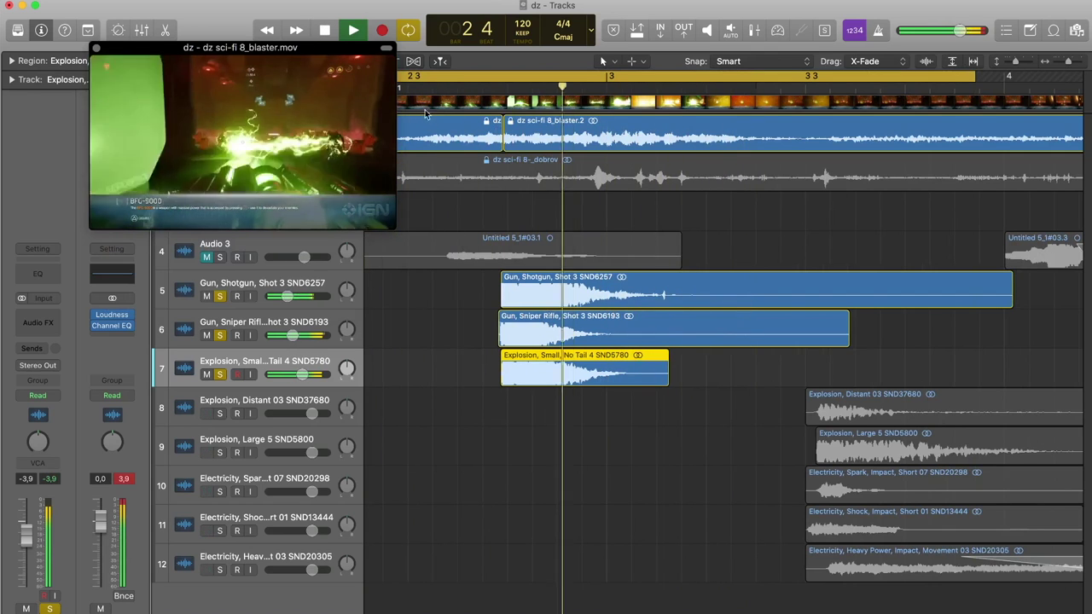
left_click(430, 89)
key("space")
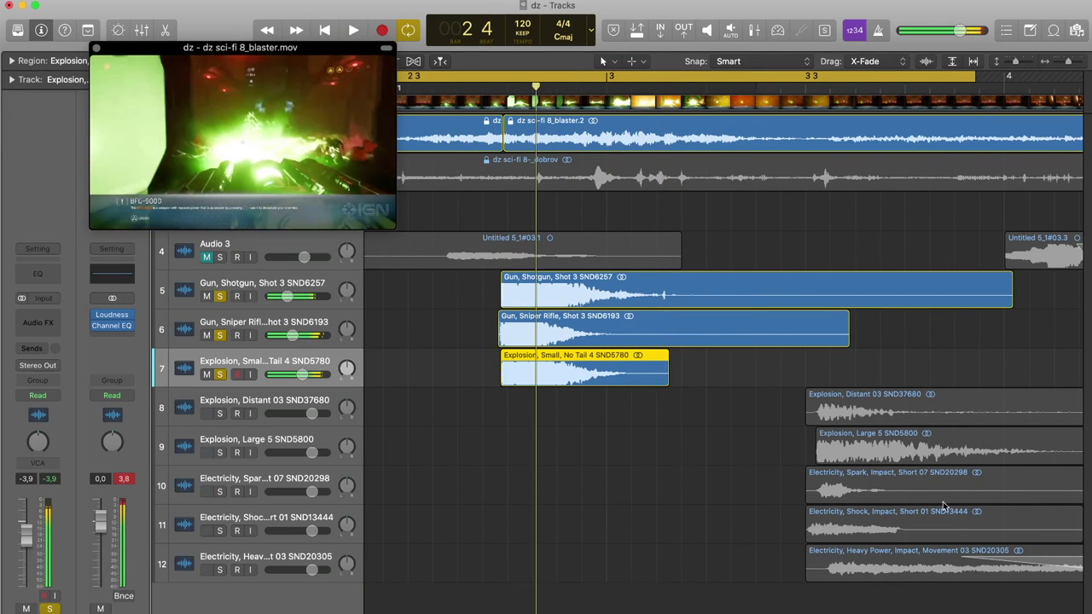
Step: Turn off the cycle range and place the playhead on the bright green explosion frame at bar 3
key("super+Left")
key("super+Left")
scroll(490, 410, "left", 5)
key("super+Right")
key("super+Right")
key("super+Right")
key("super+Right")
key("super+Right")
key("super+Right")
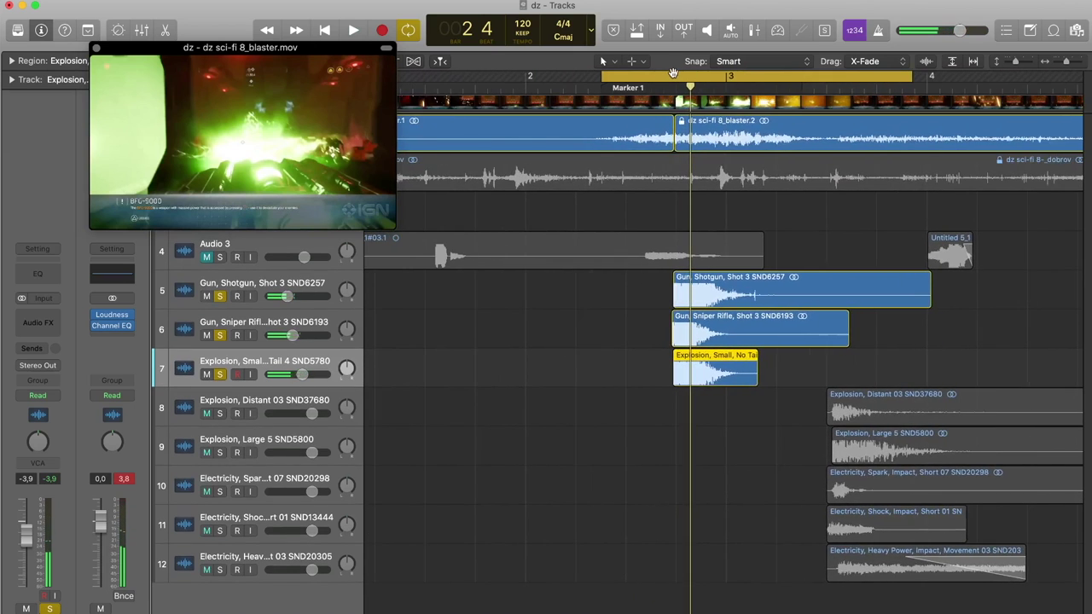
key("super+Left")
key("super+Left")
key("super+Left")
key("super+Left")
key("super+Left")
key("super+Left")
left_click(634, 73)
scroll(432, 139, "right", 4)
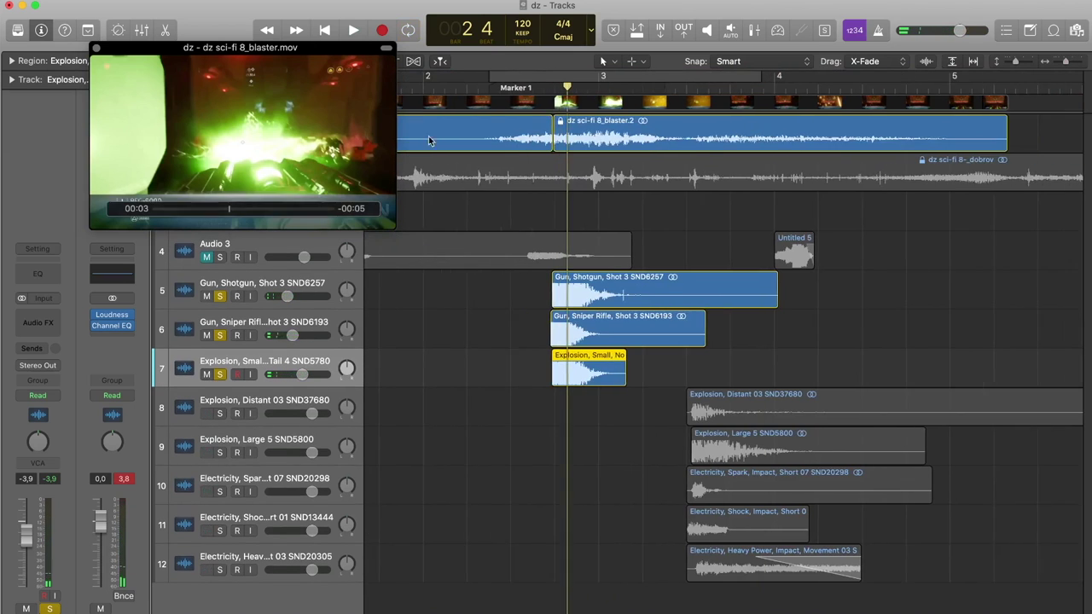
key("super+Right")
key("super+Right")
key("super+Right")
scroll(478, 85, "right", 4)
scroll(477, 86, "left", 1)
left_click_drag(446, 87, 501, 130)
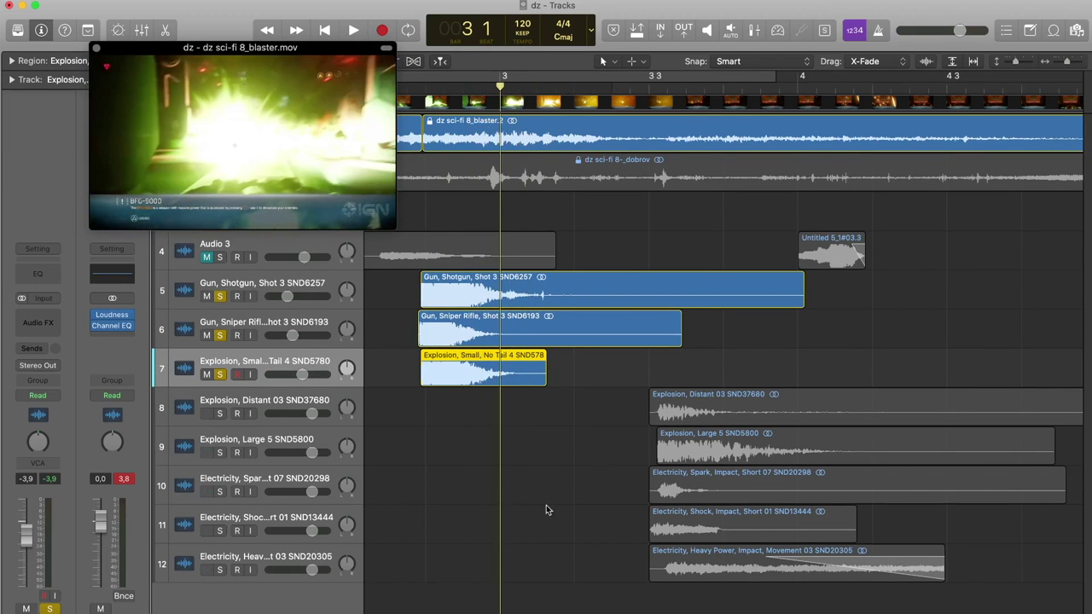
Step: Unsolo the three shot layers, solo Explosion, Distant 03, and move its region to start just before bar 3
scroll(547, 510, "left", 1)
left_click(220, 295)
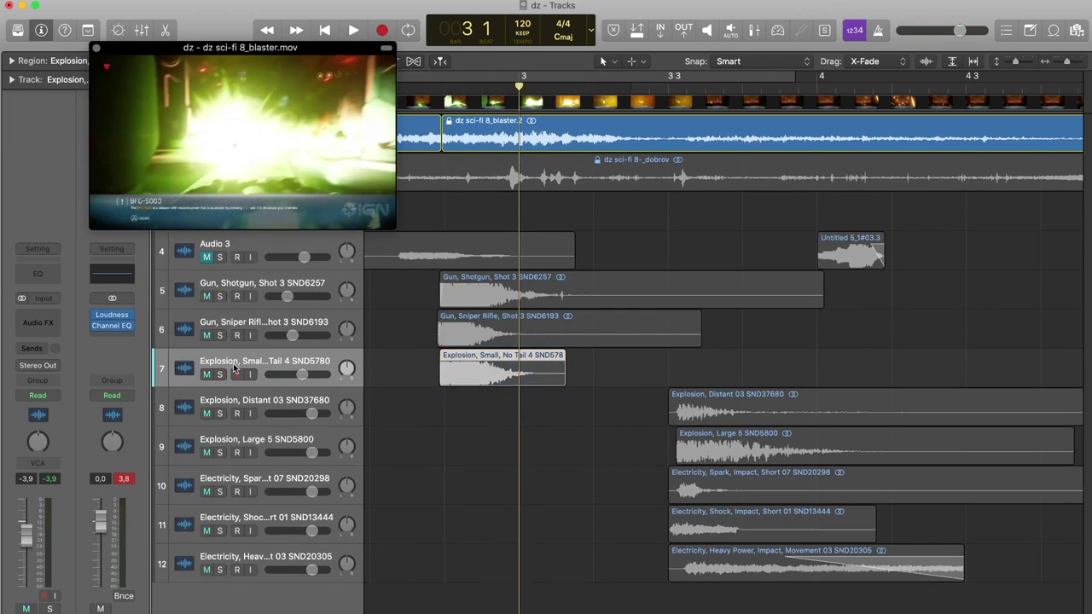
left_click(221, 418)
left_click_drag(678, 414, 513, 415)
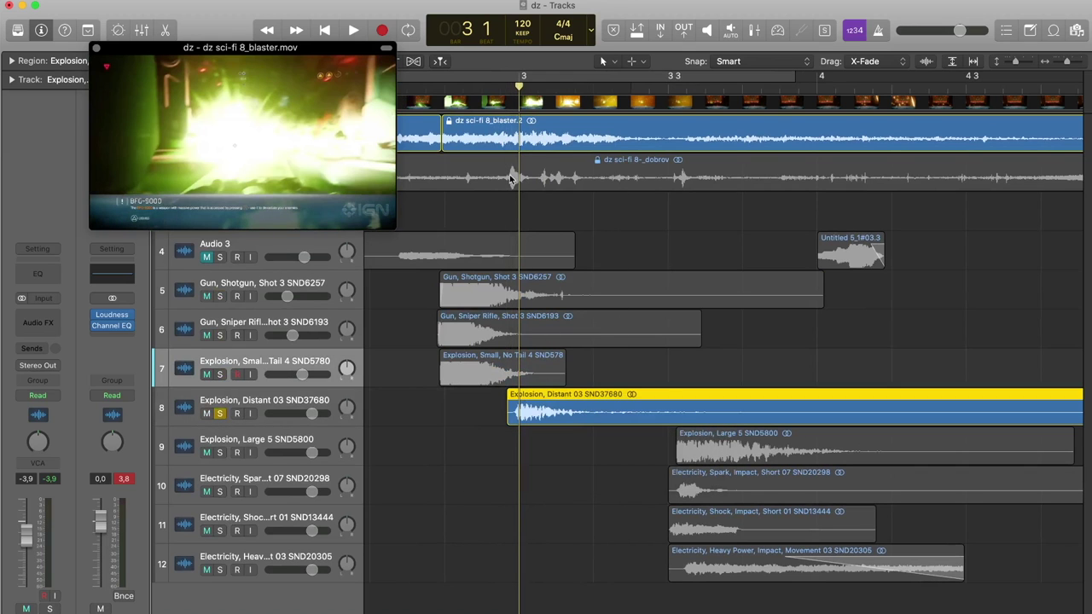
Step: Cycle from just before bar 3 to about beat 4 of that bar and replay the distant explosion against the video
left_click_drag(503, 77, 602, 76)
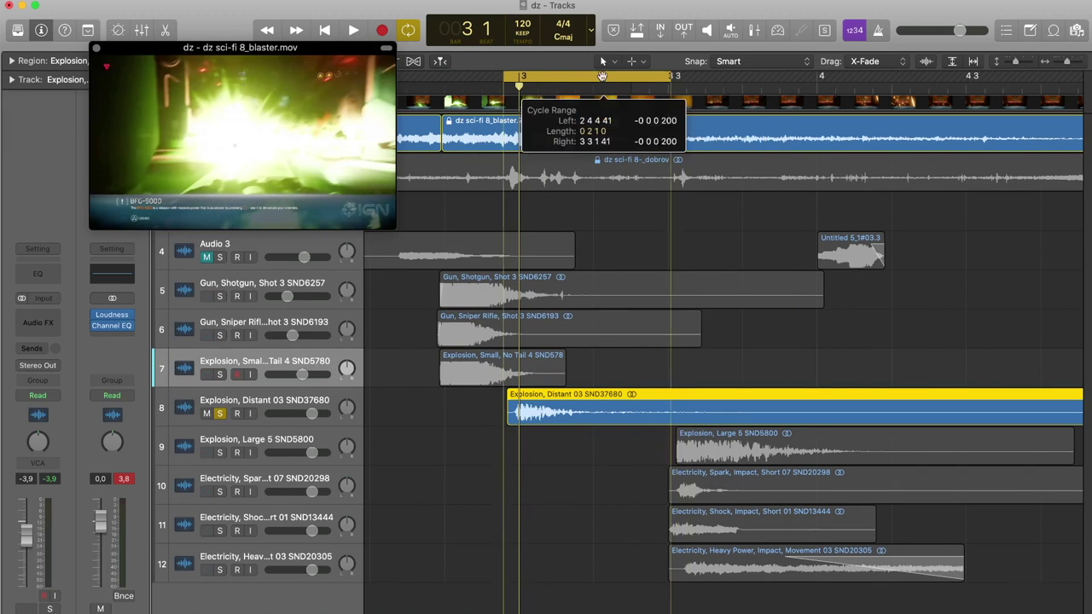
key("space")
scroll(520, 378, "up", 5)
key("space")
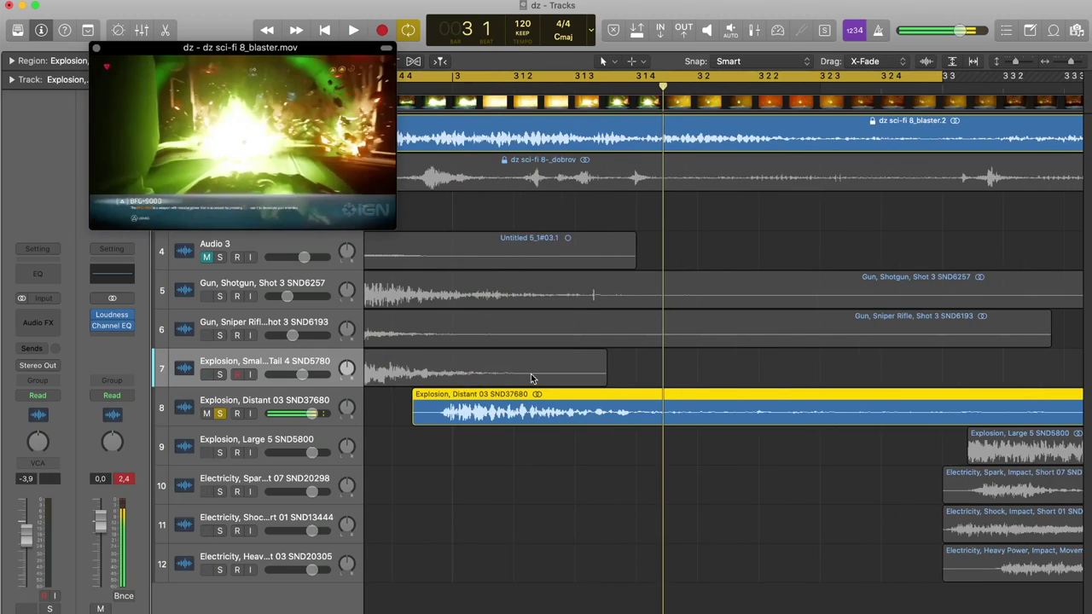
key("space")
scroll(520, 256, "left", 3)
scroll(519, 145, "down", 5)
key("space")
left_click_drag(666, 79, 956, 79)
key("space")
key("space")
Step: Unsolo the original dz sci-fi 8_blaster track and replay the distant explosion on its own
left_click_drag(217, 139, 229, 313)
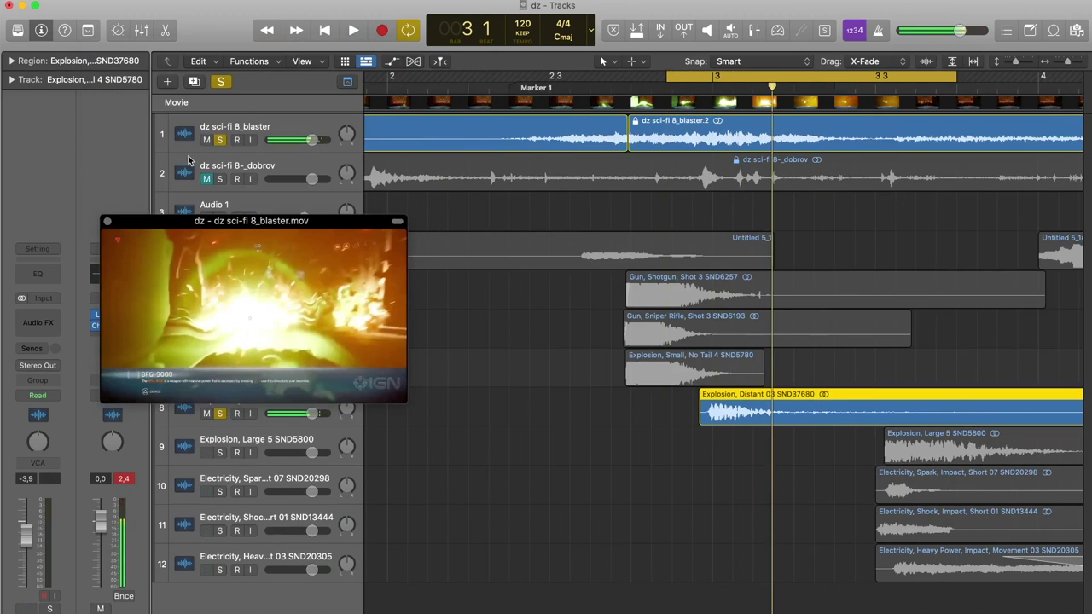
left_click(223, 139)
left_click_drag(254, 239, 289, 56)
key("space")
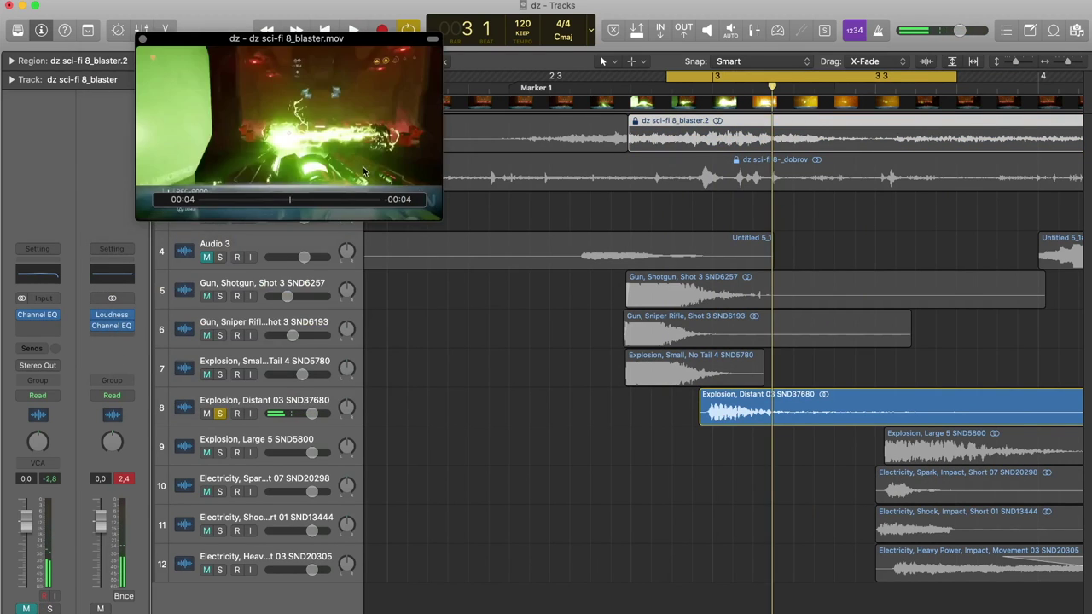
key("space")
Step: Solo Explosion, Large 5 instead of the distant explosion, move its region to about bar 3, and play it
scroll(703, 507, "right", 2)
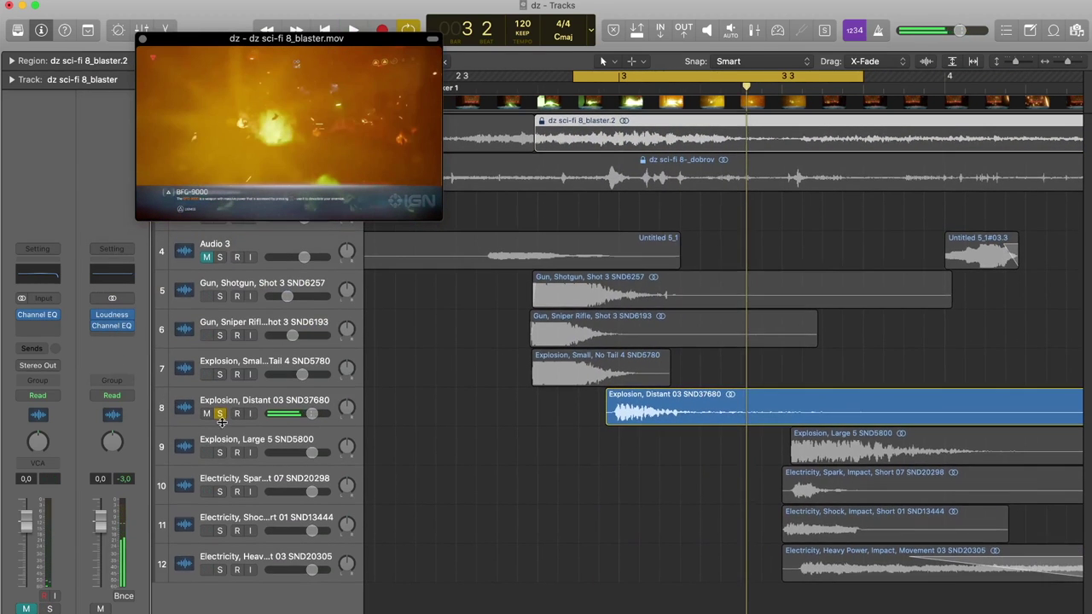
left_click(221, 415)
left_click(220, 452)
left_click_drag(894, 460, 719, 460)
key("space")
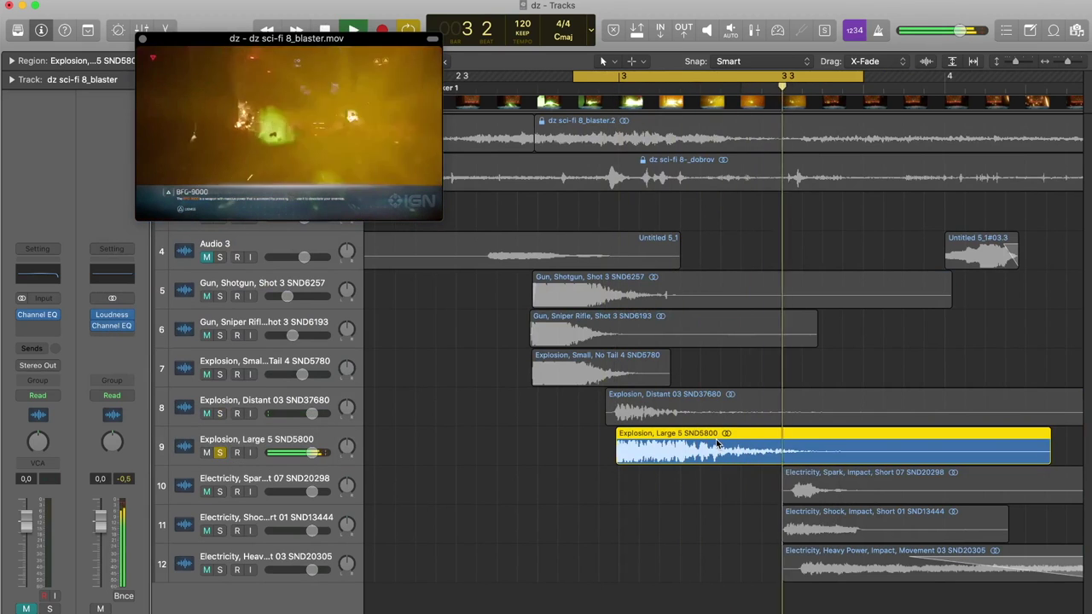
key("space")
key("space")
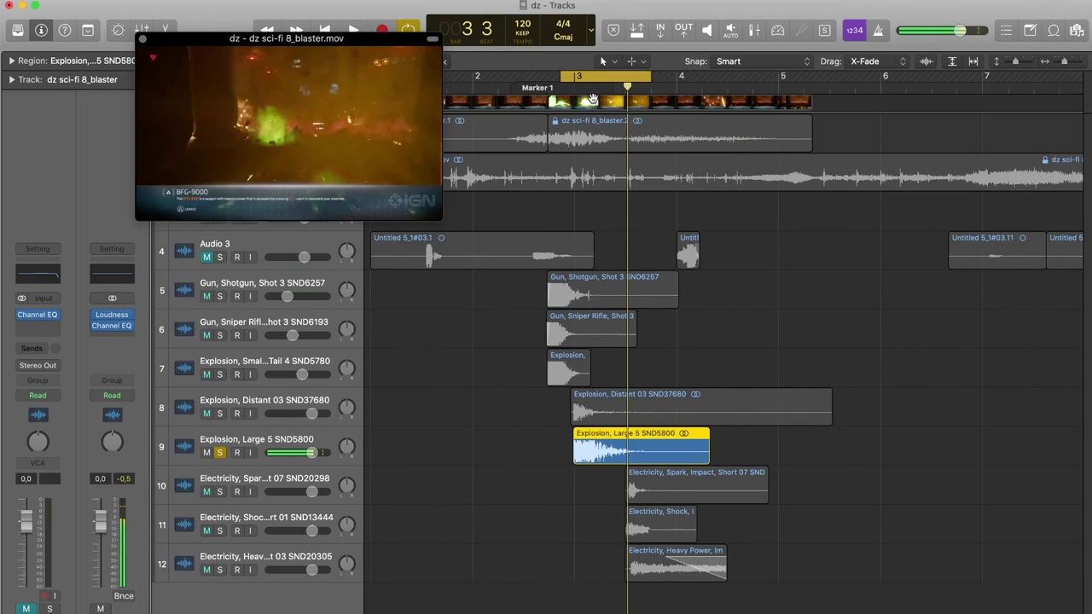
Step: Widen the cycle range from about half a beat before the shot to bar 4 and replay the large explosion
left_click_drag(548, 80, 693, 88)
key("space")
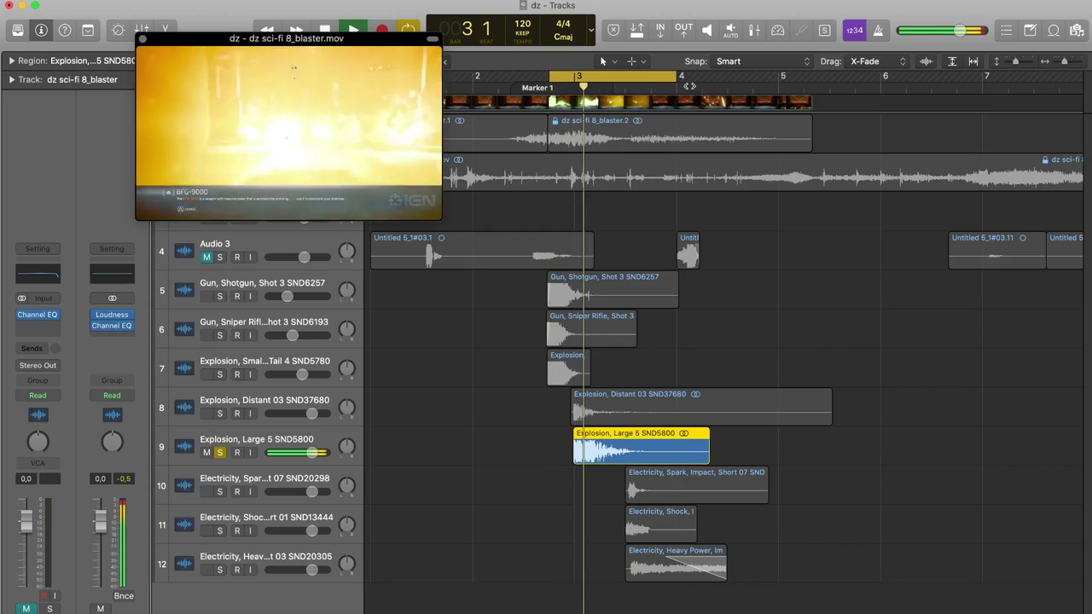
left_click_drag(546, 77, 529, 77)
key("space")
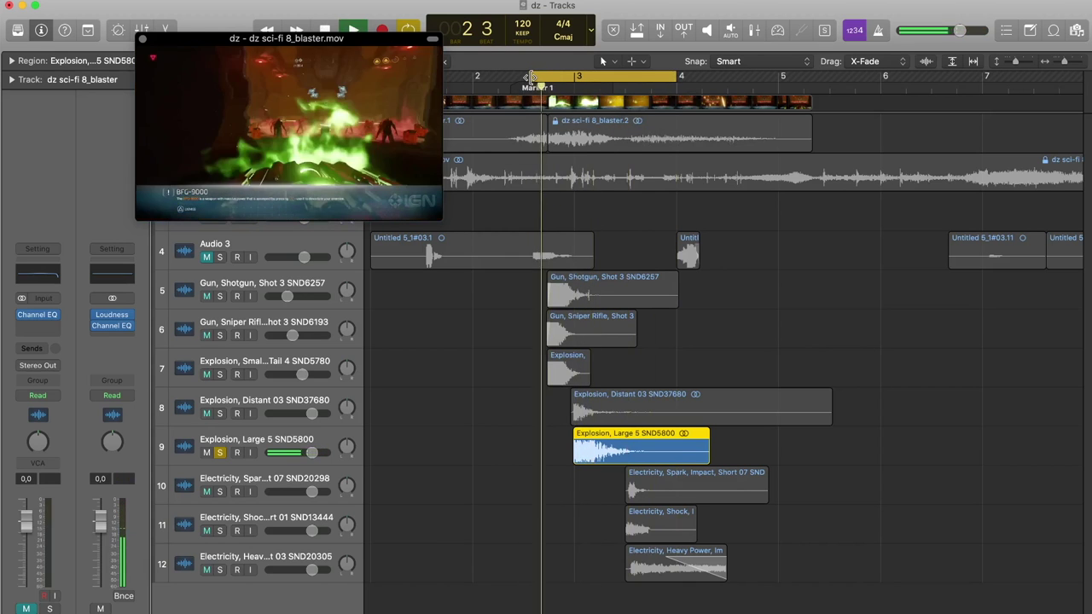
key("space")
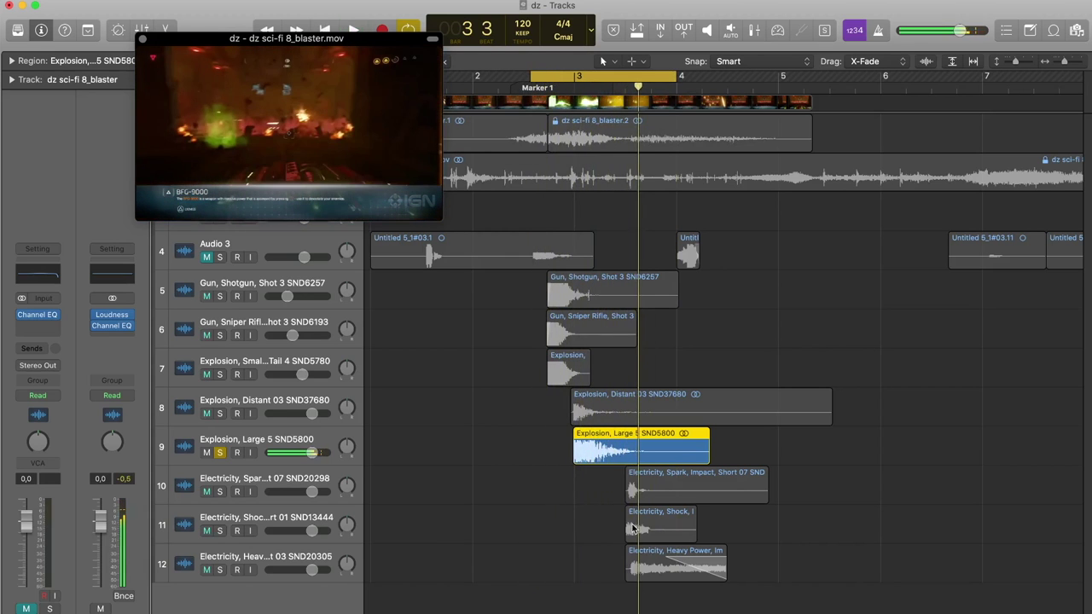
Step: Scrub the video with the explosion layers enlarged to examine the electric arc frame around bar 3 beat 2
key("super+Right")
key("super+Right")
key("super+Right")
key("super+Down")
key("super+Down")
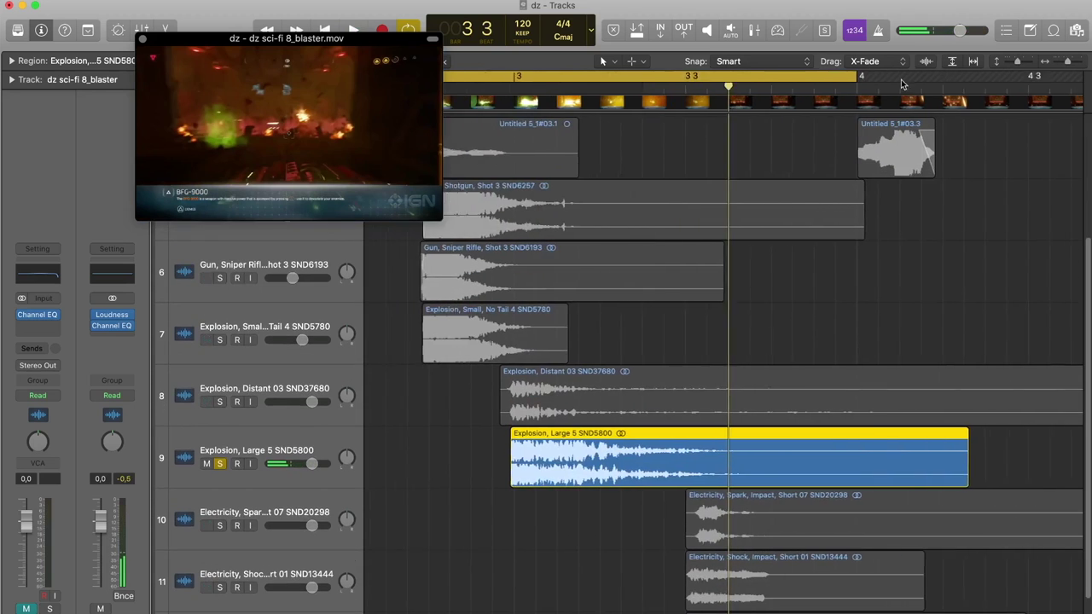
left_click_drag(563, 89, 687, 120)
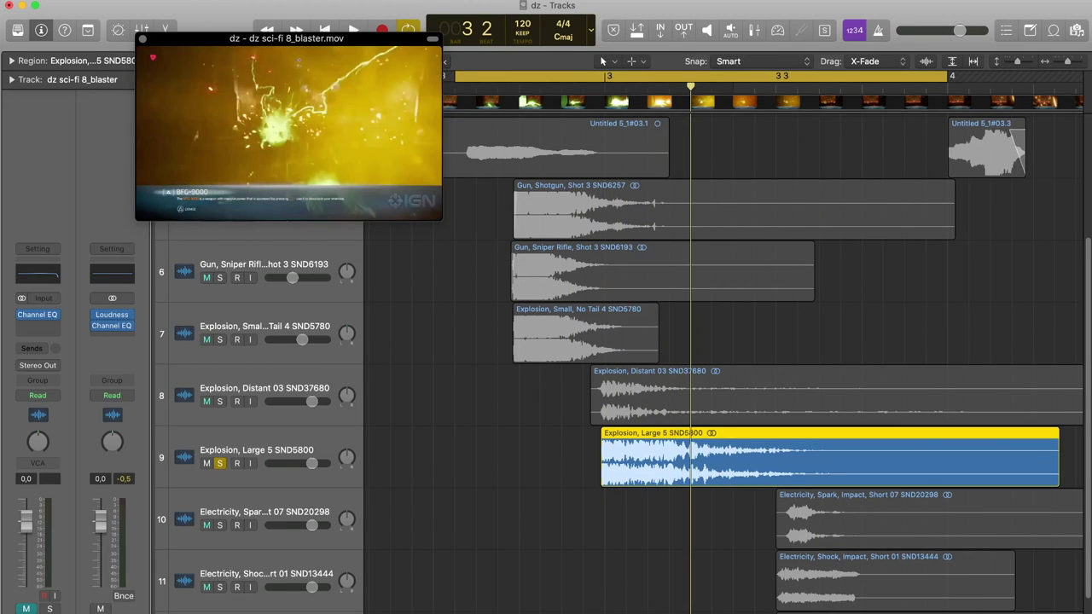
scroll(541, 512, "down", 3)
Step: Create a software instrument track below Explosion, Large 5 with the stereo Kilohearts Phase Plant synth
left_click(282, 367)
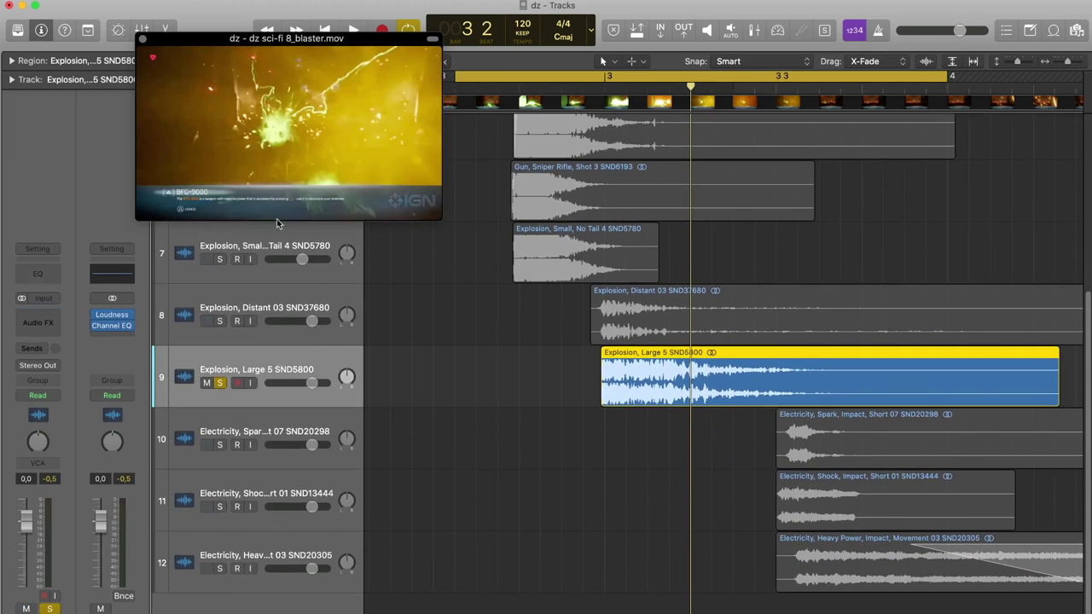
left_click_drag(271, 39, 281, 195)
left_click(172, 82)
left_click_drag(332, 252, 310, 198)
left_click(398, 44)
left_click(387, 139)
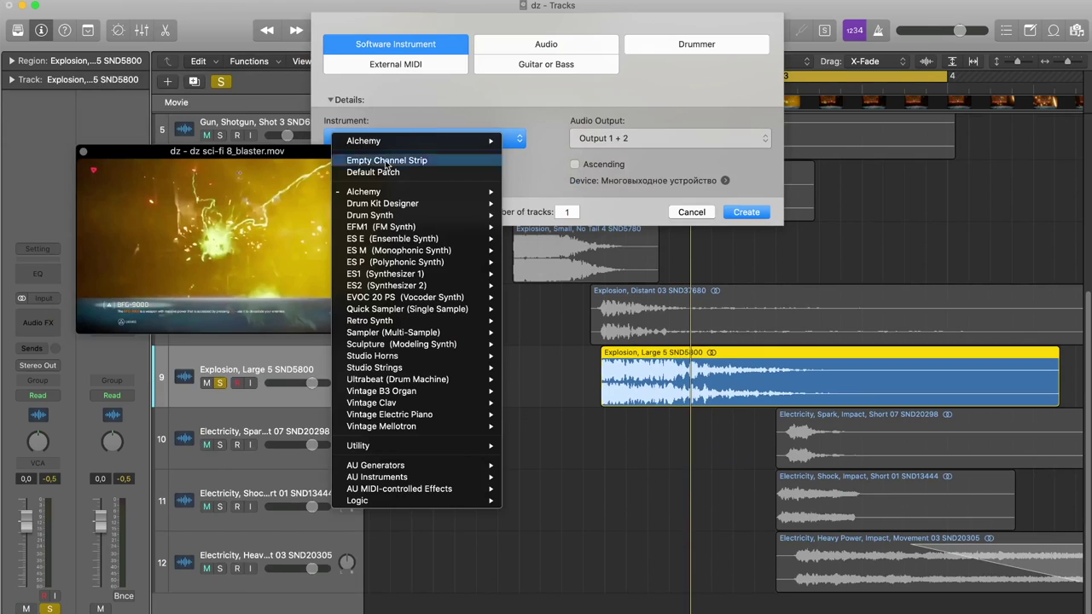
mouse_move(409, 477)
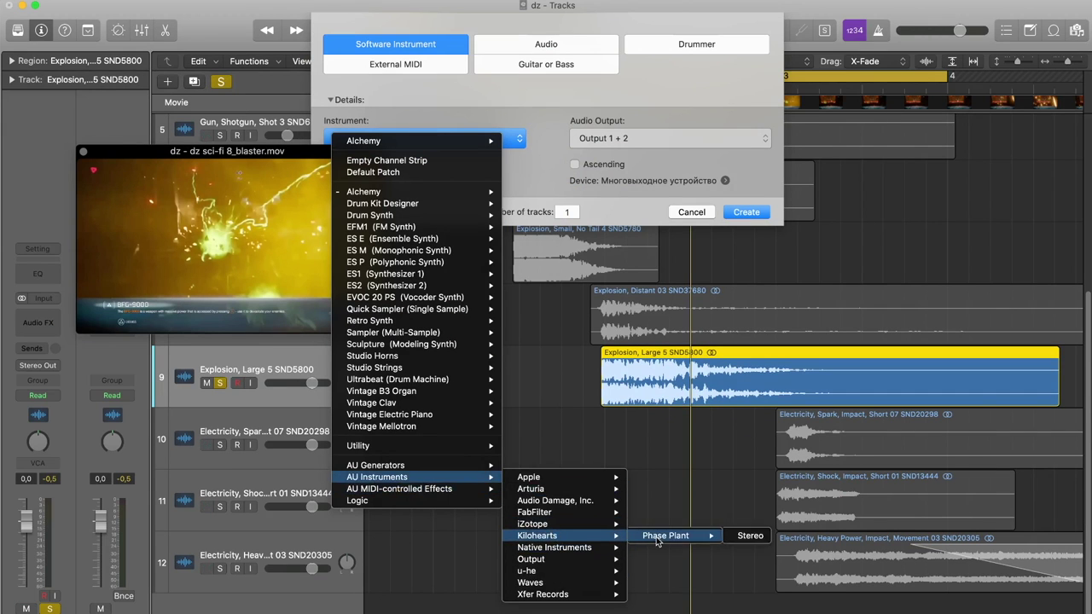
left_click(750, 535)
key("Return")
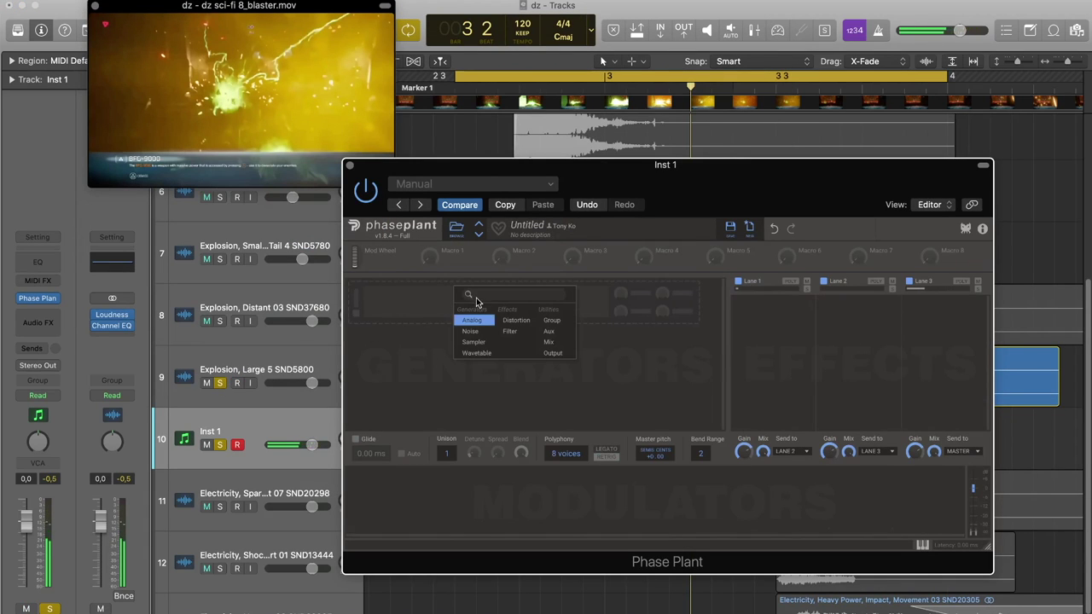
Step: Add an Analog generator in Phase Plant, switch it to a triangle wave with a slightly longer decay, and close the plug-in
left_click(473, 320)
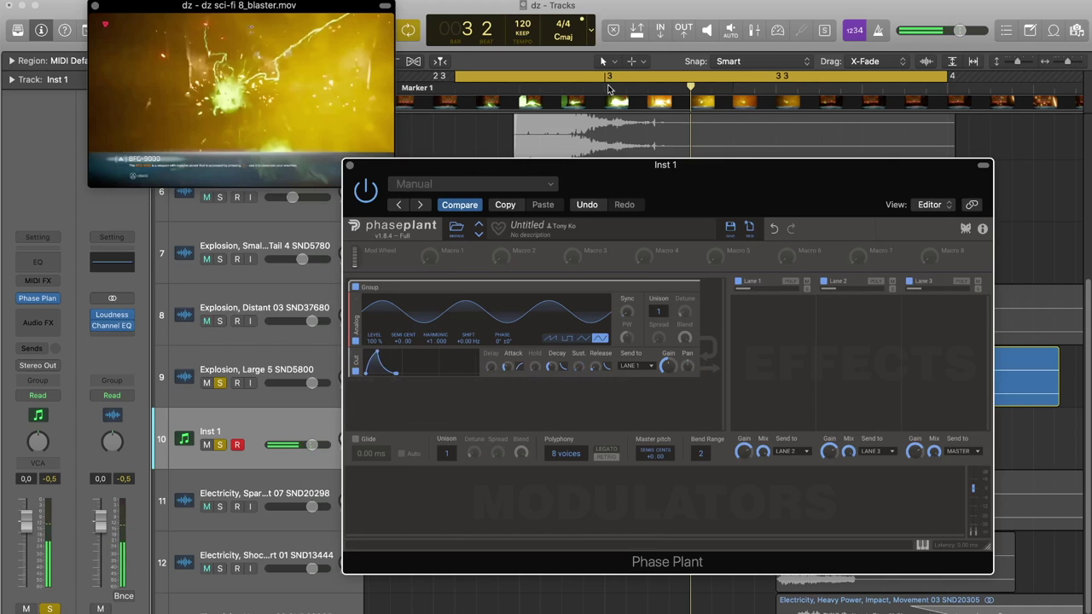
left_click_drag(608, 87, 611, 131)
key("v")
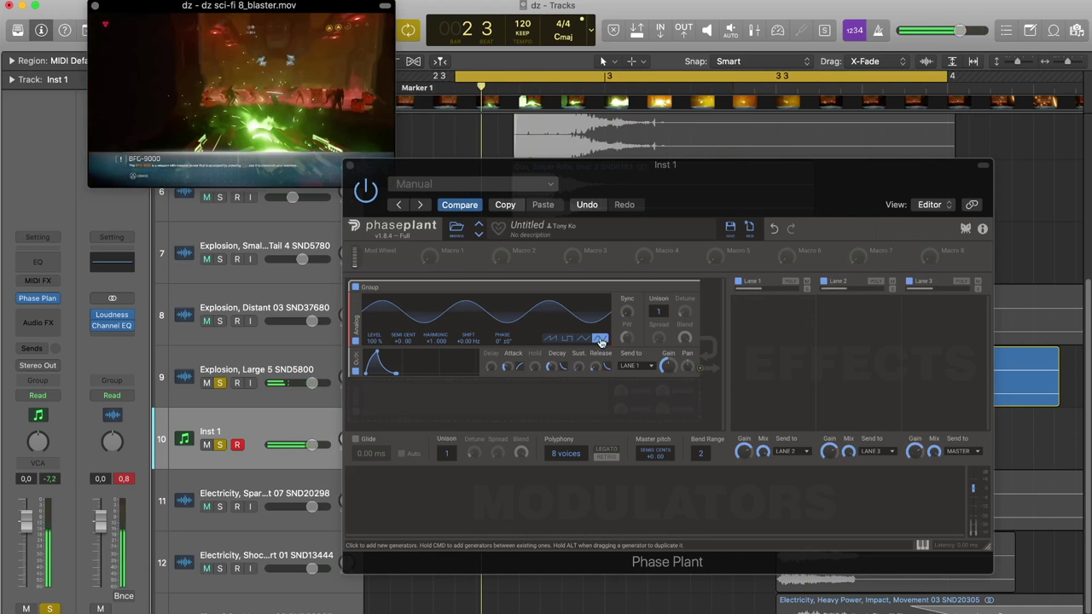
left_click(585, 339)
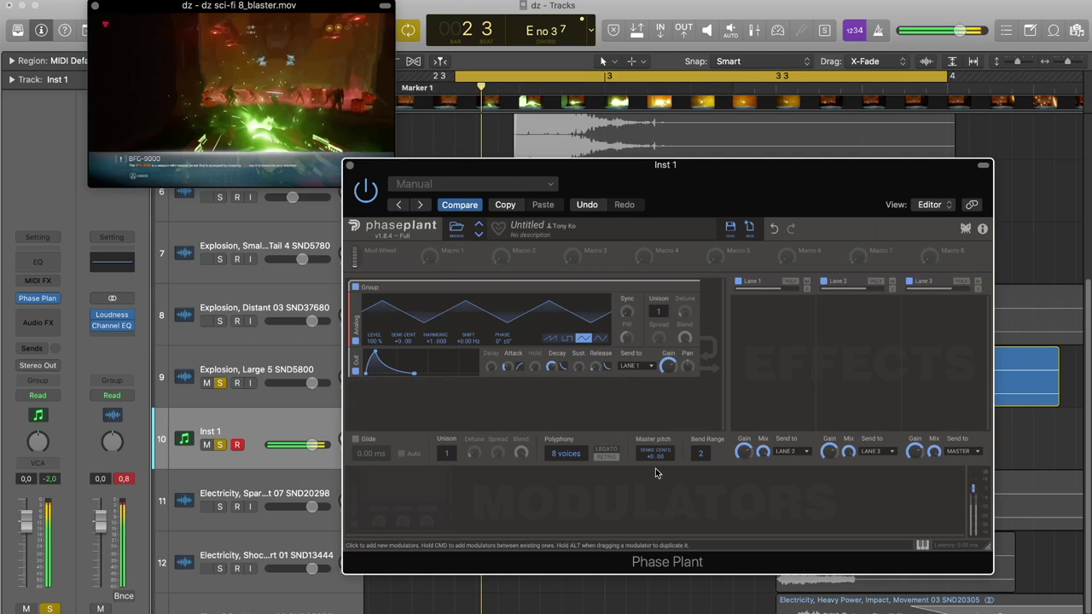
left_click(350, 165)
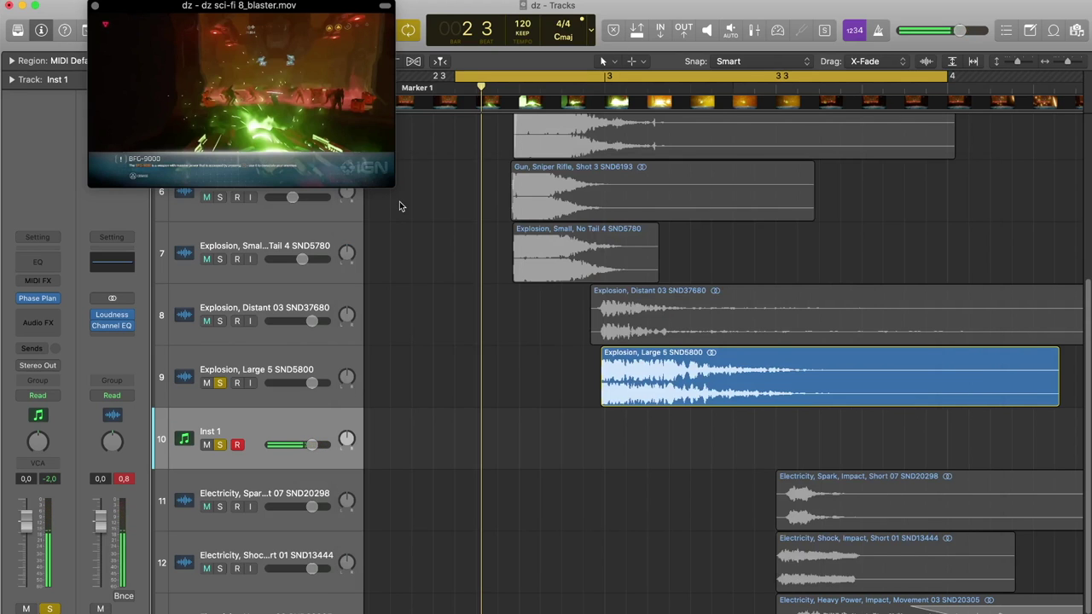
Step: Record a held low note on the Inst 1 track against the explosion and check it in the Piano Roll
key("r")
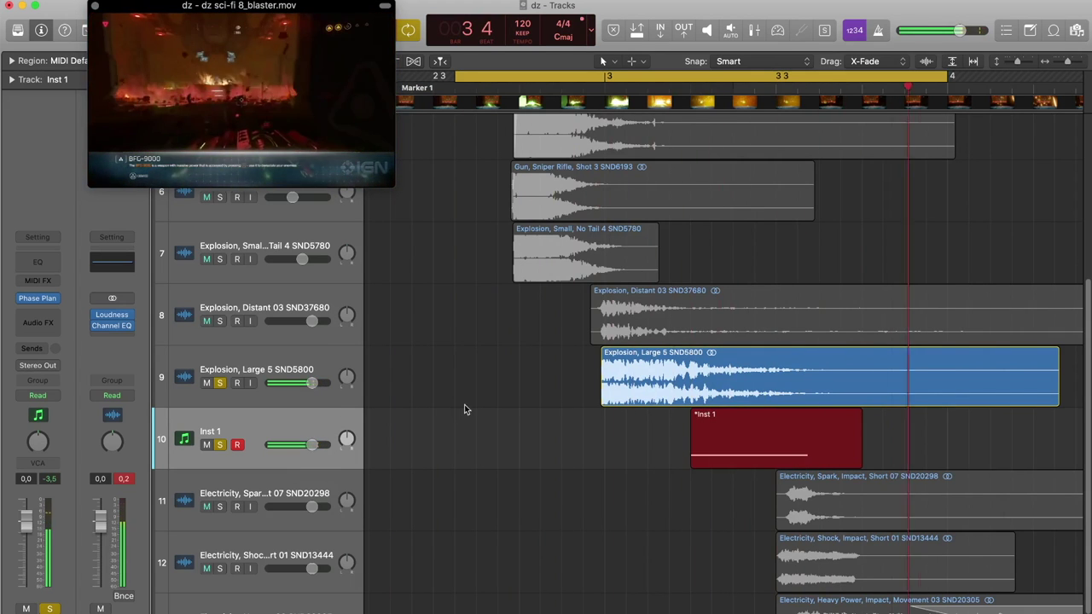
key("r")
key("b")
key("p")
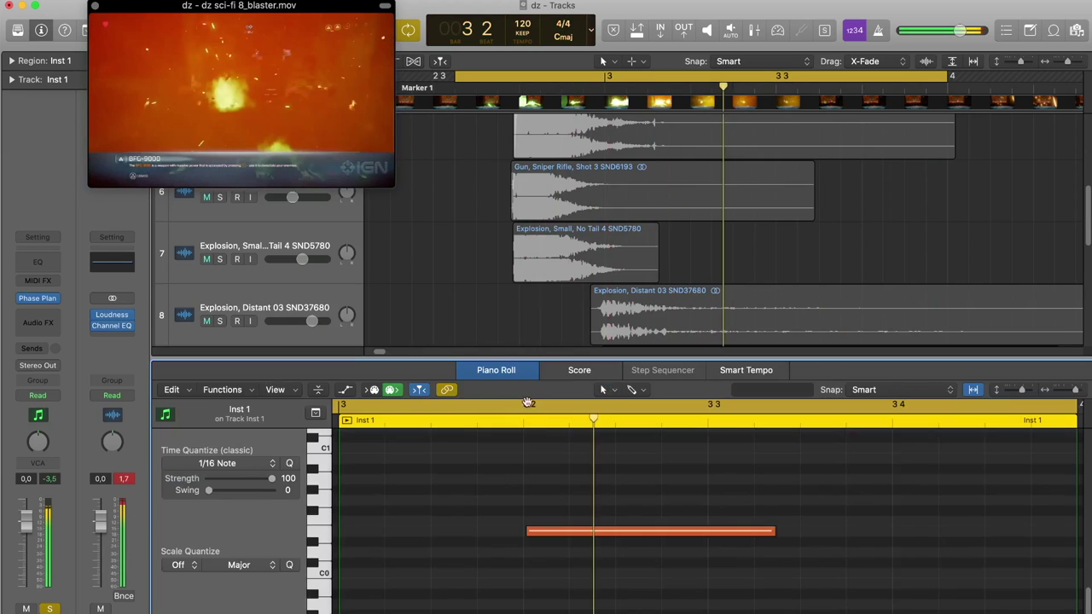
key("p")
Step: Unsolo Explosion, Large 5, turn off the cycle, and move the Inst 1 region earlier so its note starts shortly after 3 1 3
left_click(218, 383)
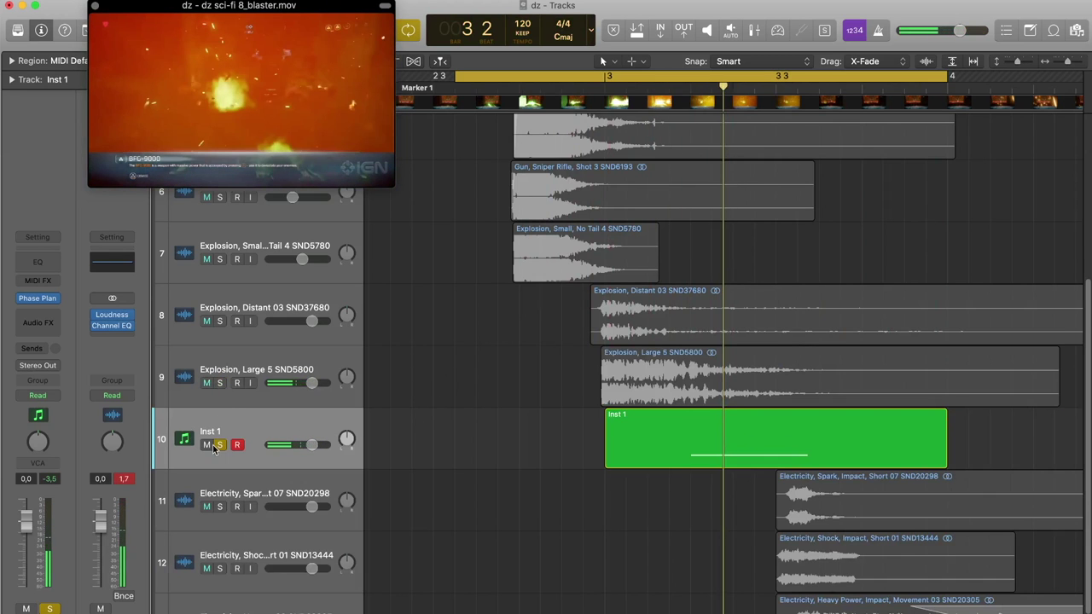
scroll(771, 171, "right", 2)
left_click(703, 73)
key("super+Right")
key("super+Right")
key("super+Right")
key("super+Right")
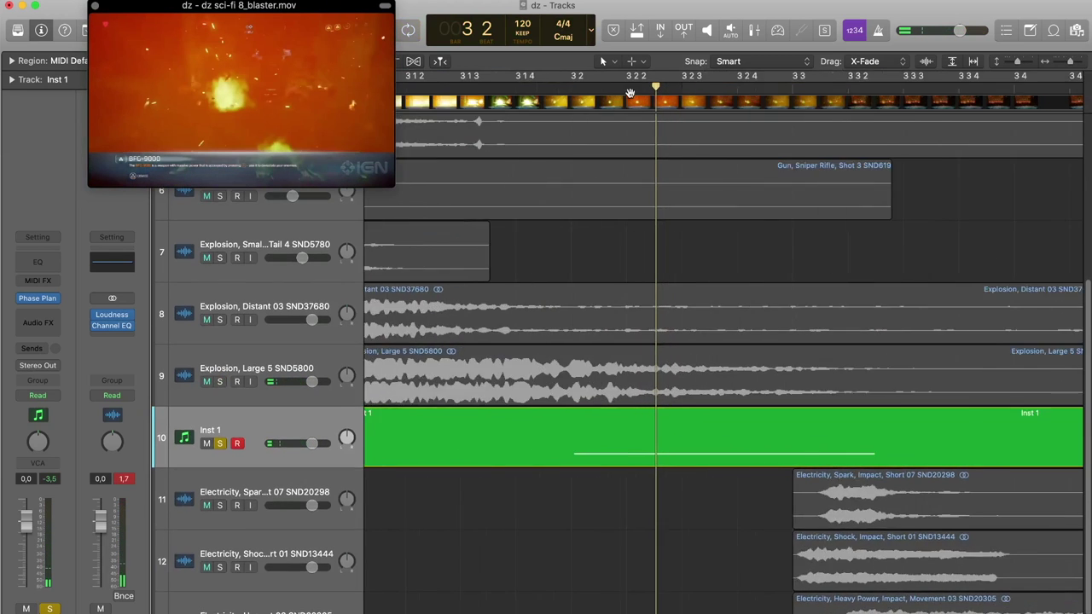
scroll(414, 92, "left", 2)
scroll(414, 93, "left", 2)
key("super+Left")
key("super+Left")
scroll(544, 91, "right", 2)
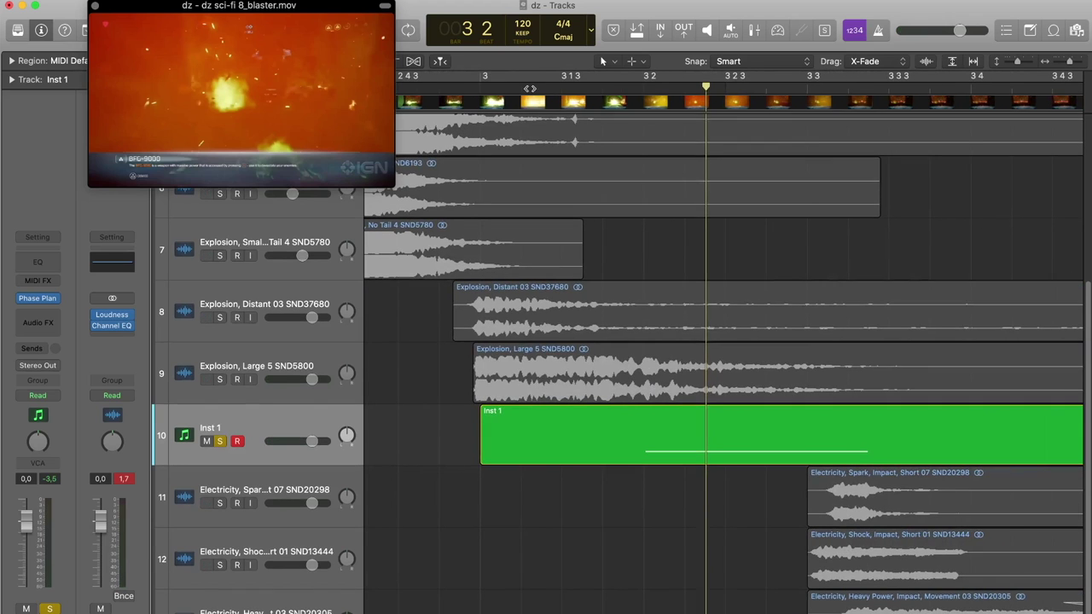
left_click_drag(529, 93, 603, 117)
left_click_drag(715, 450, 667, 451)
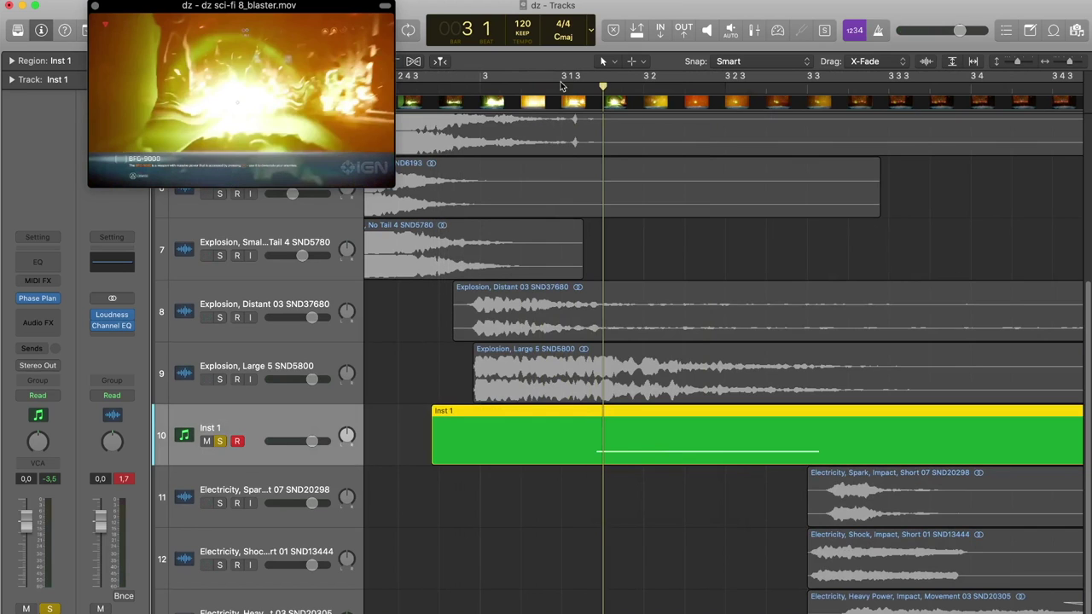
Step: Set the cycle range from bar 3 to just past 3 4 3 and play the synth note against the video
left_click_drag(554, 88, 658, 103)
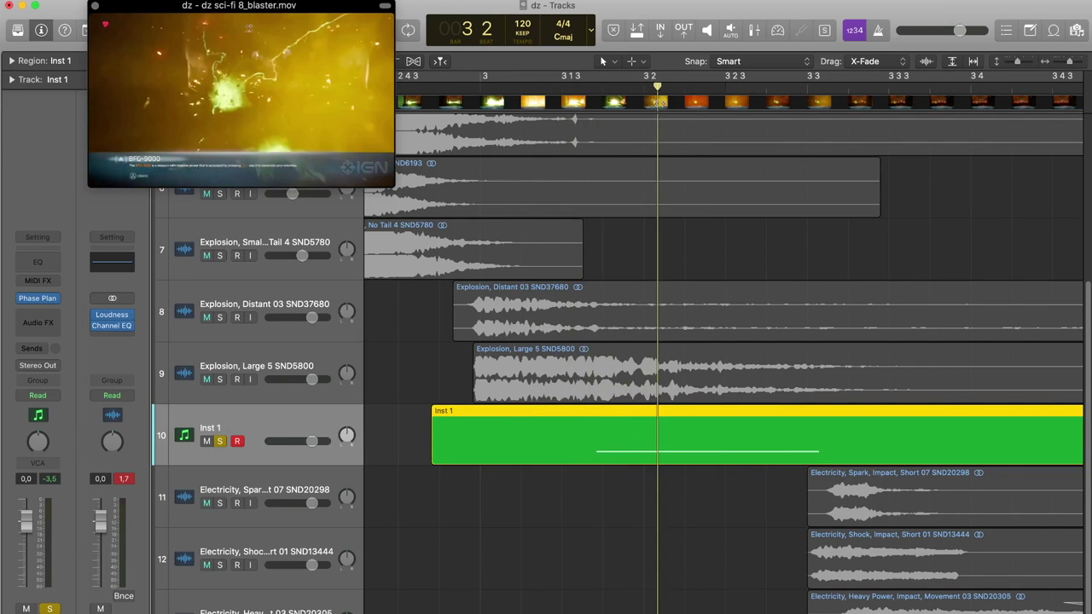
left_click_drag(491, 76, 1048, 75)
key("space")
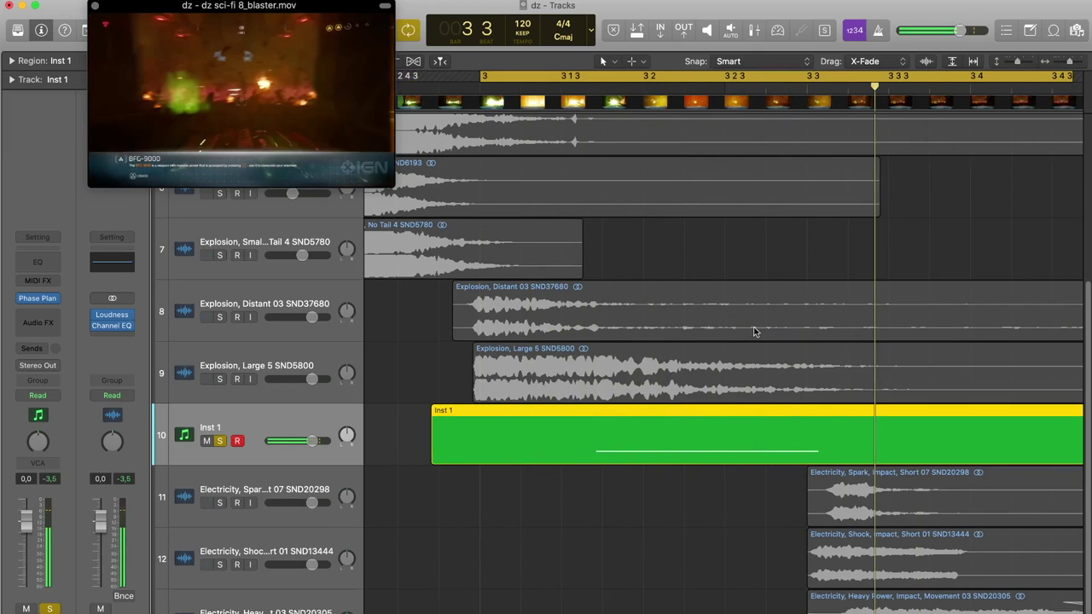
Step: Open Phase Plant, keep it out of the way, and shorten the Inst 1 note in the Piano Roll to end shortly after 3 2
left_click(48, 300)
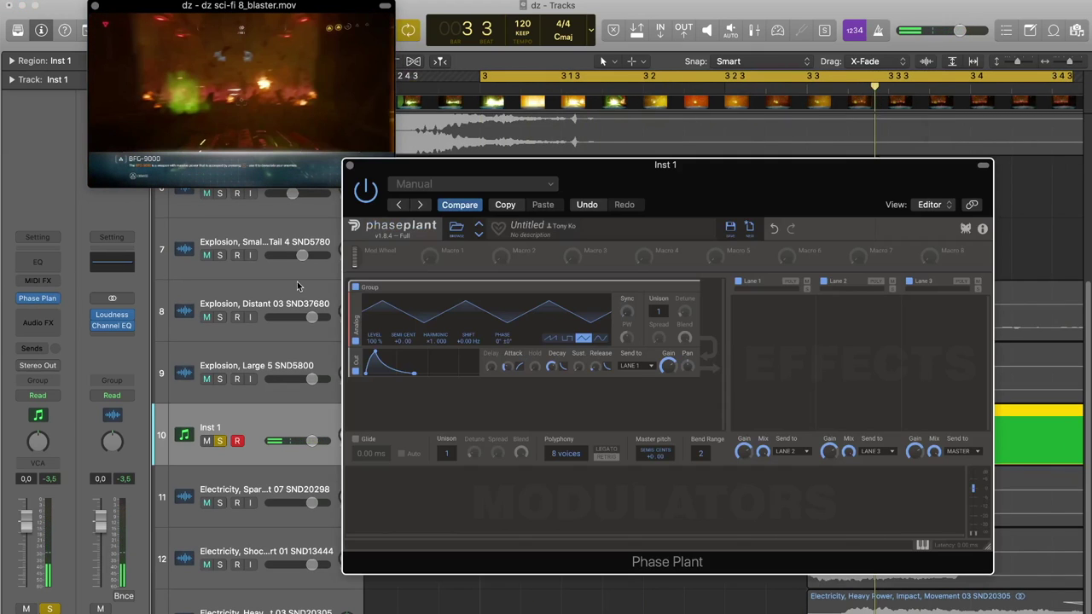
left_click_drag(727, 165, 472, 87)
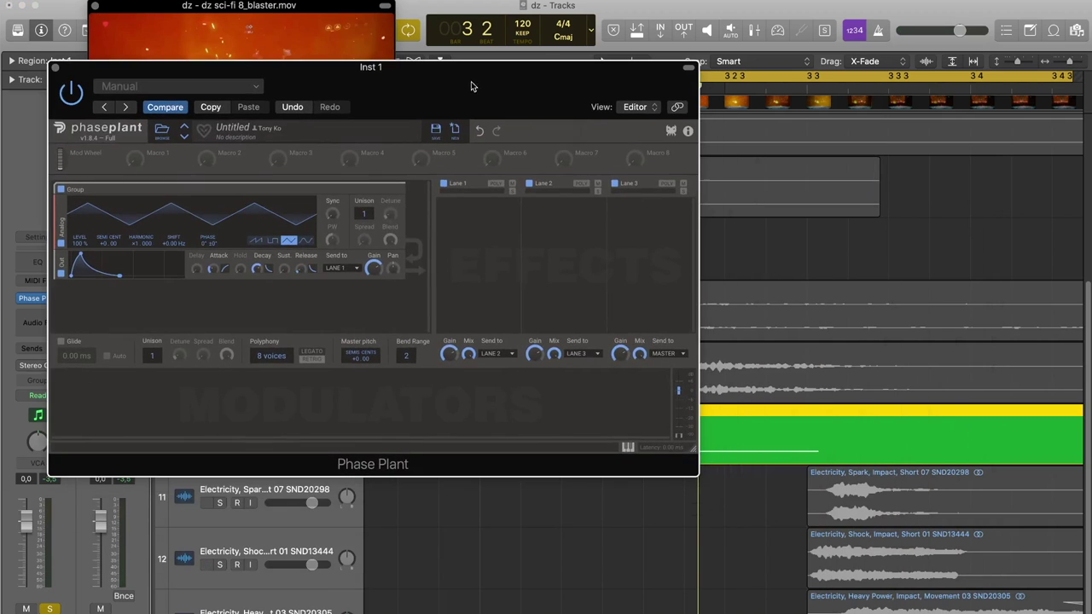
left_click_drag(585, 131, 384, 28)
double_click(837, 450)
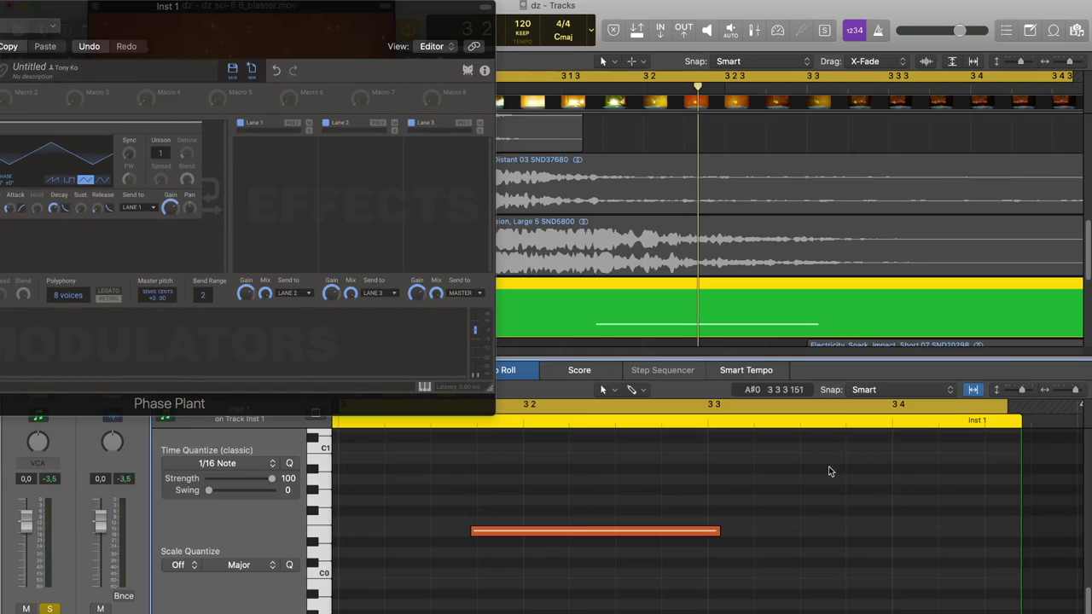
left_click_drag(718, 535, 585, 534)
Step: Set the cycle range from about 2 3 to 4 2 and play the shortened synth note against the video
left_click_drag(300, 7, 471, 42)
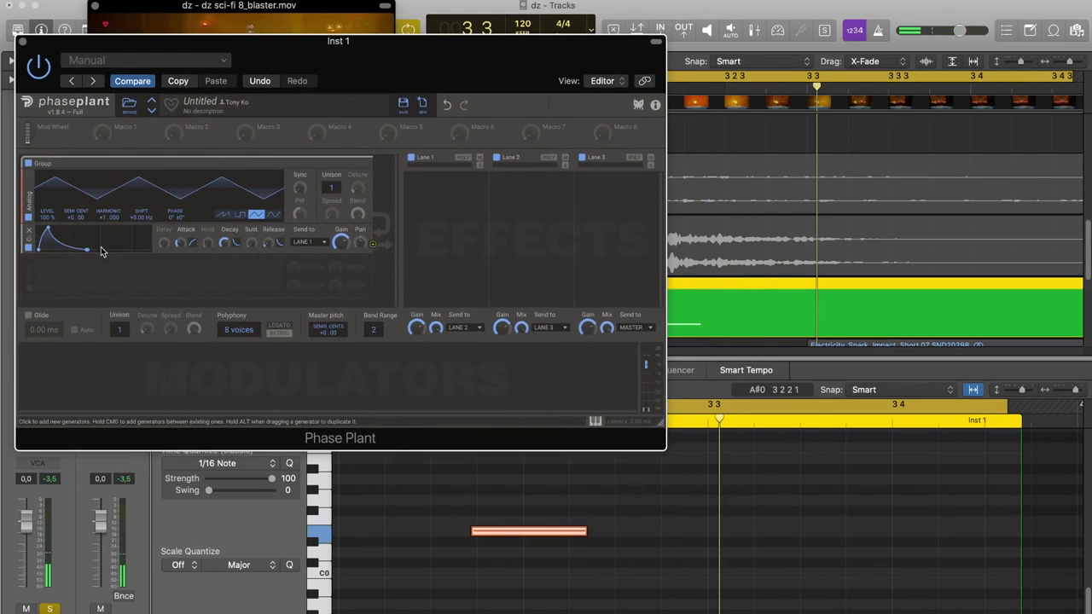
left_click_drag(382, 44, 552, 347)
key("super+Left")
key("super+Left")
key("super+Left")
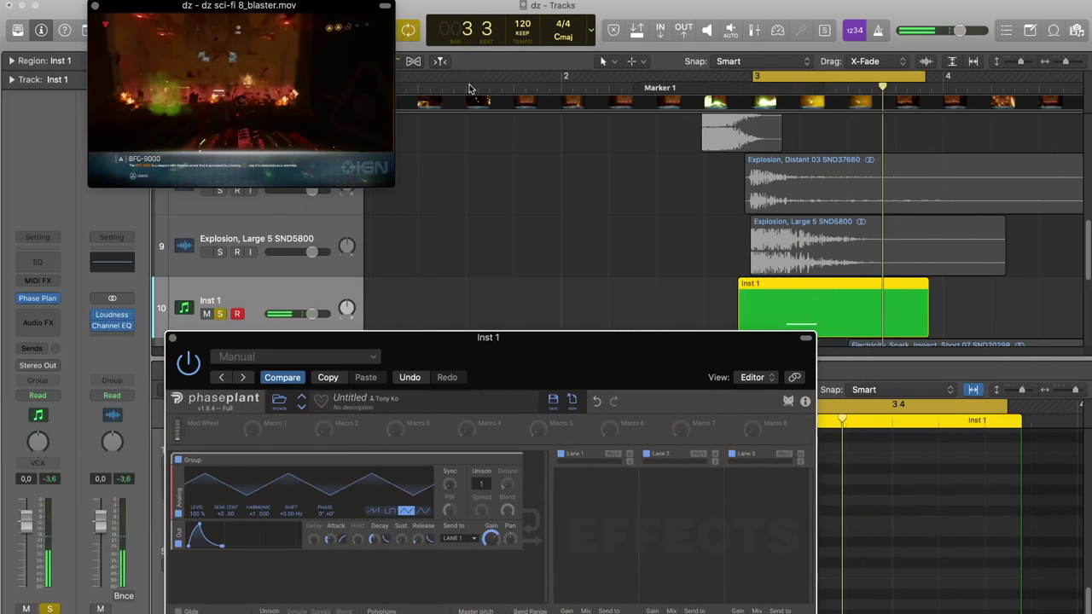
left_click(804, 77)
left_click(704, 87)
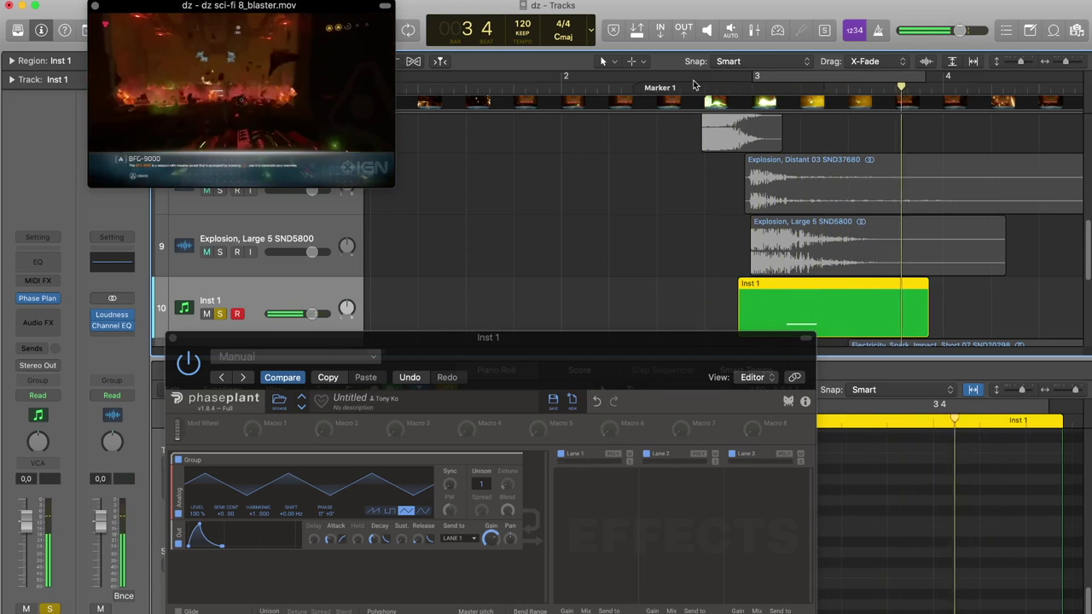
left_click_drag(682, 72, 1014, 76)
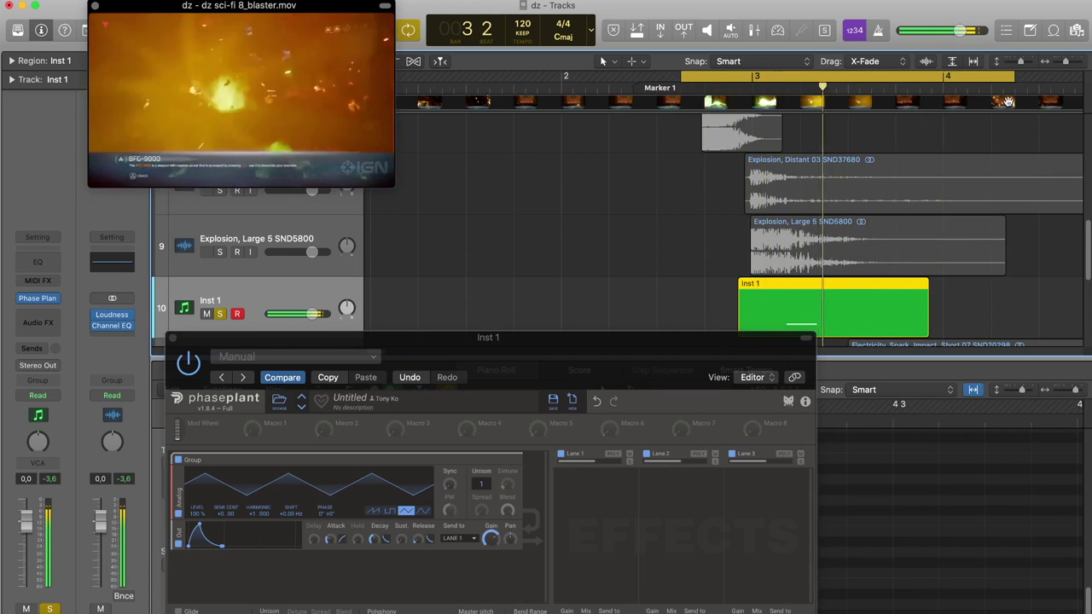
Step: Close the Phase Plant window and the Piano Roll editor
left_click_drag(543, 341, 621, 33)
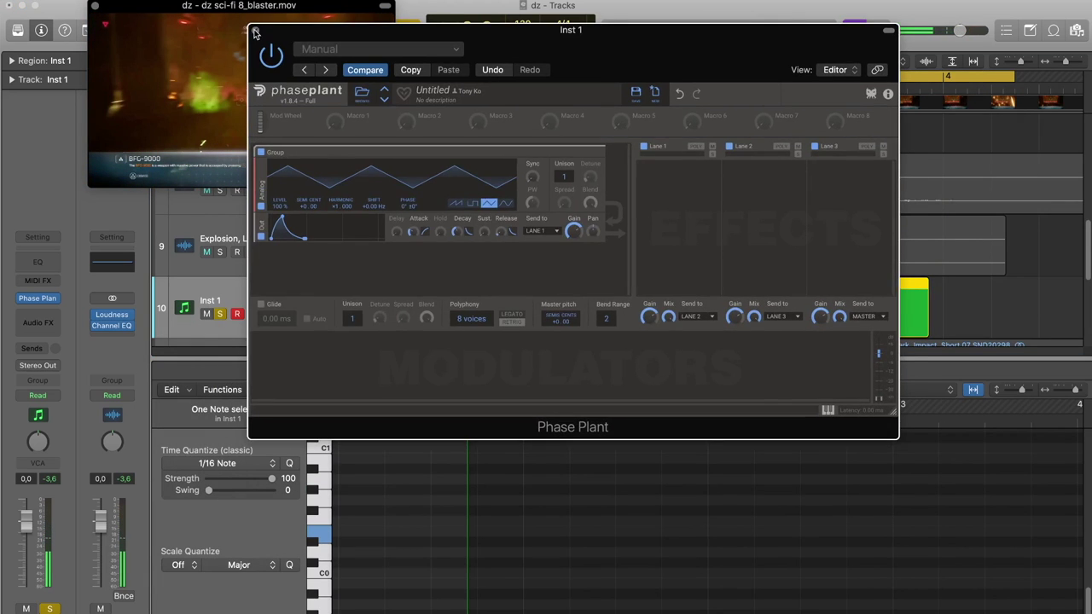
left_click(254, 32)
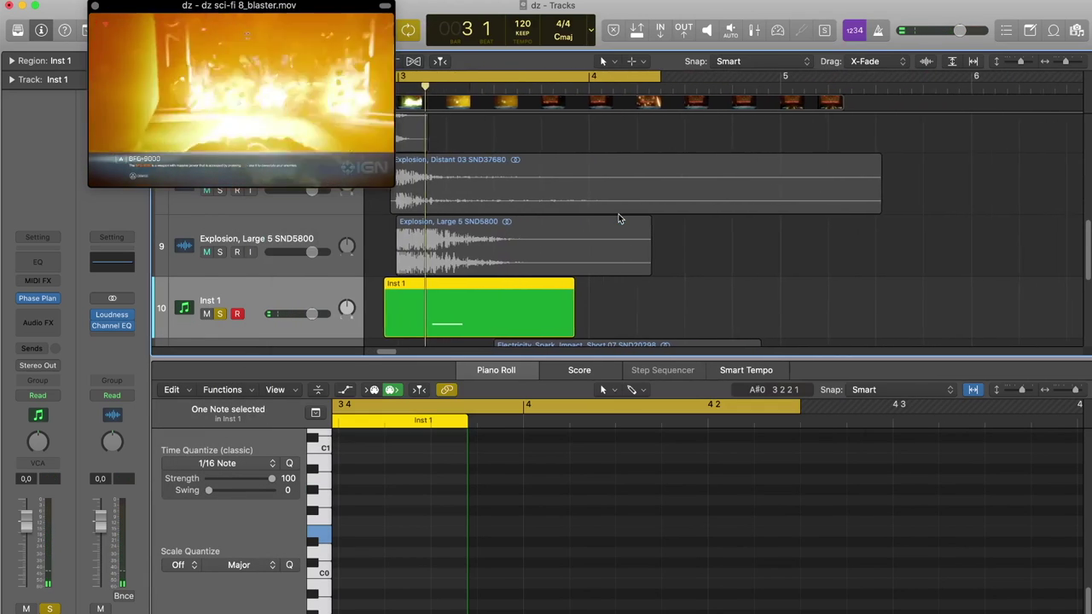
key("e")
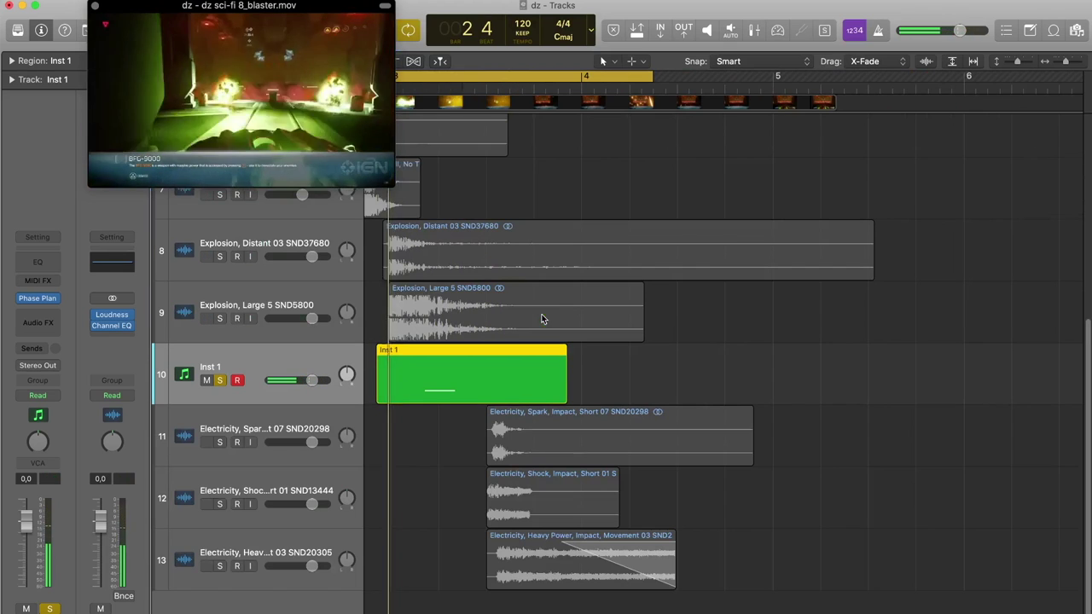
Step: Solo the Electricity, Spark track, move its region earlier to shortly after bar 3, and unsolo Inst 1
scroll(470, 465, "left", 2)
left_click(221, 443)
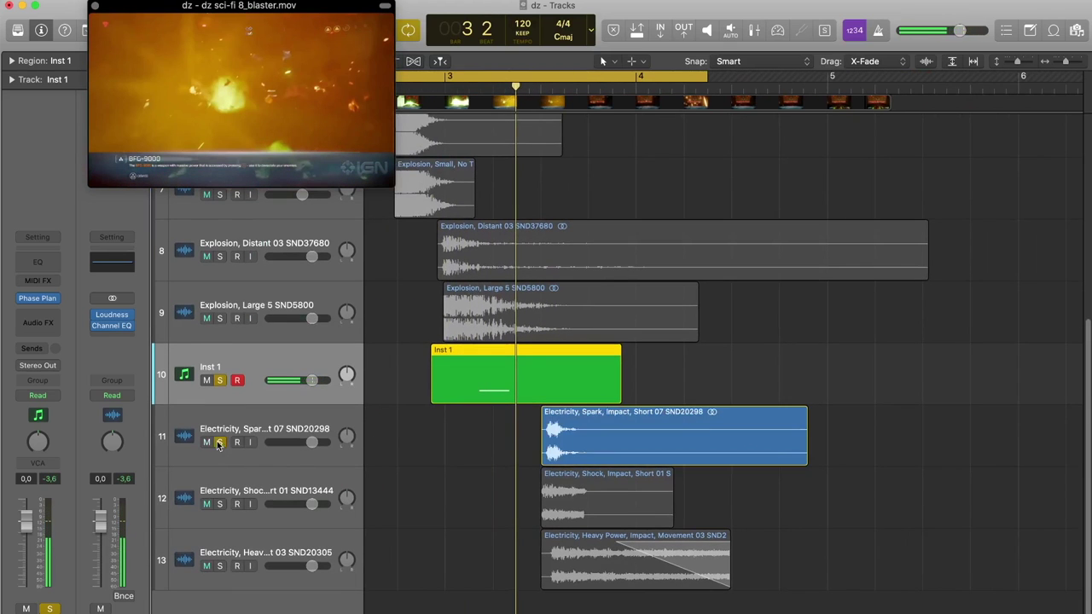
left_click_drag(630, 449, 557, 449)
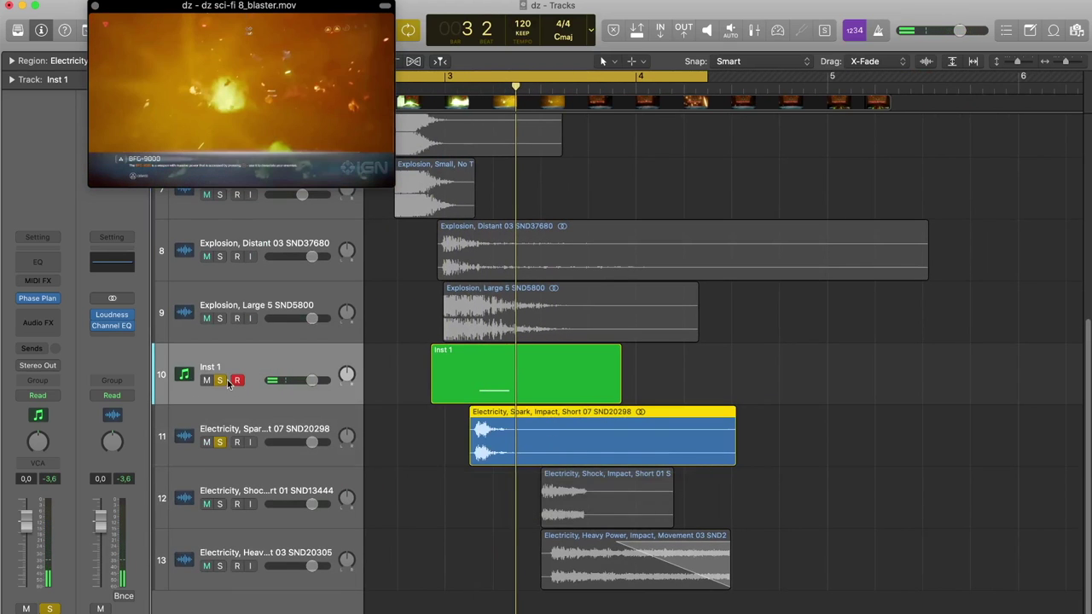
left_click(222, 382)
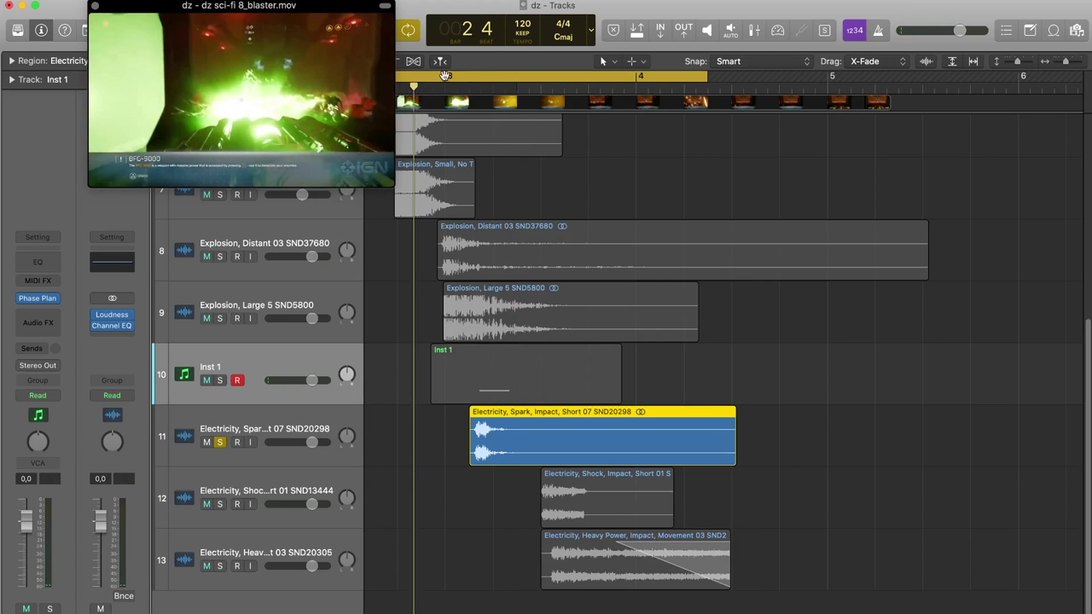
Step: Set the cycle range from bar 3 to bar 4 and play the soloed electricity spark against the video
left_click_drag(444, 75, 640, 97)
key("space")
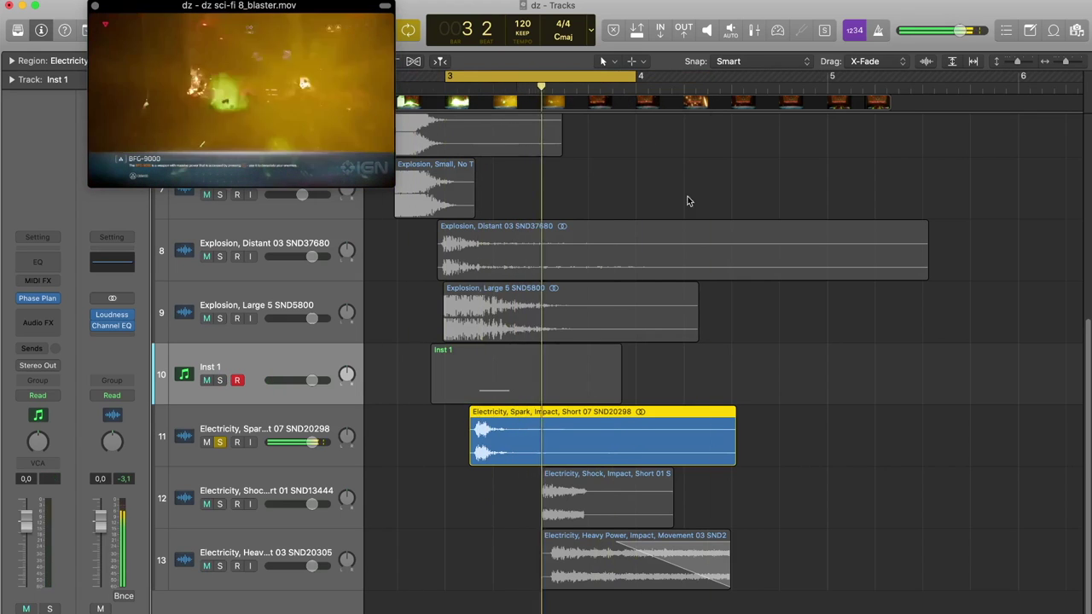
key("space")
Step: Scrub to the frame at 3 2 and move the Electricity, Spark region slightly later so its burst lines up there
key("super+Right")
key("super+Right")
key("super+Right")
scroll(315, 444, "left", 5)
key("comma")
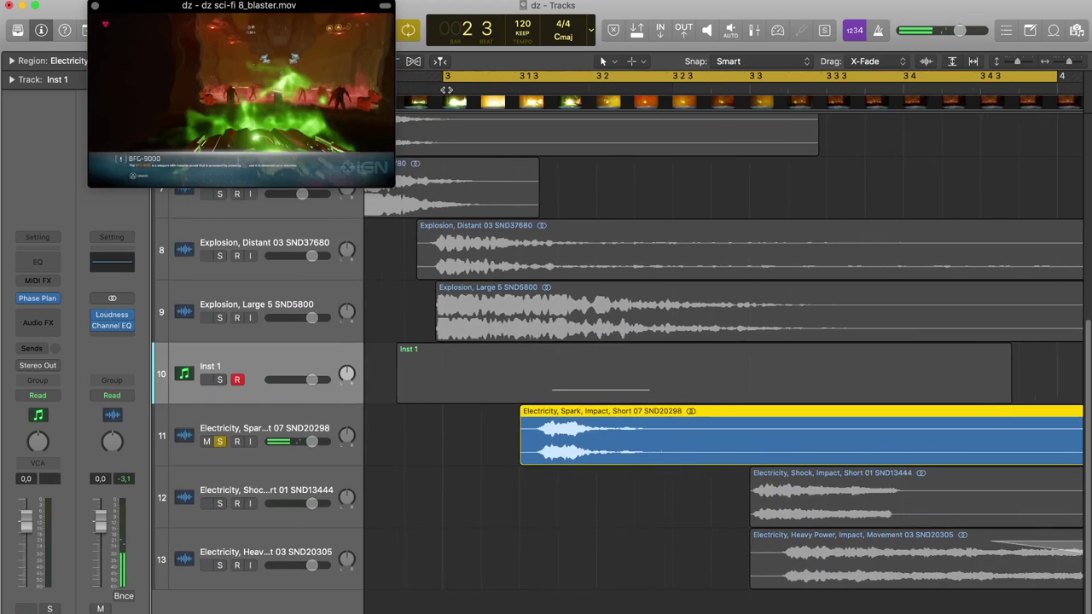
left_click_drag(451, 96, 593, 120)
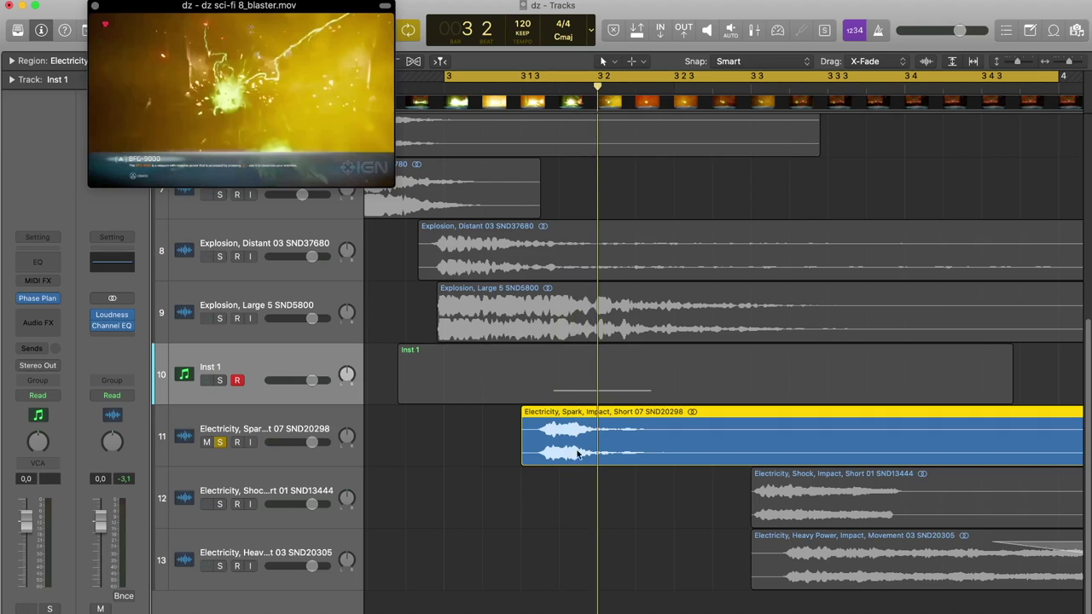
left_click_drag(578, 455, 622, 455)
Step: Solo Inst 1 as well and play the synth note together with the electricity spark
left_click(219, 381)
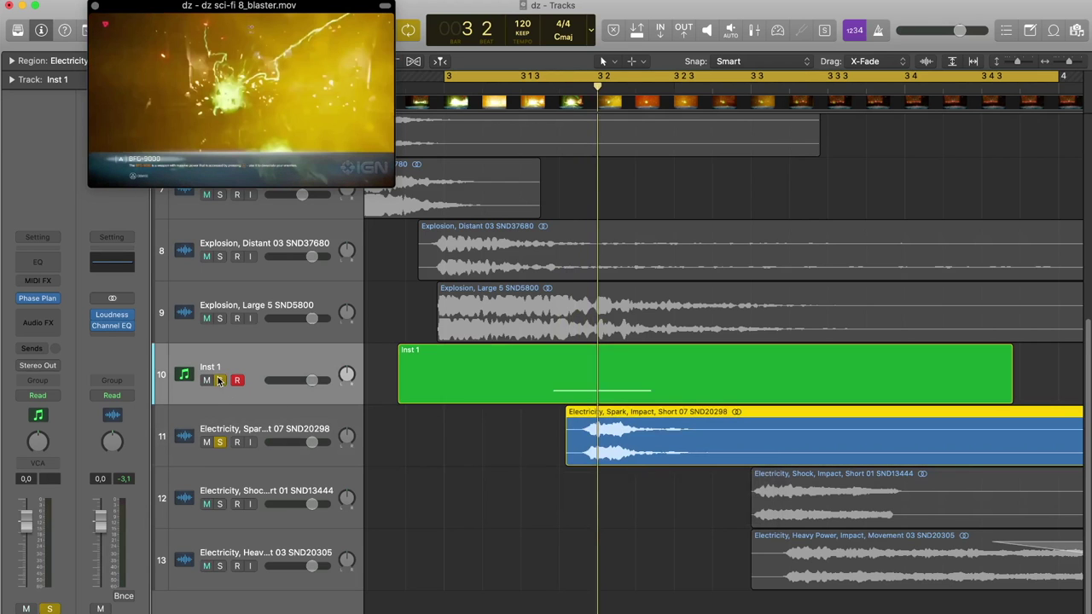
key("space")
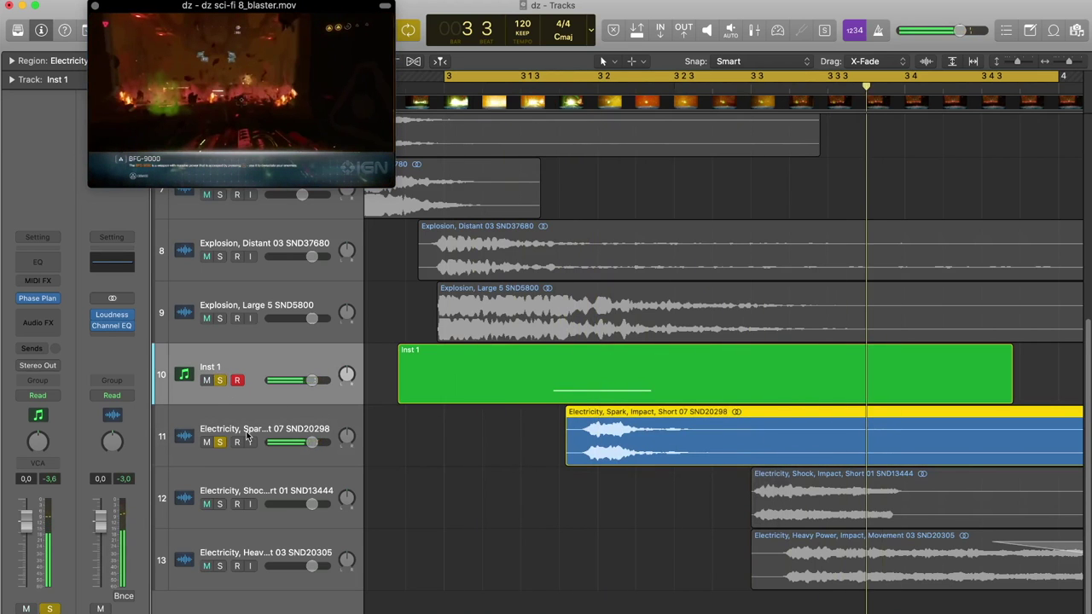
left_click(212, 382)
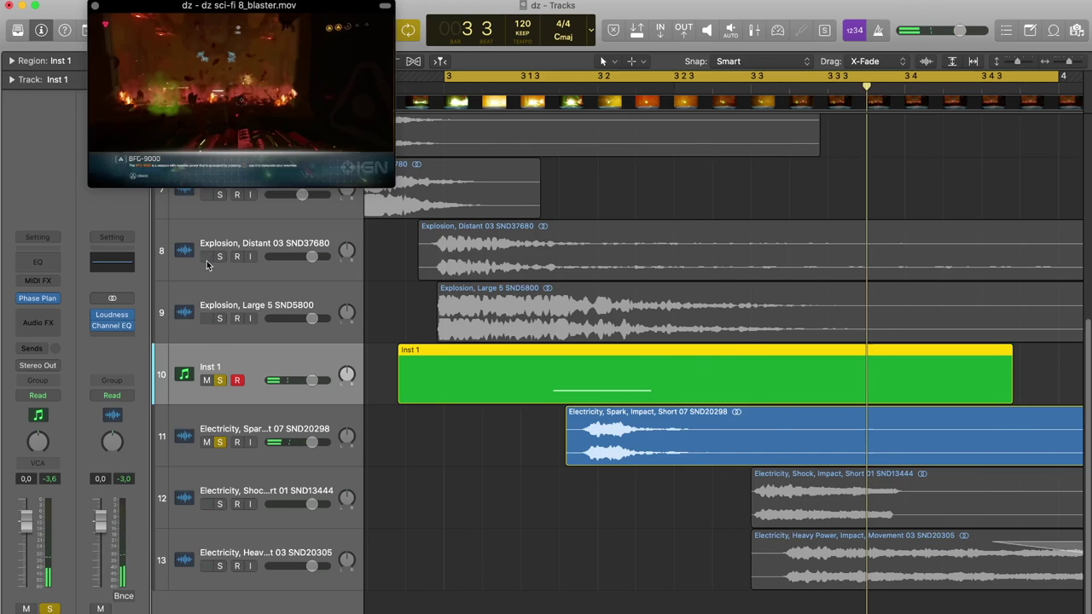
Step: Solo Explosion, Distant and Explosion, Large 5, turn off the cycle, and play the soloed layers from just after Marker 1
key("super+Left")
key("super+Left")
left_click_drag(220, 257, 219, 343)
key("space")
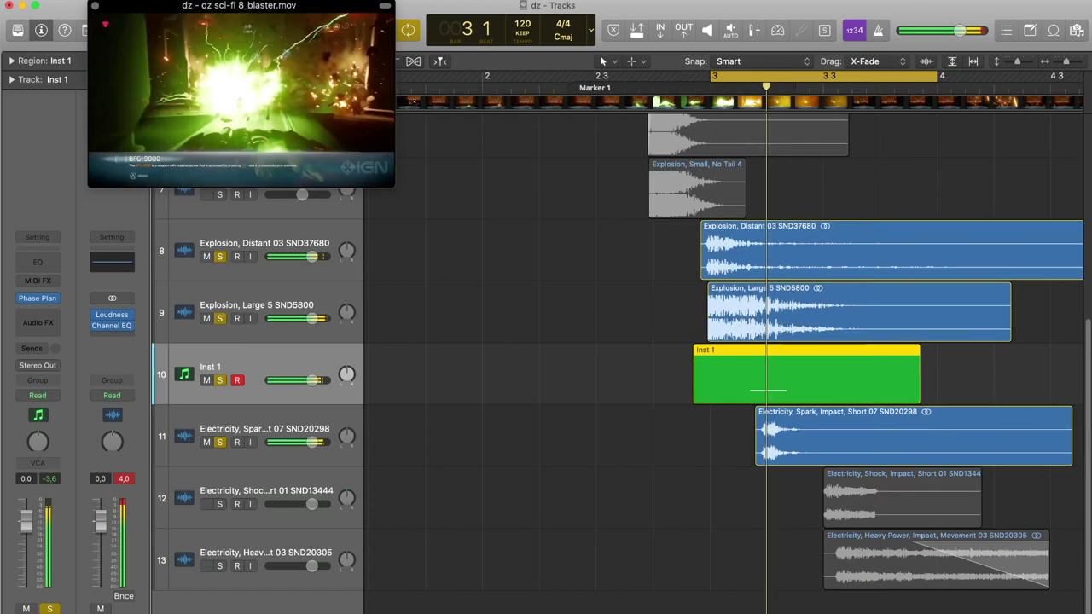
key("super+Right")
left_click(601, 87)
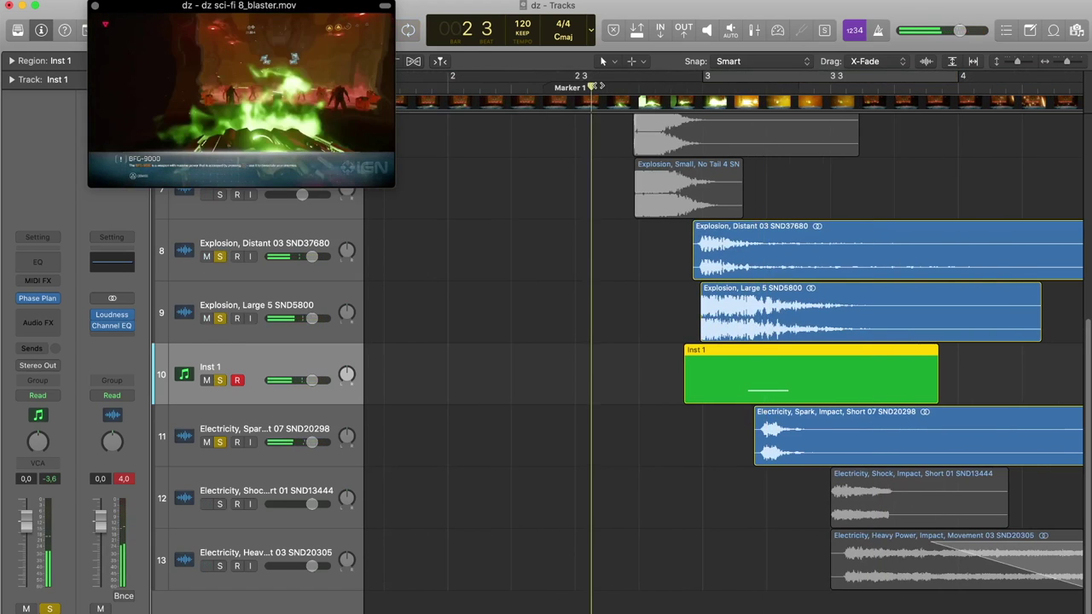
scroll(599, 86, "right", 2)
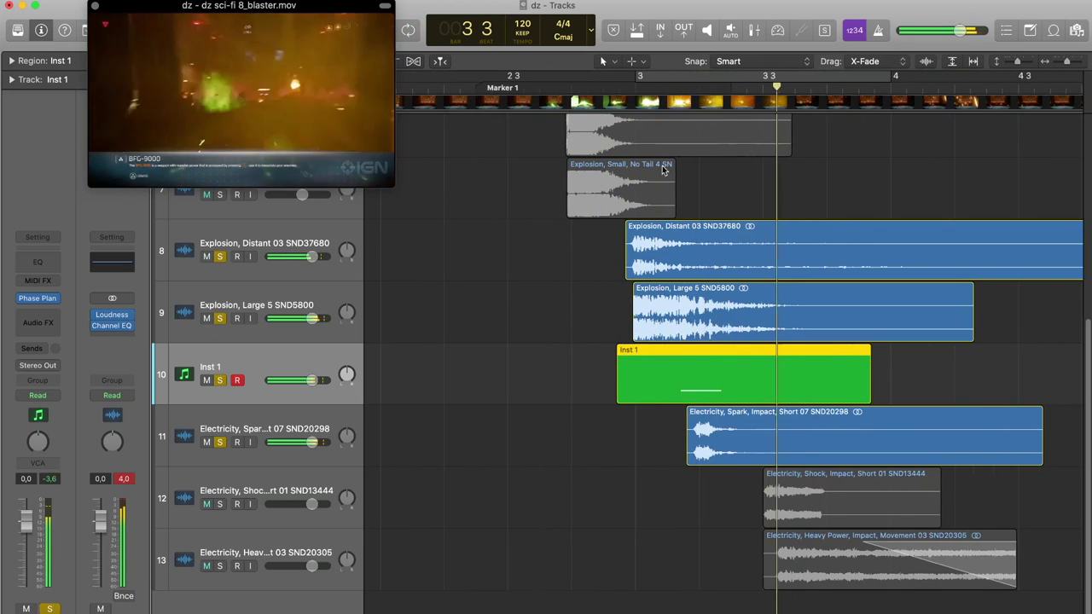
key("space")
Step: Solo the Electricity, Shock track, move its region earlier to just before 3 2, and play it with the other soloed layers
scroll(768, 444, "right", 3)
key("super+Right")
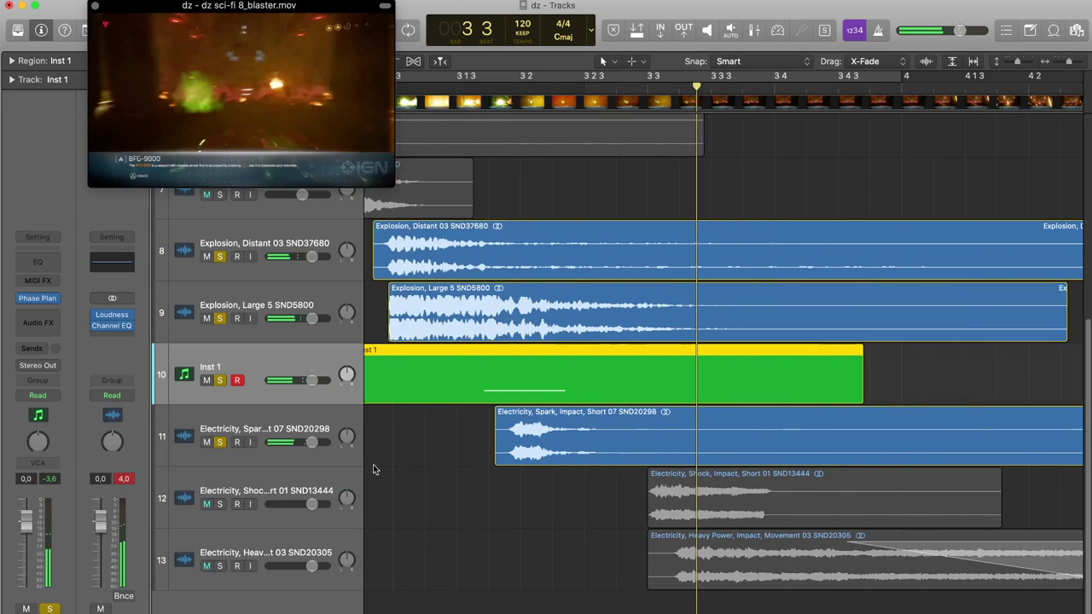
left_click(221, 505)
left_click_drag(663, 500, 525, 500)
key("space")
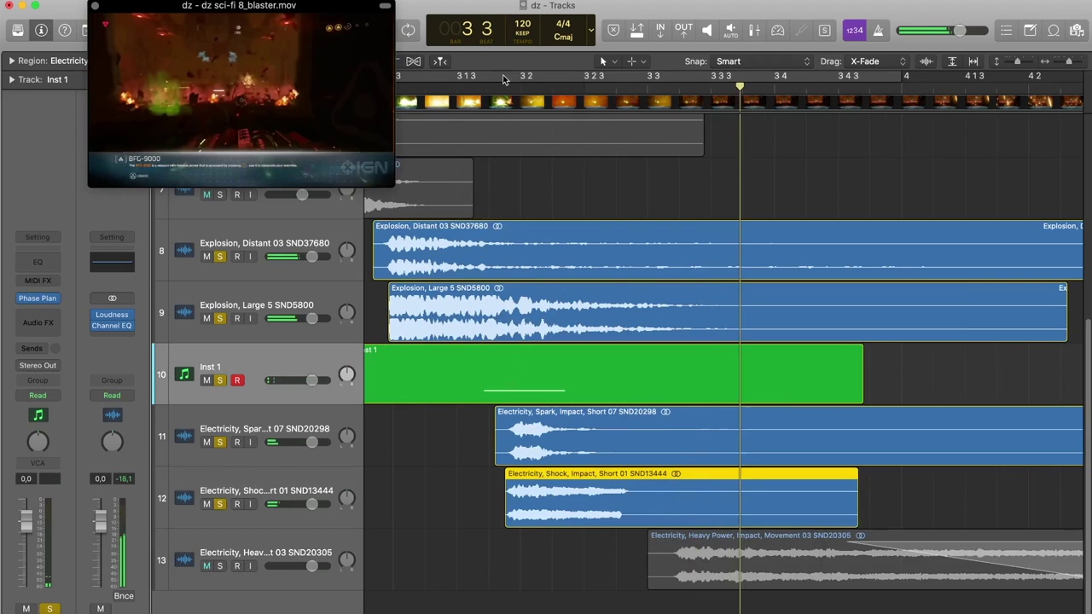
Step: Set the cycle range from just before 3 2 to bar 4 and remove solo from the explosion, Inst 1 and electricity tracks
left_click_drag(503, 75, 904, 75)
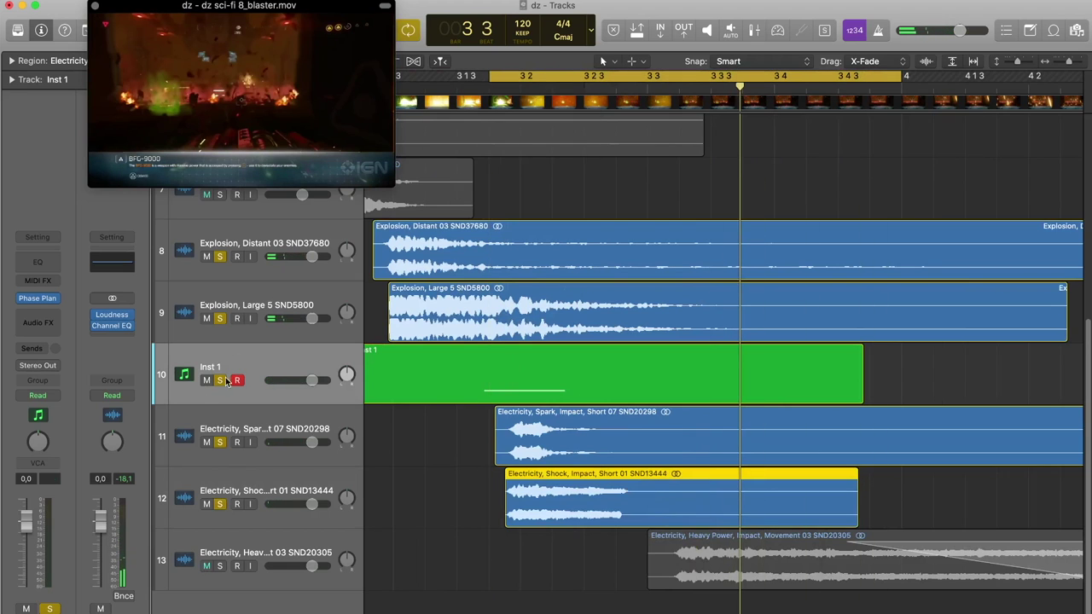
left_click_drag(226, 380, 220, 512)
left_click(221, 310)
left_click(229, 375, "shift")
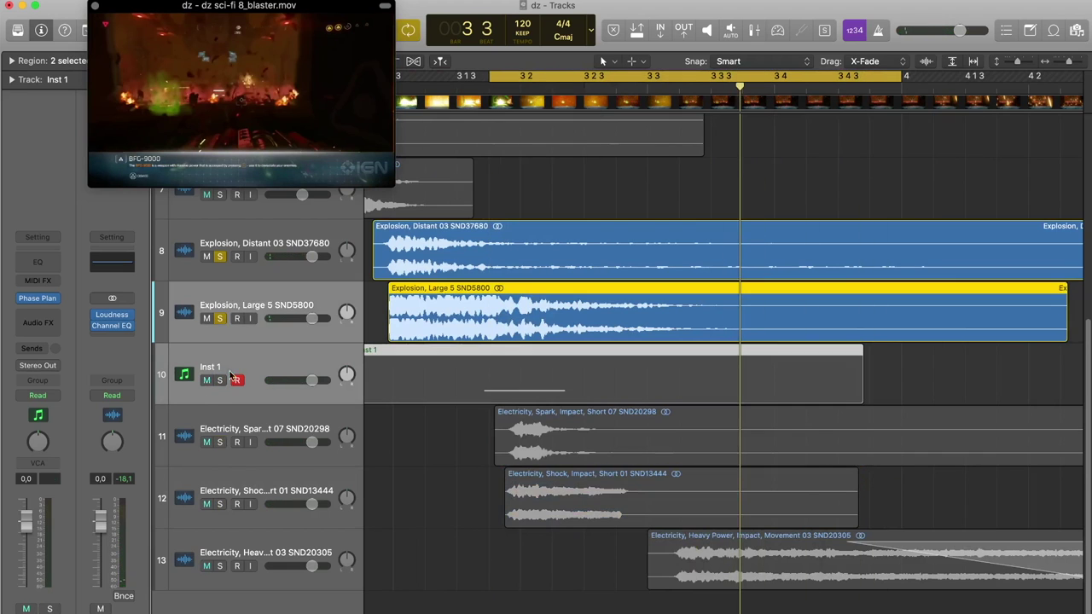
left_click(220, 318)
left_click(229, 439)
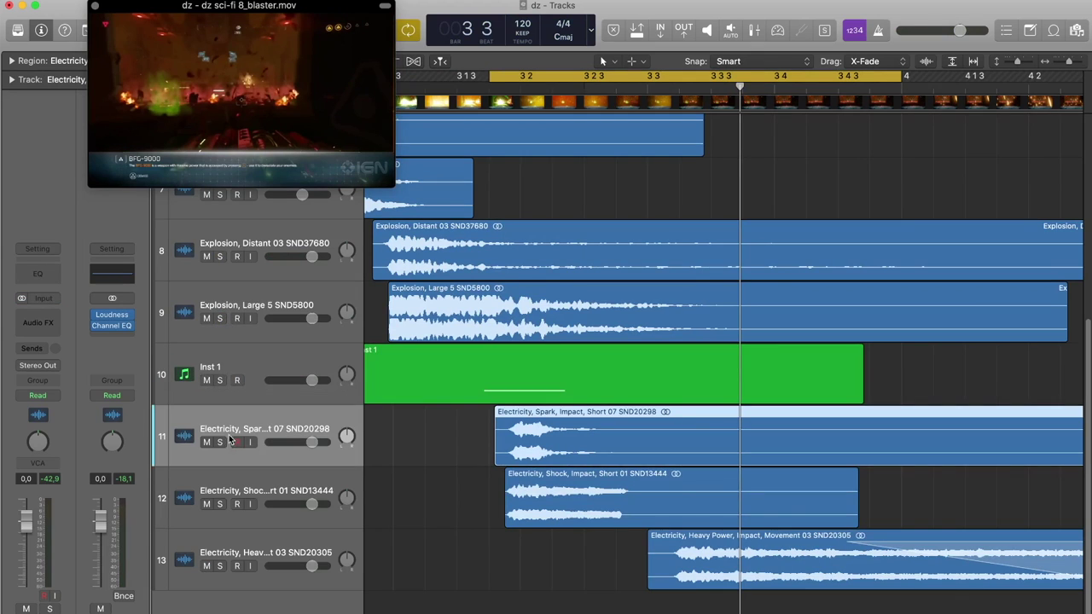
Step: Solo only Electricity, Spark and Electricity, Shock, play them, and extend the cycle start back to just before 3 1 3
left_click_drag(219, 442, 220, 505)
key("space")
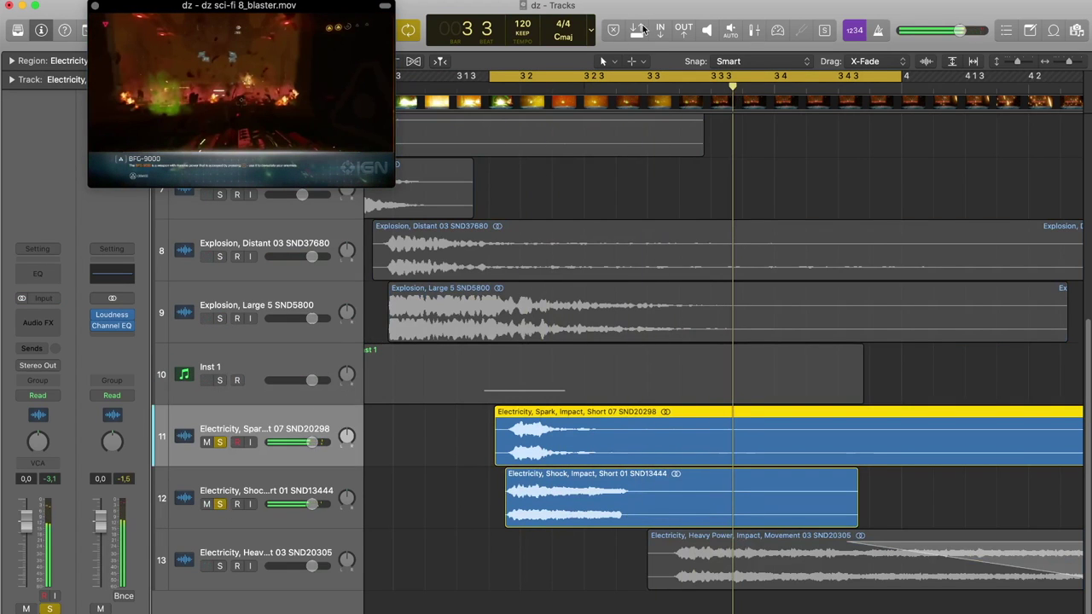
left_click_drag(492, 75, 438, 75)
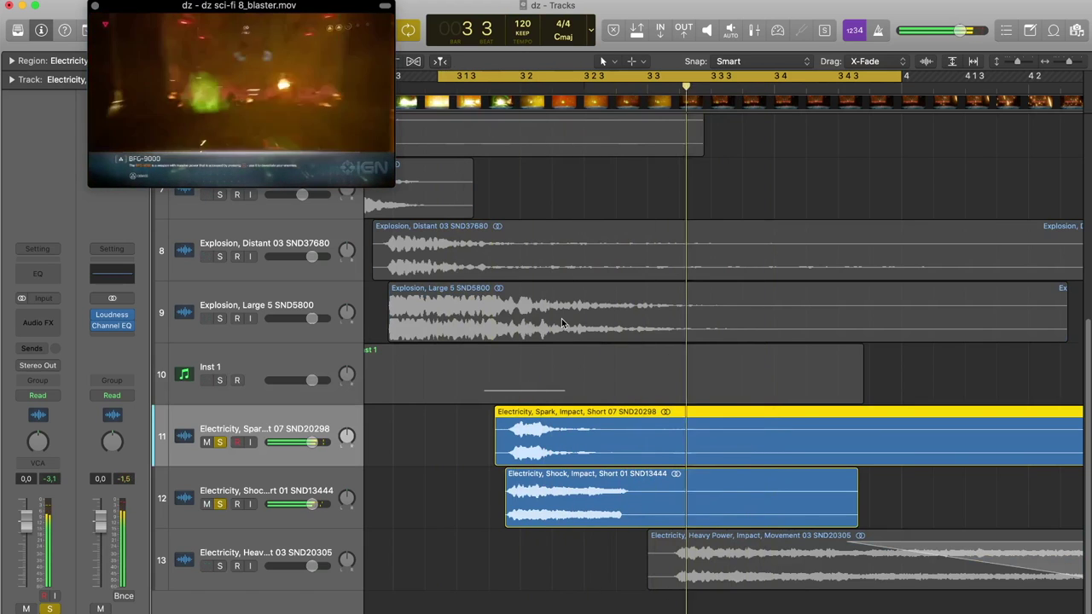
Step: Solo Electricity, Heavy Power, move its region earlier to just ahead of the Spark region, and unsolo Spark and Shock
scroll(565, 326, "left", 2)
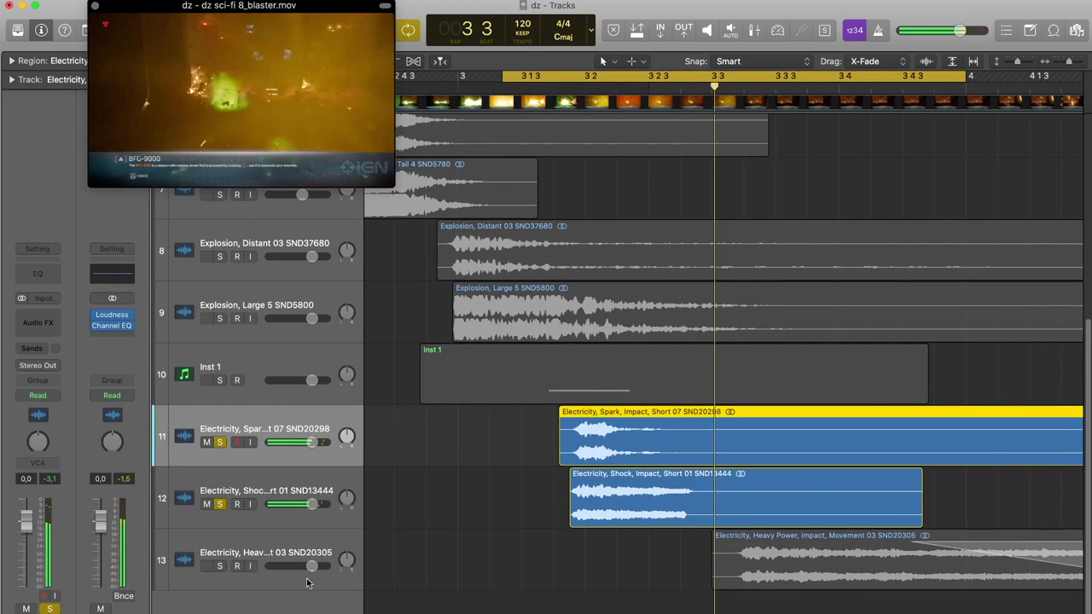
left_click(220, 567)
left_click_drag(733, 576, 559, 576)
left_click_drag(219, 443, 220, 503)
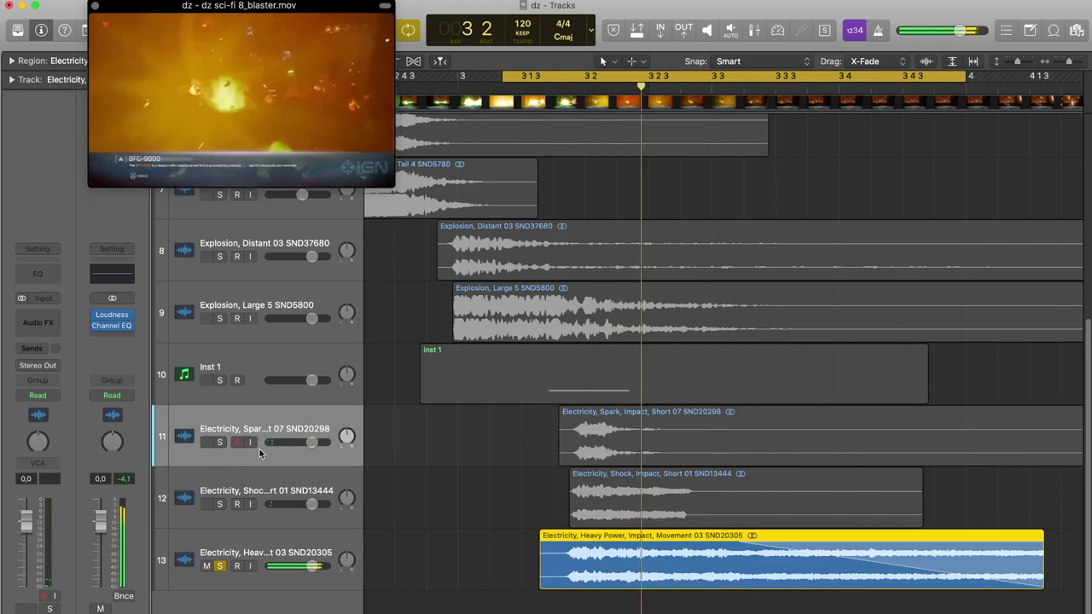
Step: Scrub to the bright explosion flash and move the Electricity, Heavy Power region earlier to start at bar 3
key("space")
key("super+Left")
scroll(563, 324, "right", 1)
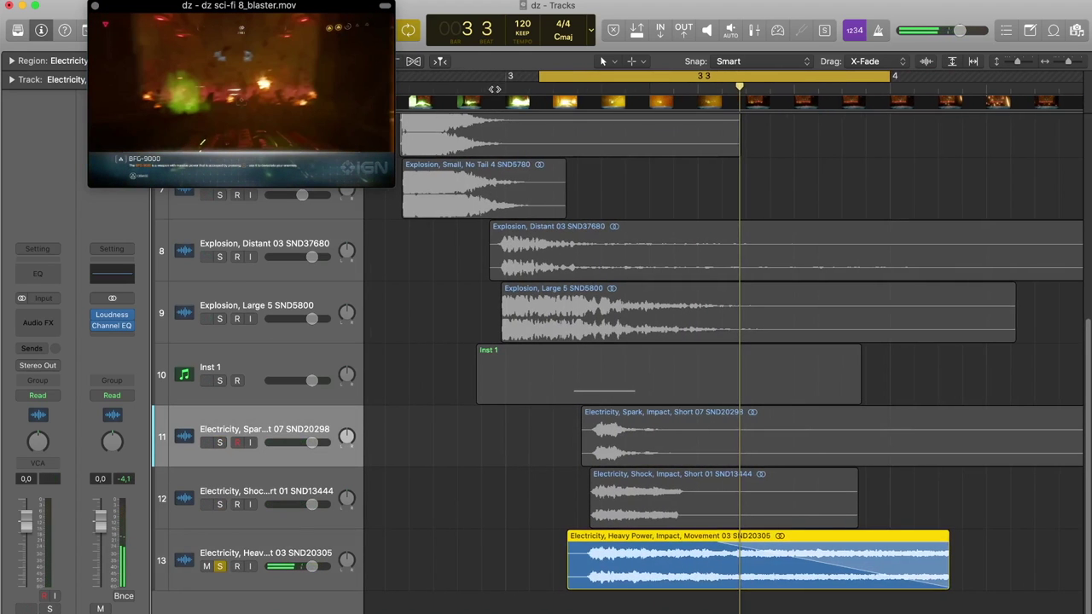
left_click_drag(498, 91, 514, 110)
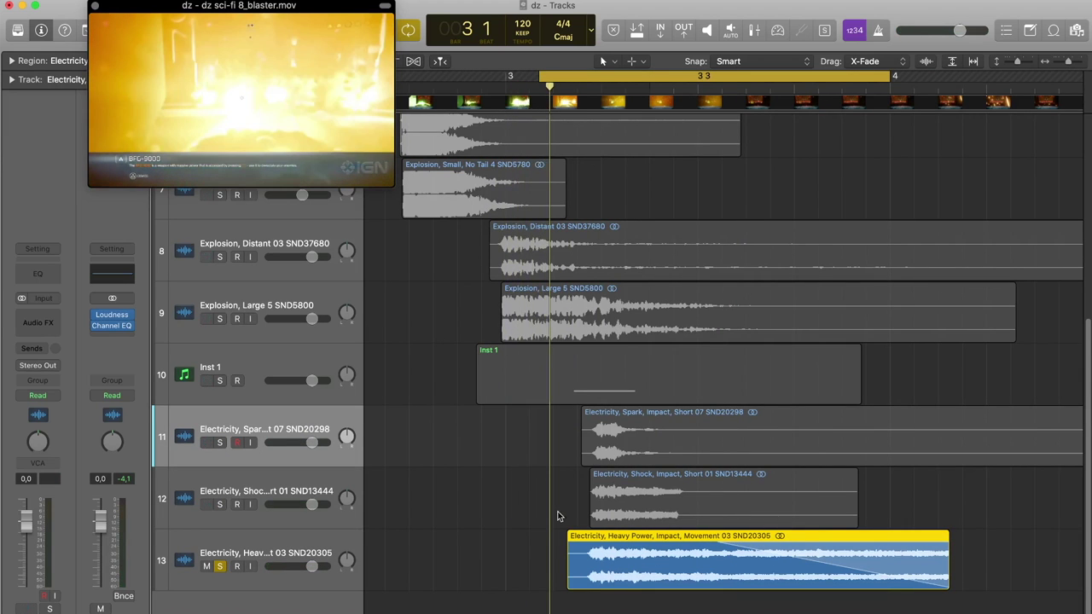
left_click_drag(621, 571, 561, 572)
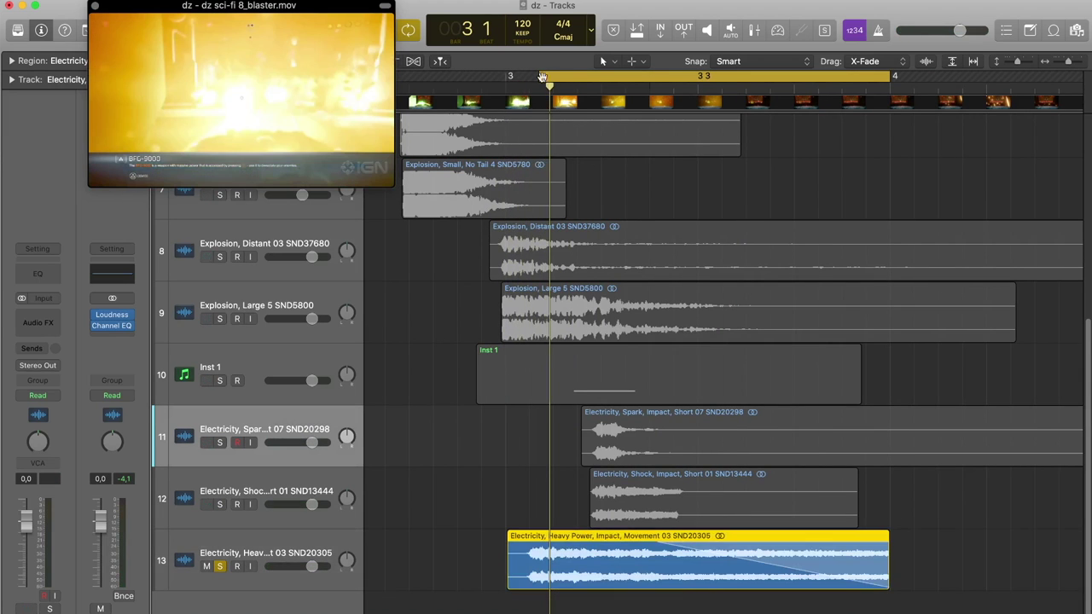
Step: Shift the cycle range and the Electricity, Heavy Power region earlier to start around 2 4, and play the result
left_click_drag(542, 77, 477, 136)
left_click_drag(641, 565, 554, 566)
key("space")
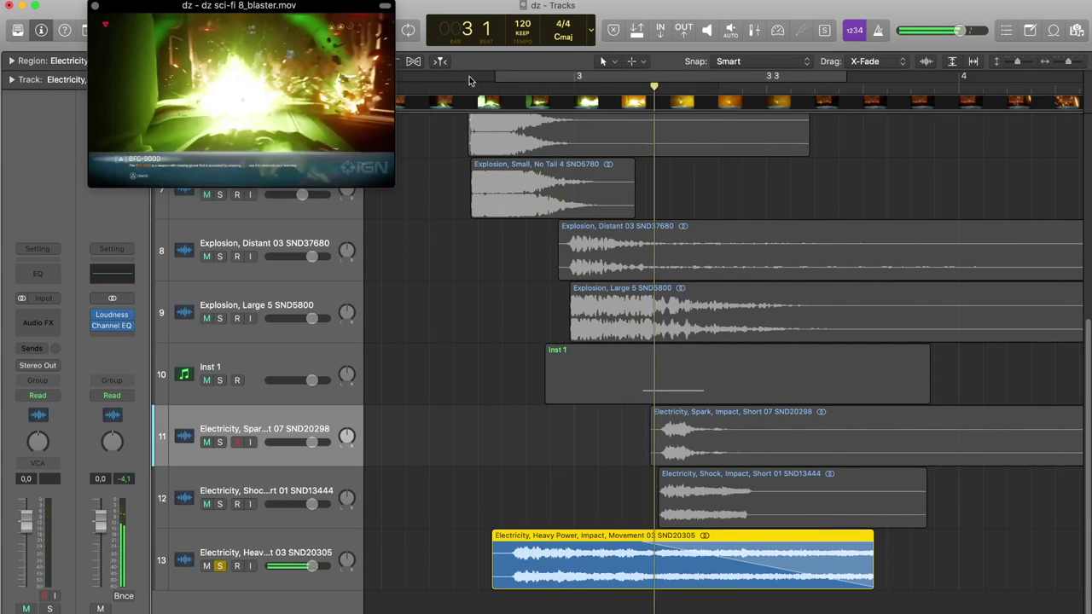
Step: Bend the fade-out of the Electricity, Heavy Power region into a steep falling curve and play it from the explosion flash
left_click(421, 81)
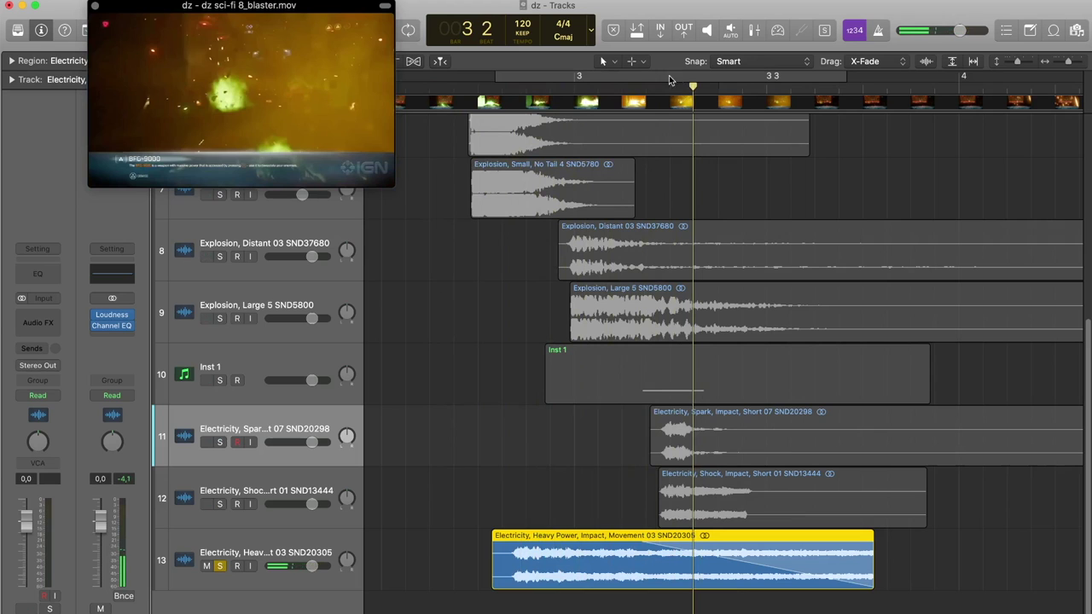
left_click_drag(693, 88, 627, 167)
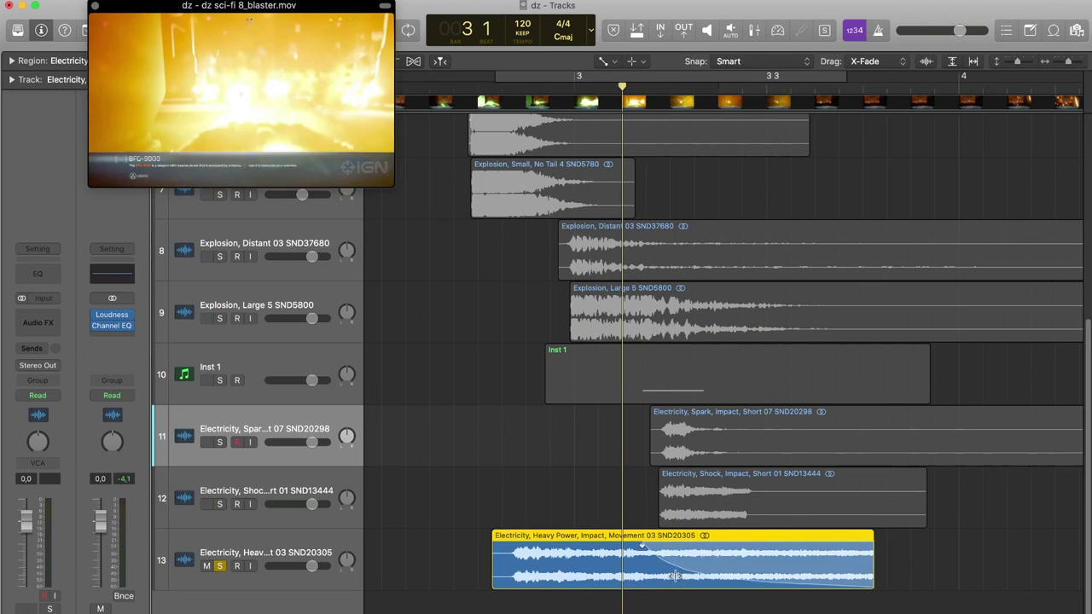
key("space")
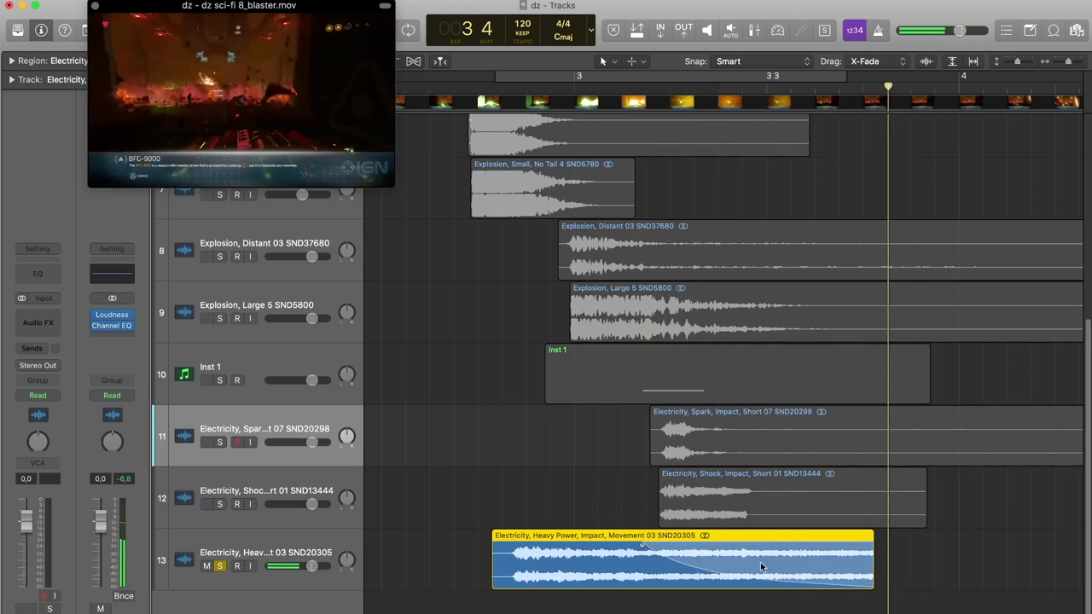
Step: Solo tracks 5 to 13, cycle from just after 2 3 to just past bar 4, and play the layered shot
left_click_drag(1016, 65, 1013, 65)
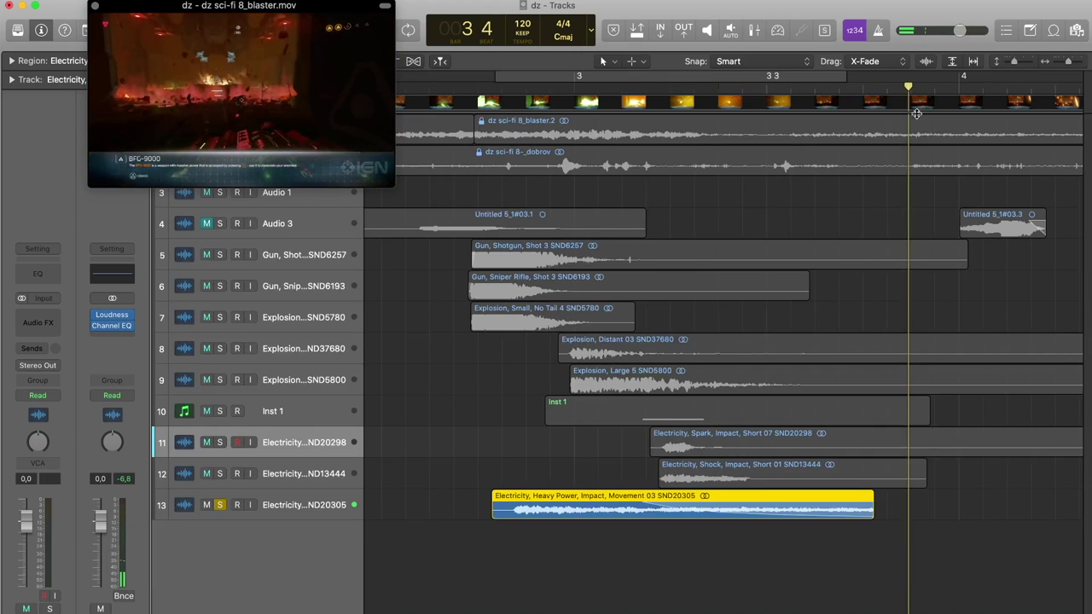
left_click_drag(219, 270, 221, 512)
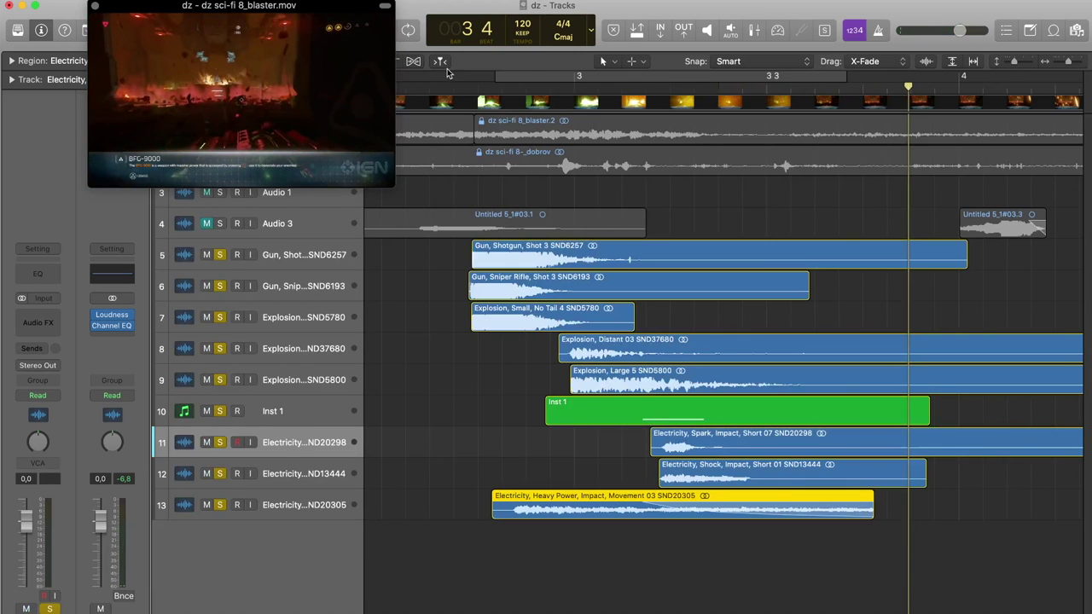
left_click_drag(423, 76, 1071, 79)
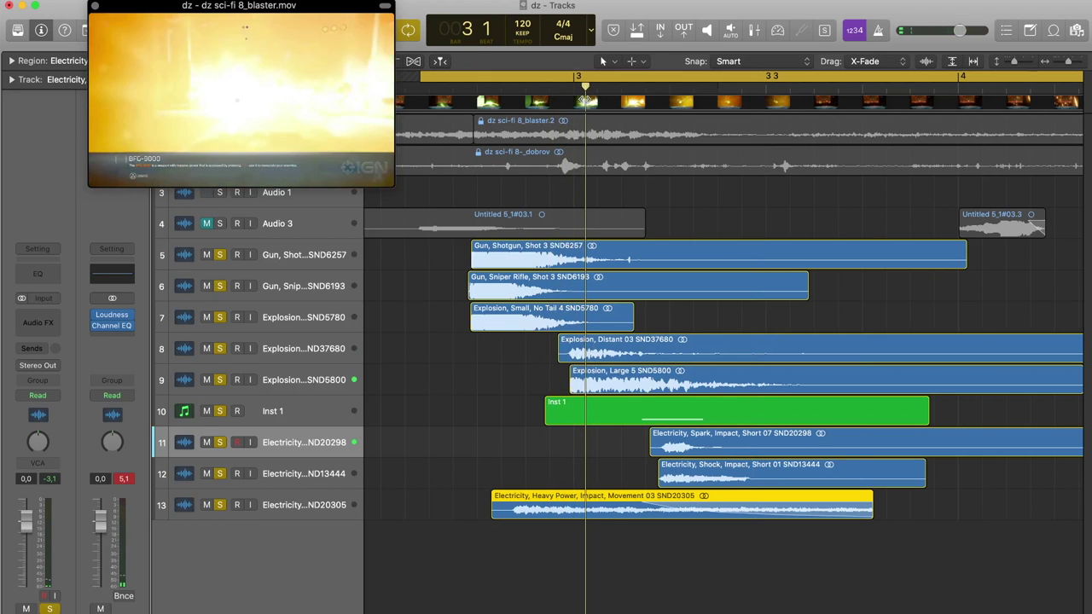
mouse_move(585, 100)
left_mouse_down()
mouse_move(612, 100)
mouse_move(510, 112)
mouse_move(574, 113)
left_mouse_up()
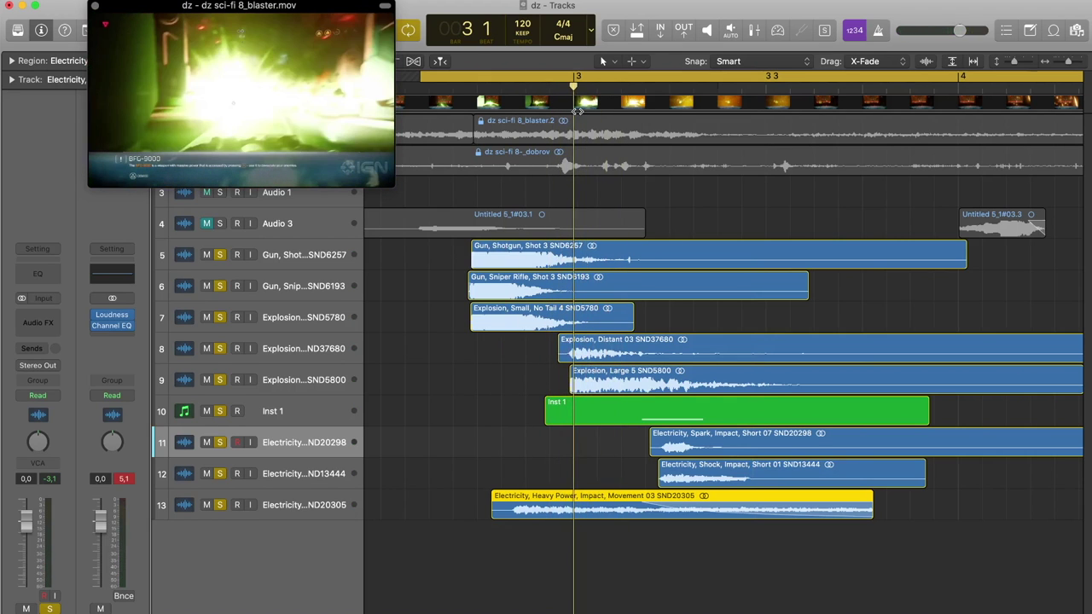
key("space")
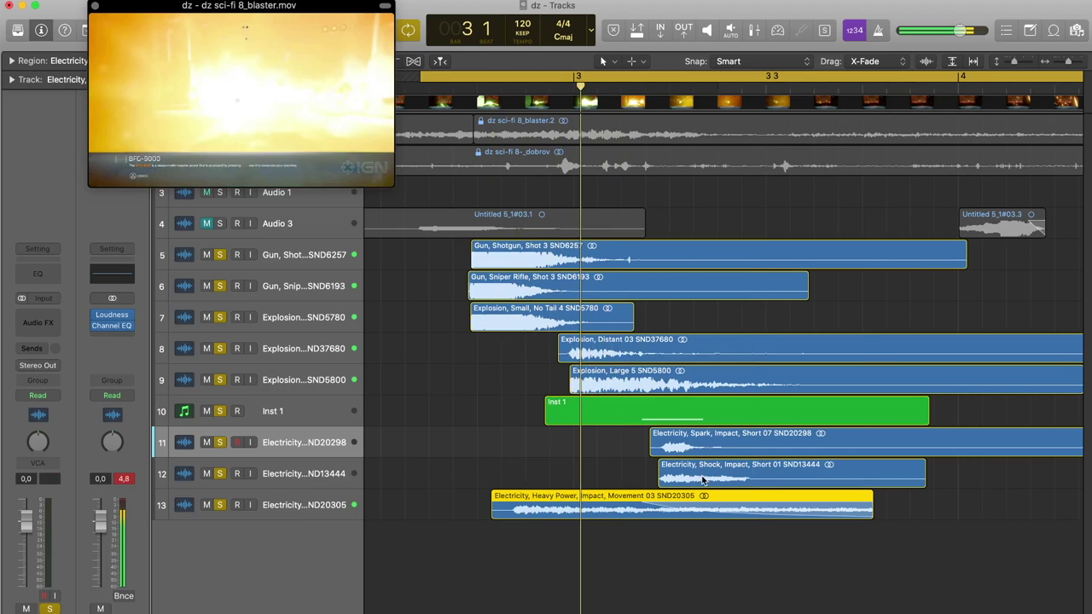
Step: Copy the Electricity, Shock region onto a new track above Electricity, Spark, starting just before bar 3
left_click(316, 469)
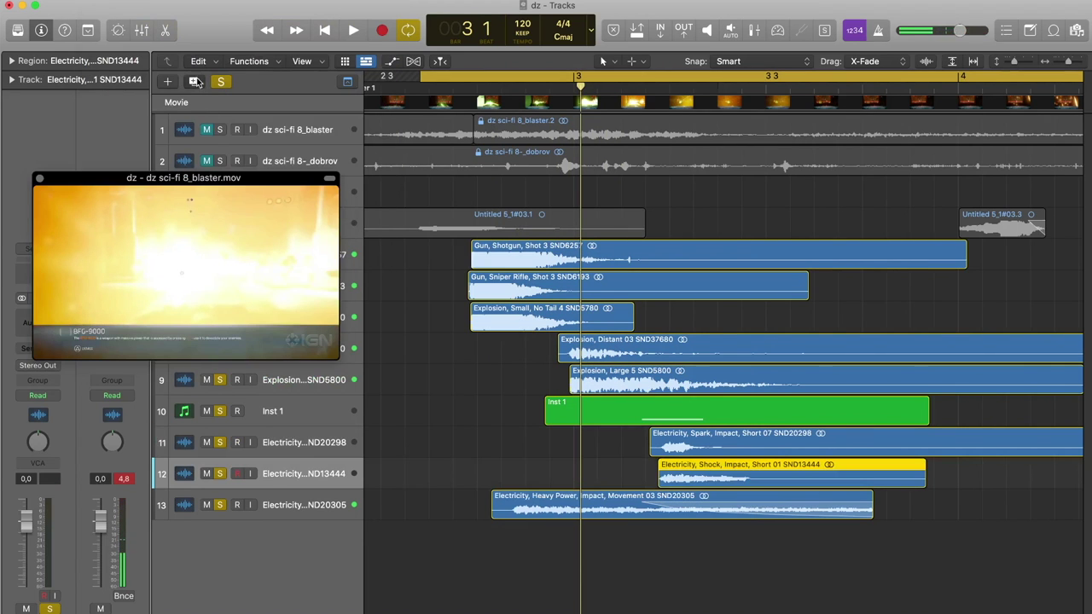
left_click(196, 81)
left_click_drag(722, 478, 633, 509)
left_click_drag(282, 505, 291, 429)
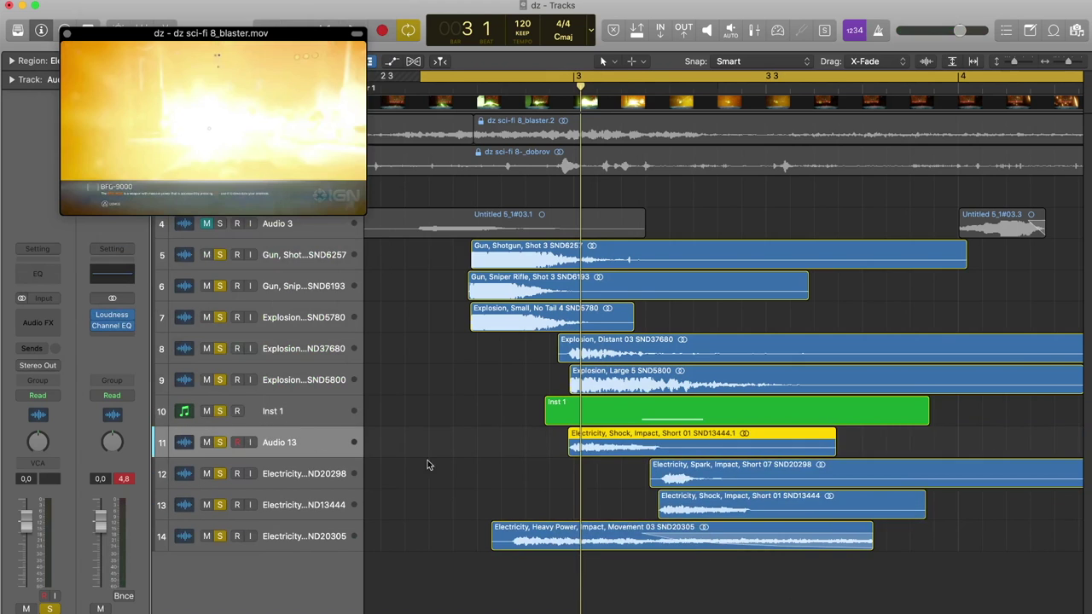
Step: Clear all solos, solo only the copied Electricity, Shock layer on Audio 13, and play it
key("super+Right")
key("super+Right")
key("super+Right")
left_click_drag(195, 129, 212, 203)
left_click_drag(266, 182, 320, 219)
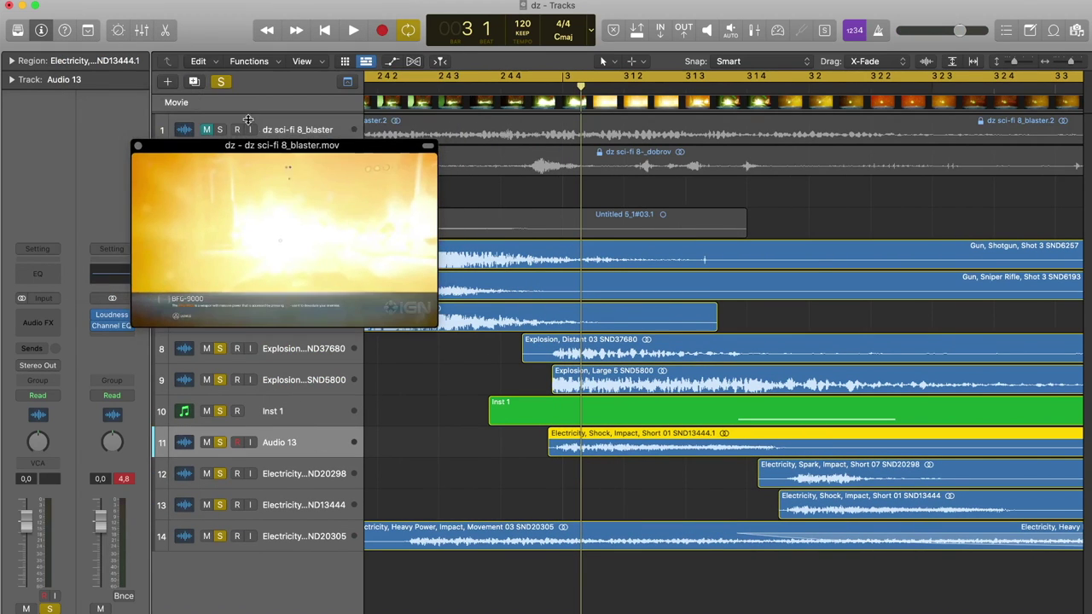
left_click(221, 82)
left_click(221, 443)
key("super+Left")
key("super+Left")
key("super+Left")
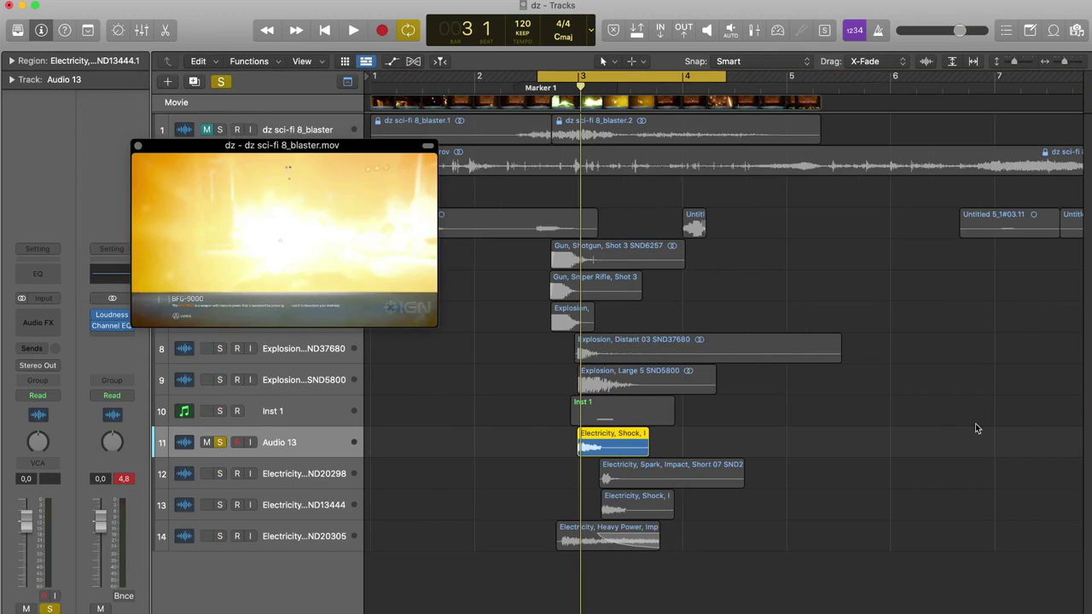
key("space")
Step: Stop playback and insert the u-he Uhbik-G effect on the Audio 13 track
key("super+Right")
key("super+Right")
key("super+Right")
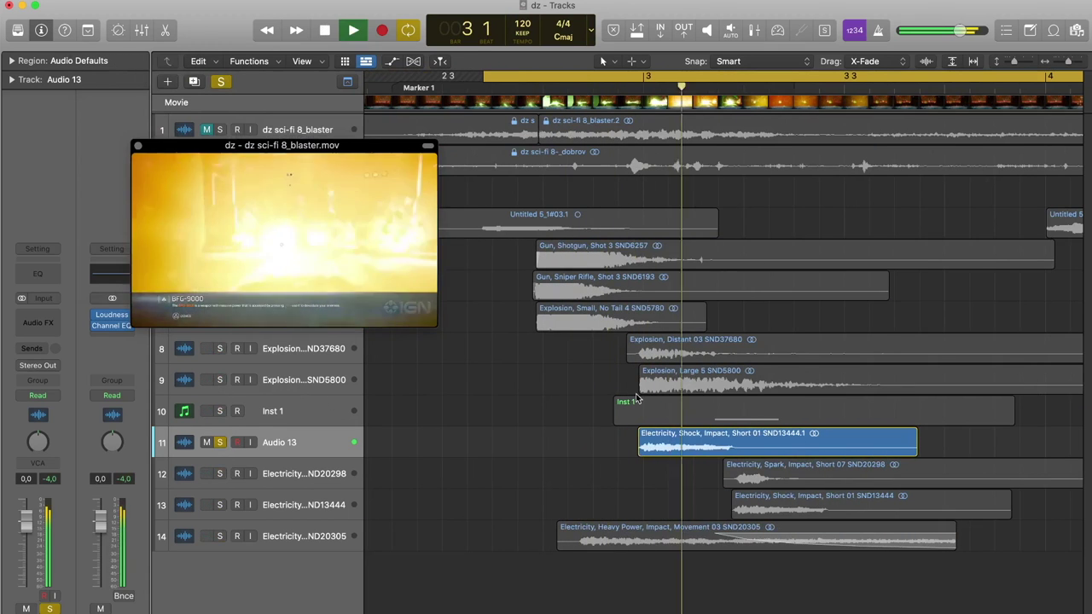
key("space")
left_click_drag(273, 145, 309, 50)
left_click(35, 317)
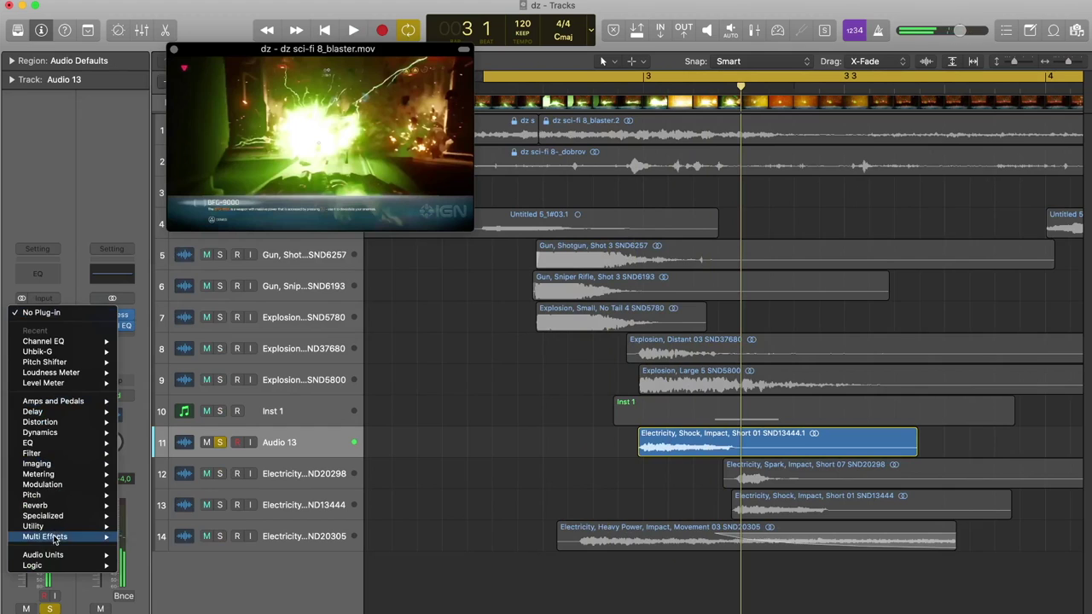
mouse_move(70, 559)
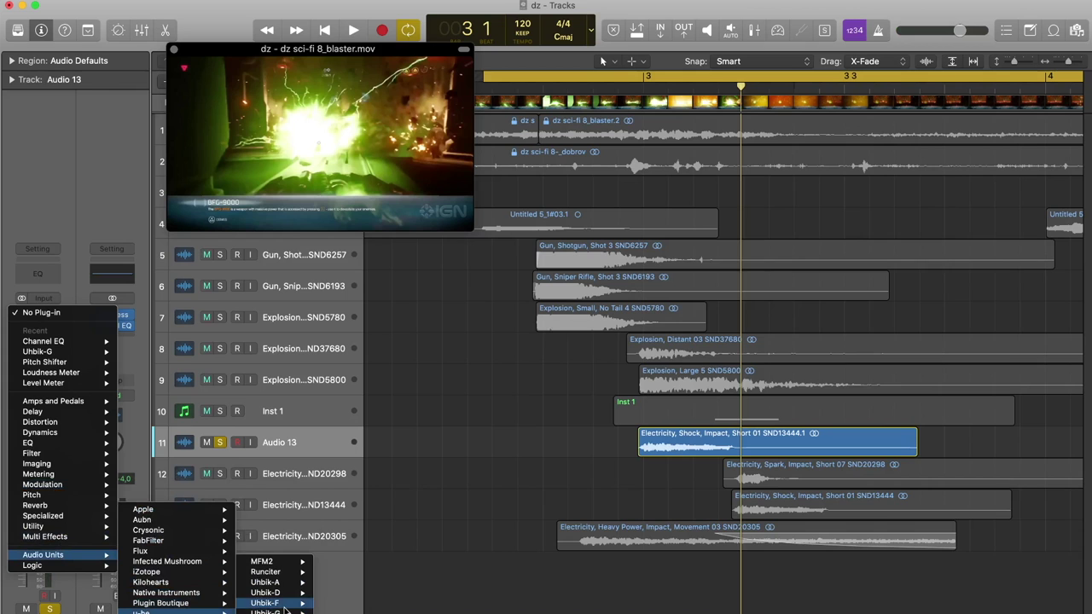
left_click(340, 611)
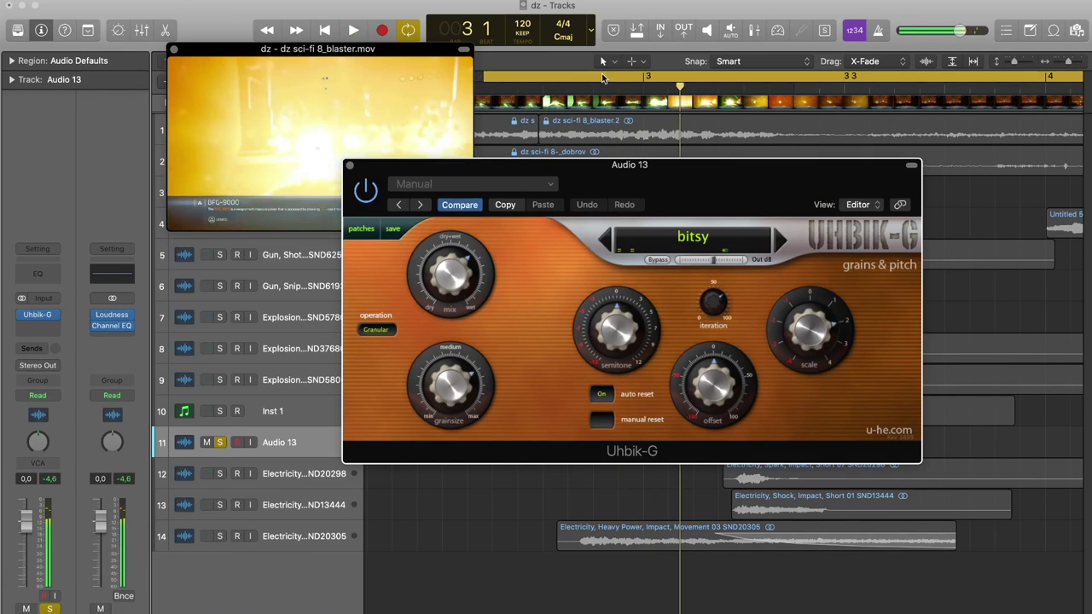
Step: Shorten the cycle range to run from just before bar 3 to just before bar 4, and play the processed layer
left_click_drag(600, 72, 1011, 72)
left_click_drag(709, 193, 709, 293)
key("space")
Step: Audition the Uhbik-G presets from blurry vision onward, choose crumble, close the plug-in window and play the result
left_click(779, 343)
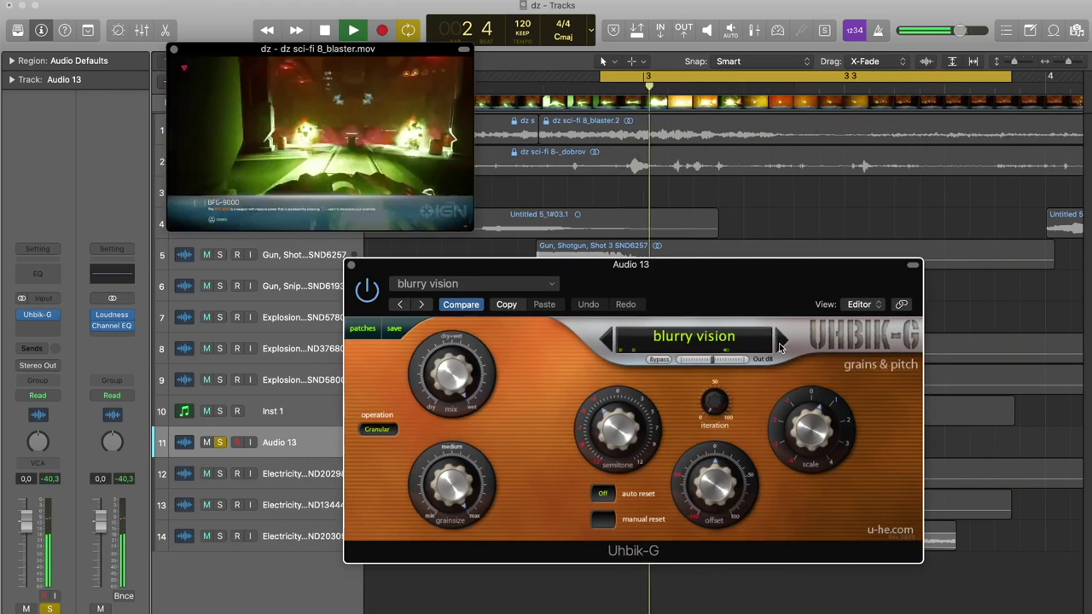
left_click(779, 343)
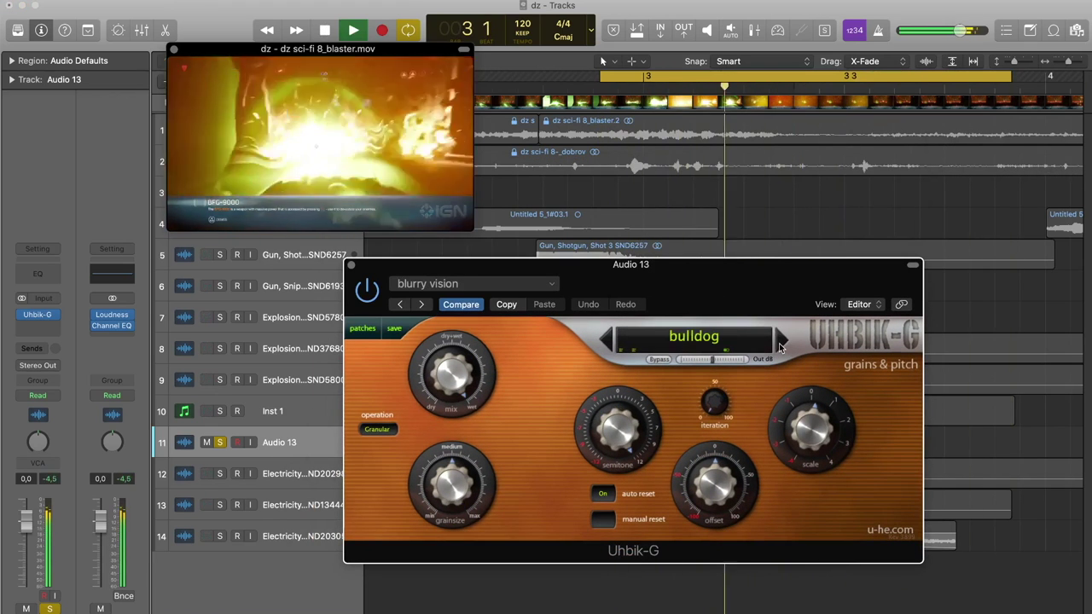
left_click(779, 343)
left_click(779, 343)
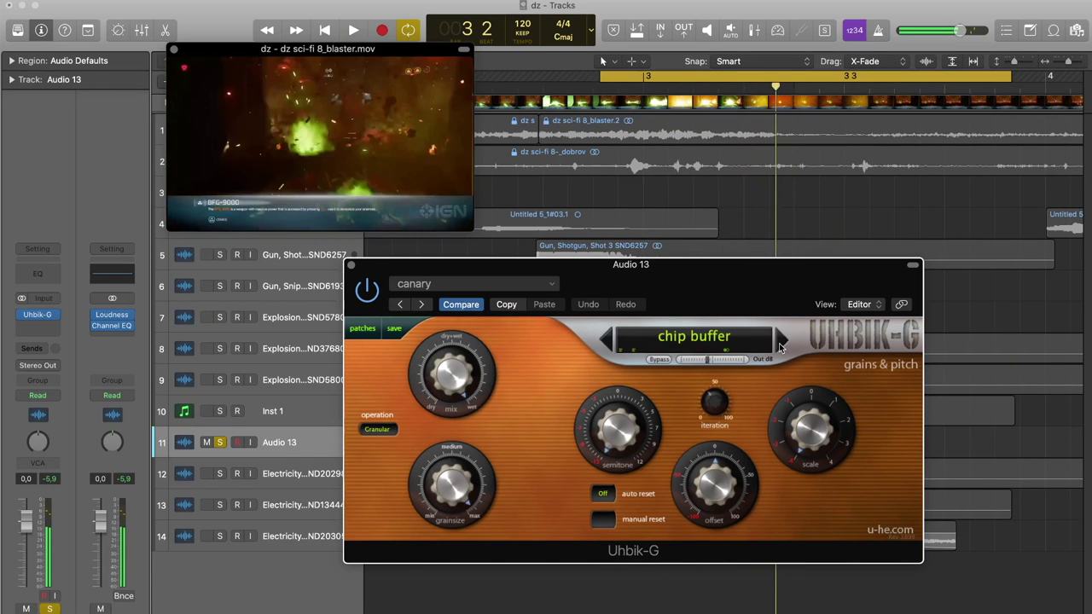
left_click(780, 343)
key("space")
key("space")
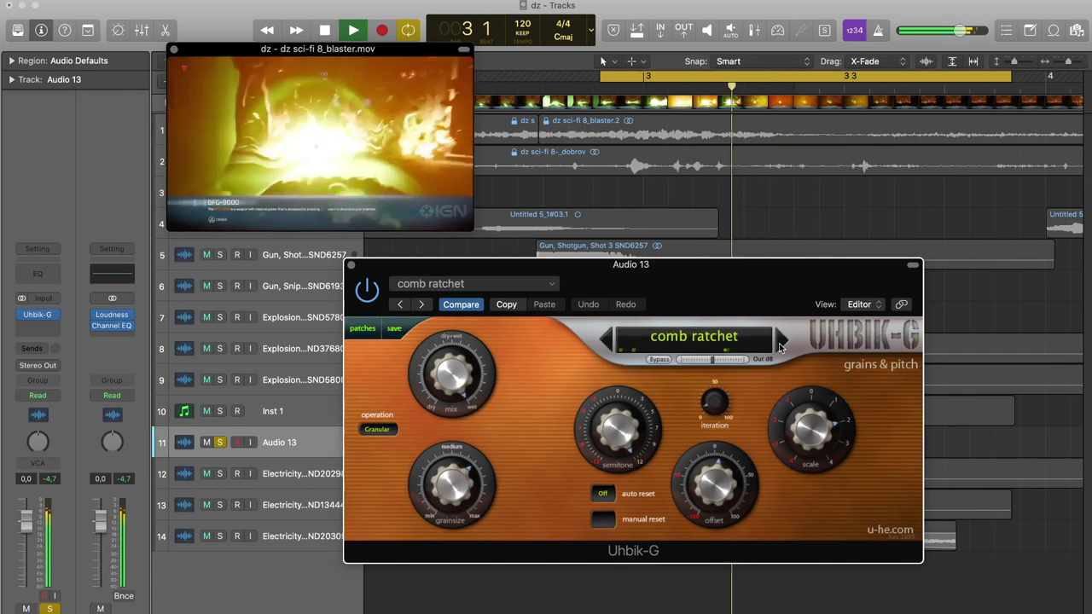
left_click(779, 343)
key("space")
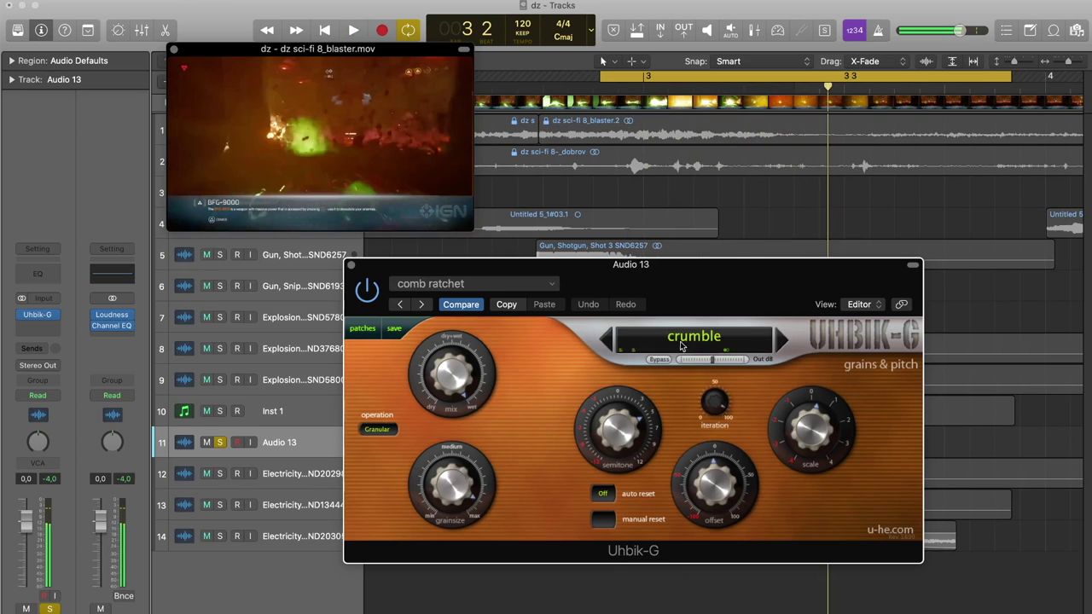
left_click(350, 265)
key("space")
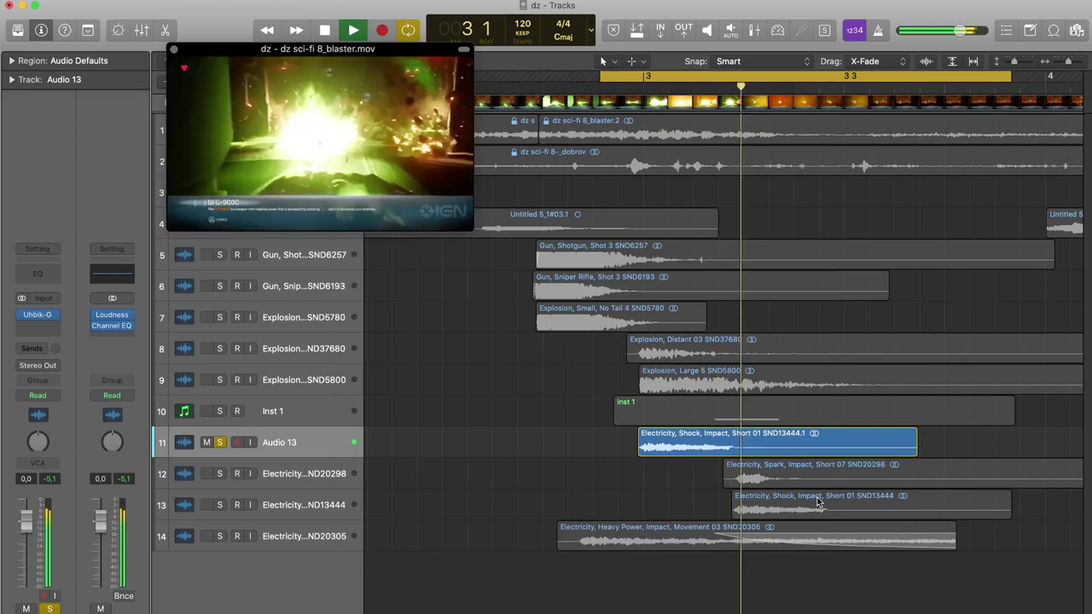
Step: Play tracks 8 to 12 soloed together, and clear all solos after listening
left_click_drag(221, 352, 217, 463)
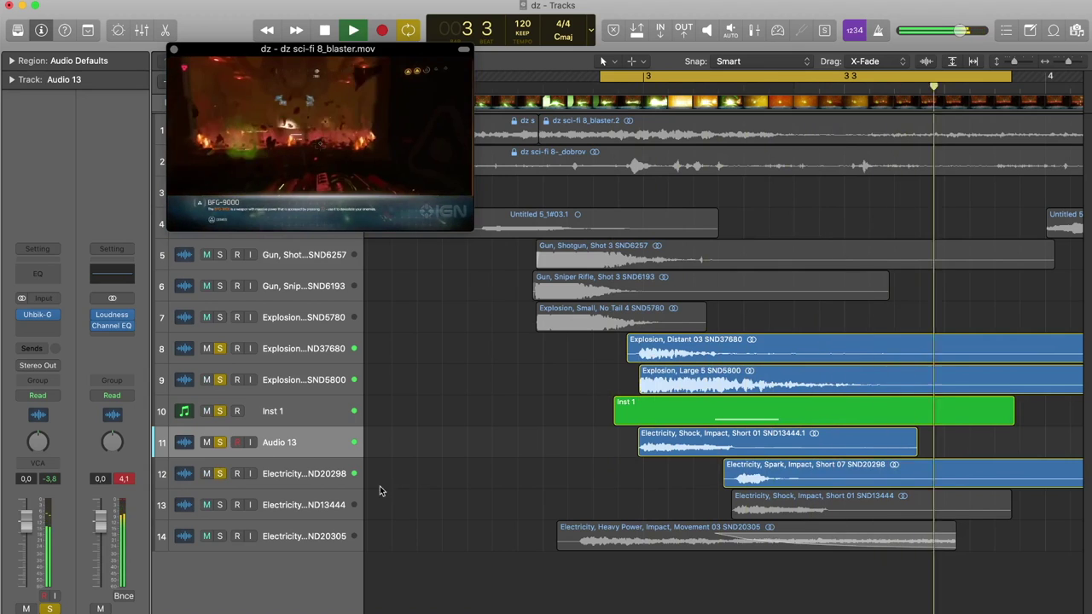
left_click_drag(231, 125, 227, 212)
left_click(221, 81)
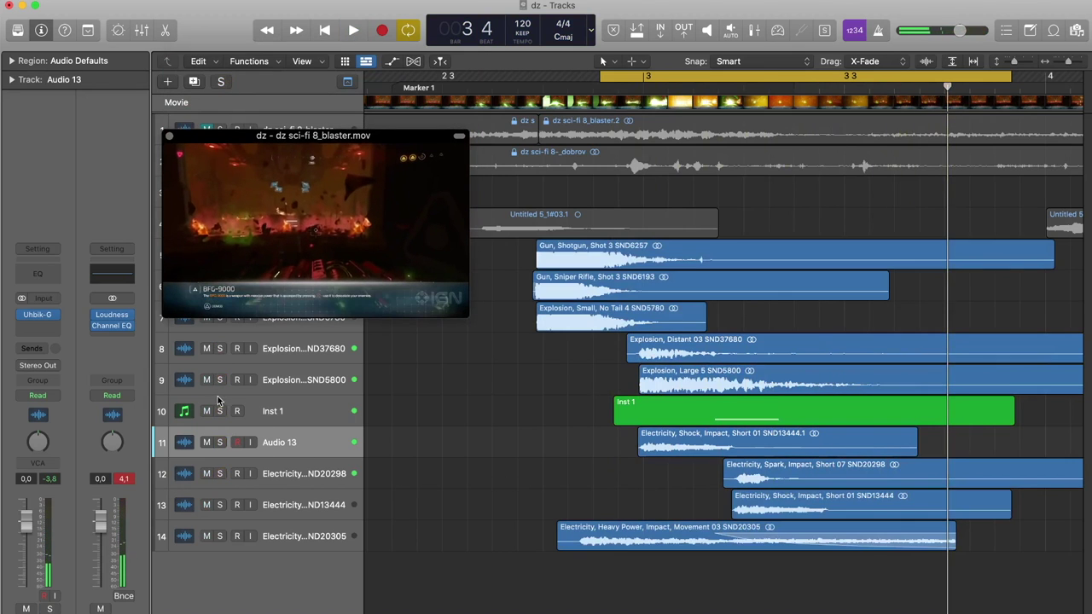
Step: Solo and select the Electricity, Spark track, play it, and set its volume to -0.3 dB
left_click(219, 473)
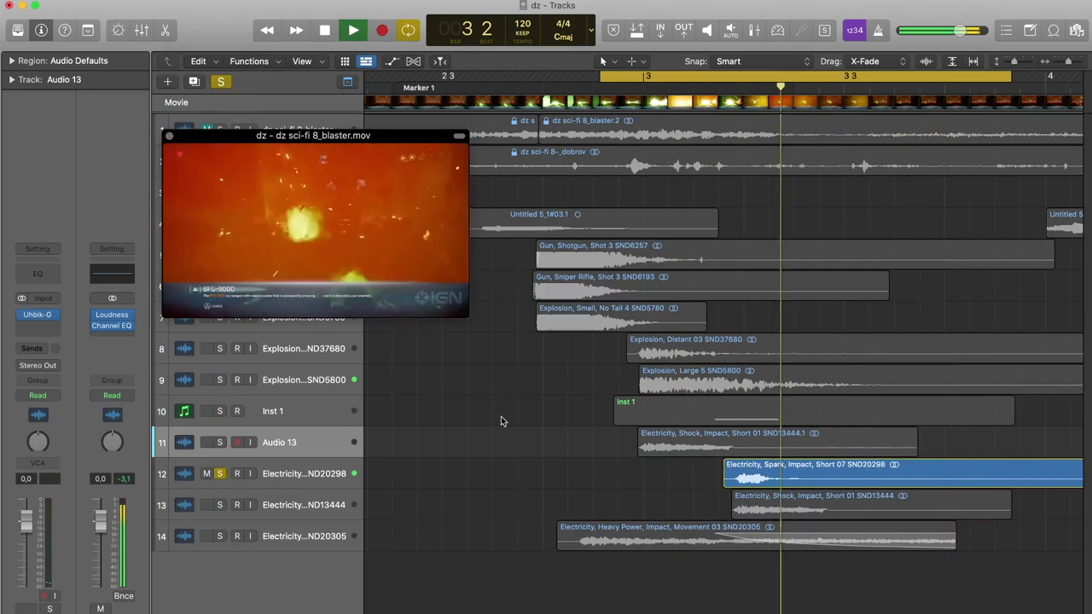
left_click_drag(316, 135, 322, 16)
left_click(305, 476)
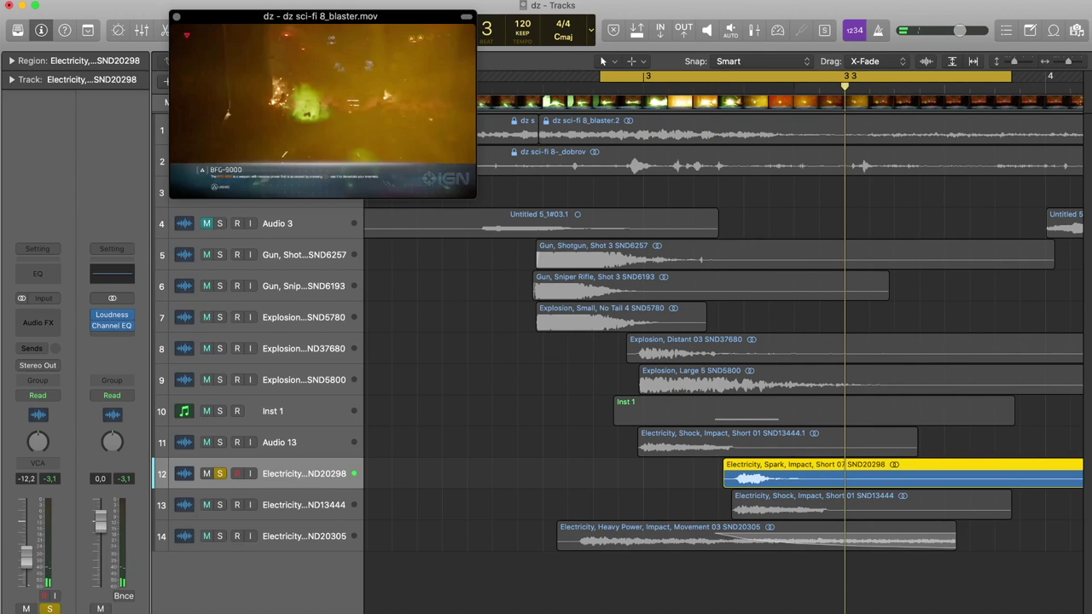
left_click_drag(27, 550, 26, 540)
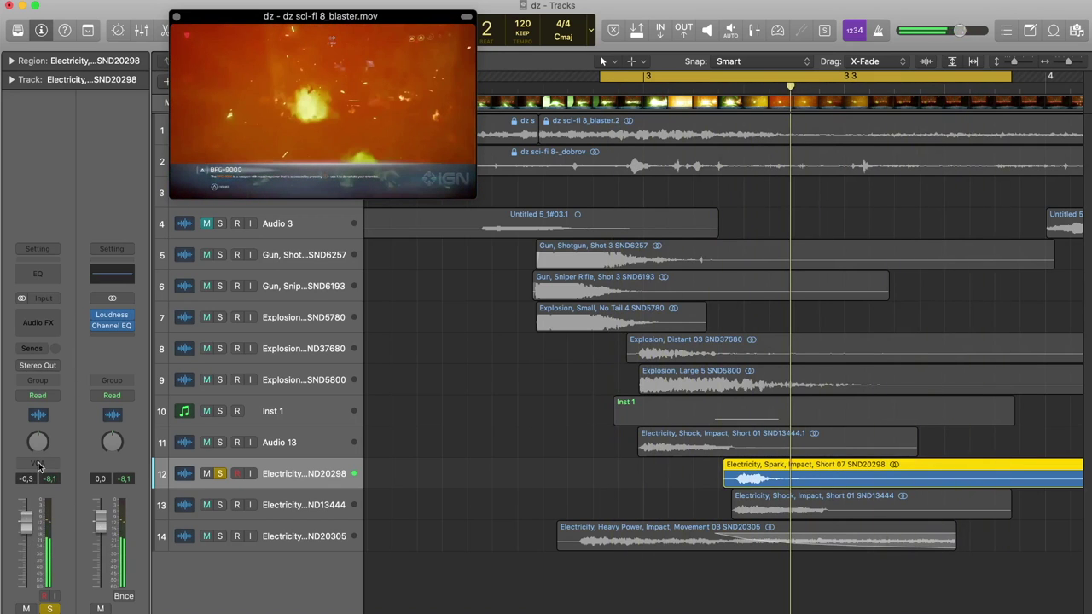
Step: Insert Pitch Shifter on the Electricity, Spark track with -3 semitones and 80 % mix
left_click(49, 325)
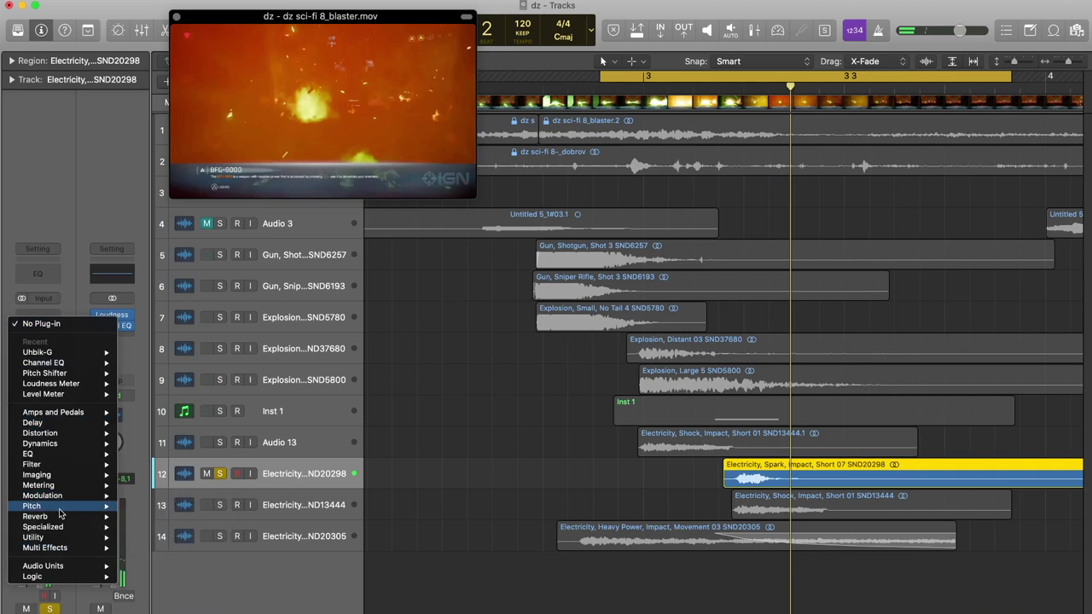
mouse_move(61, 512)
left_click(201, 518)
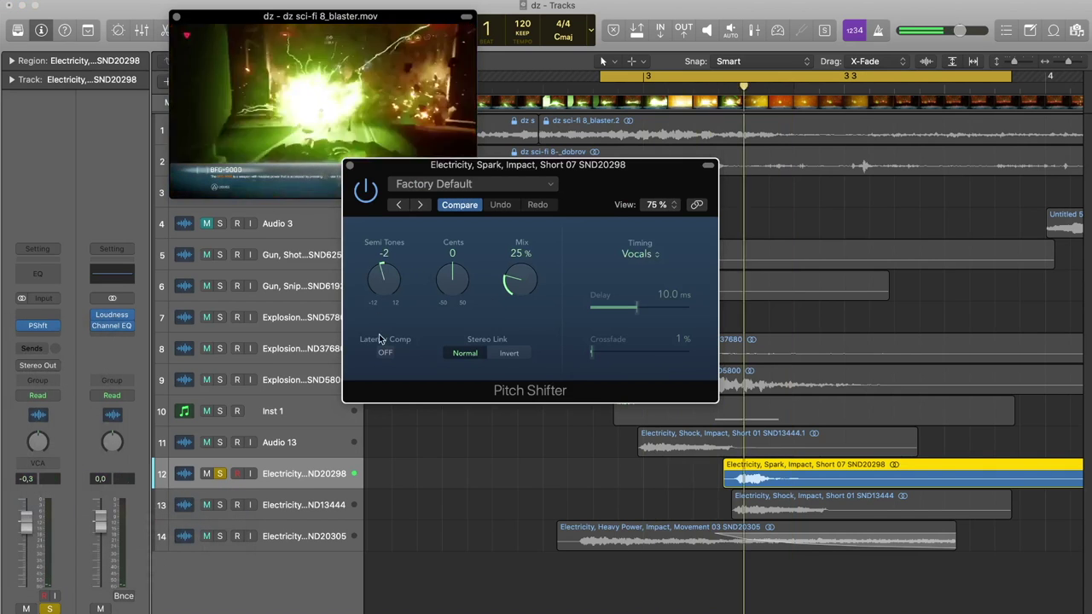
left_click_drag(380, 338, 384, 345)
left_click_drag(520, 280, 514, 304)
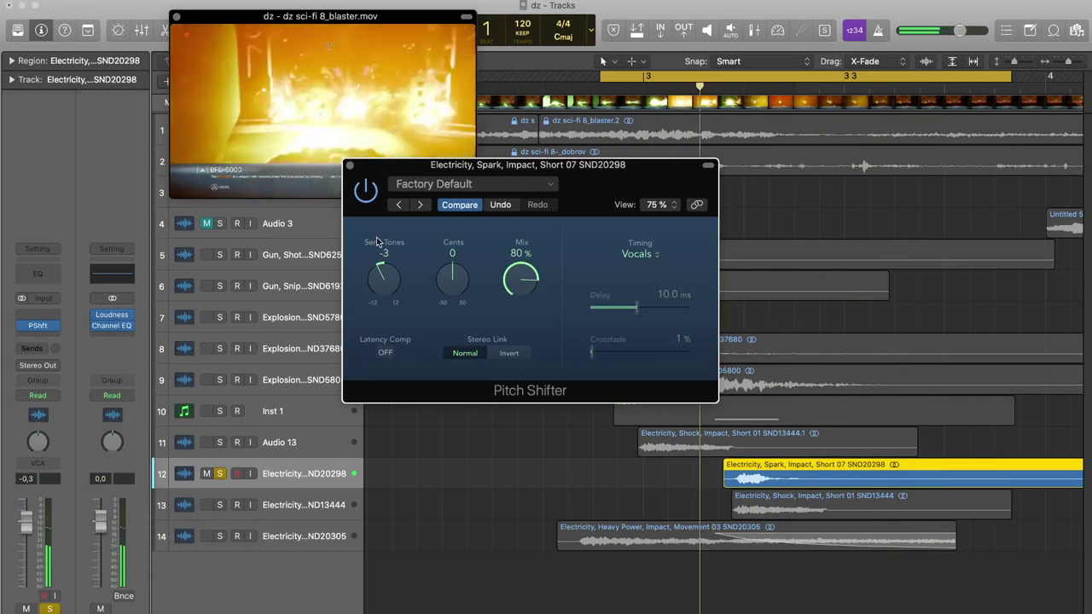
left_click(350, 166)
Step: Scrub around the green flash just before 3 2, fine-tune the Electricity, Spark region's start to match it, and play
key("super+Right")
key("super+Right")
key("super+Right")
key("super+Right")
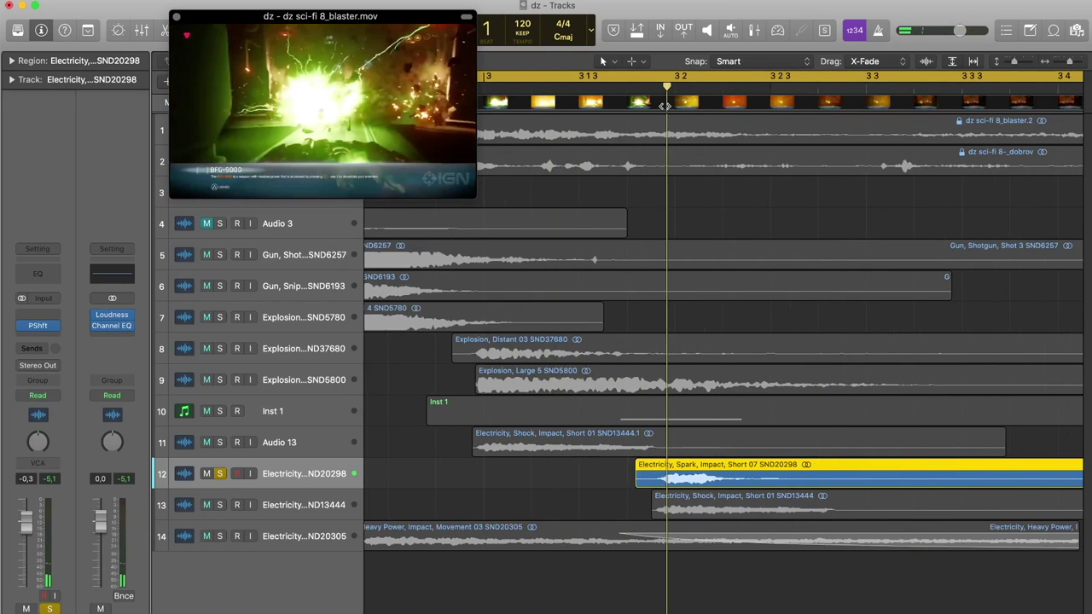
left_click_drag(663, 106, 620, 109)
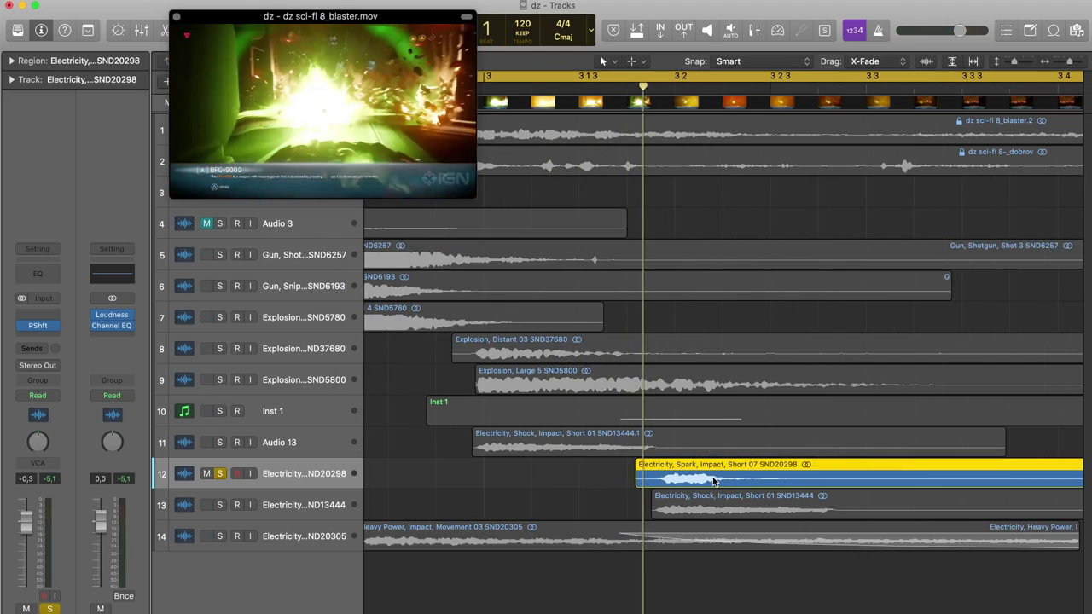
left_click_drag(715, 482, 699, 483)
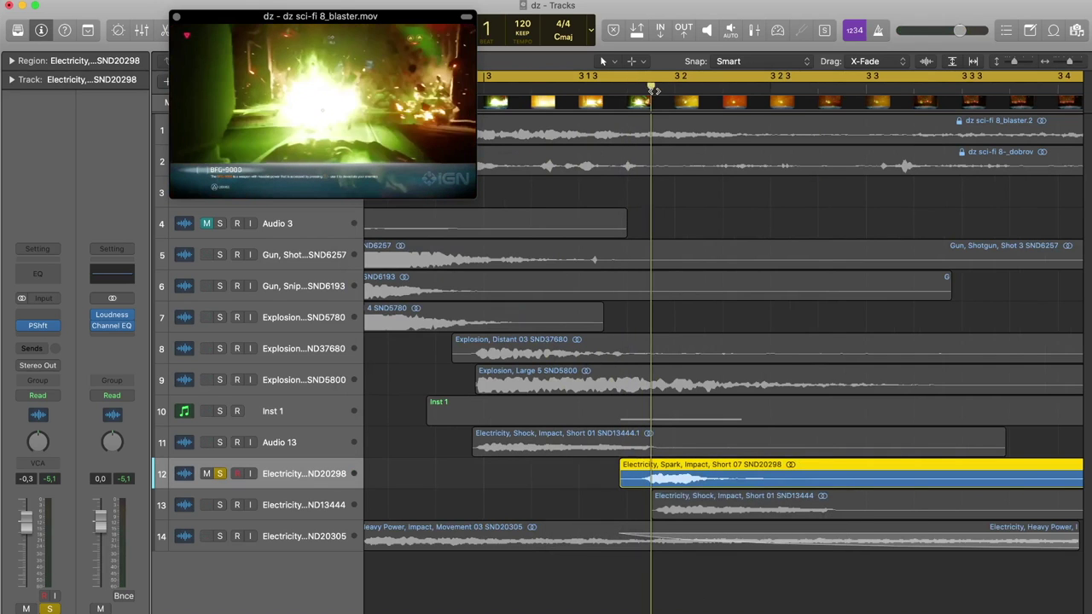
mouse_move(654, 90)
left_mouse_down()
mouse_move(700, 90)
mouse_move(668, 92)
left_mouse_up()
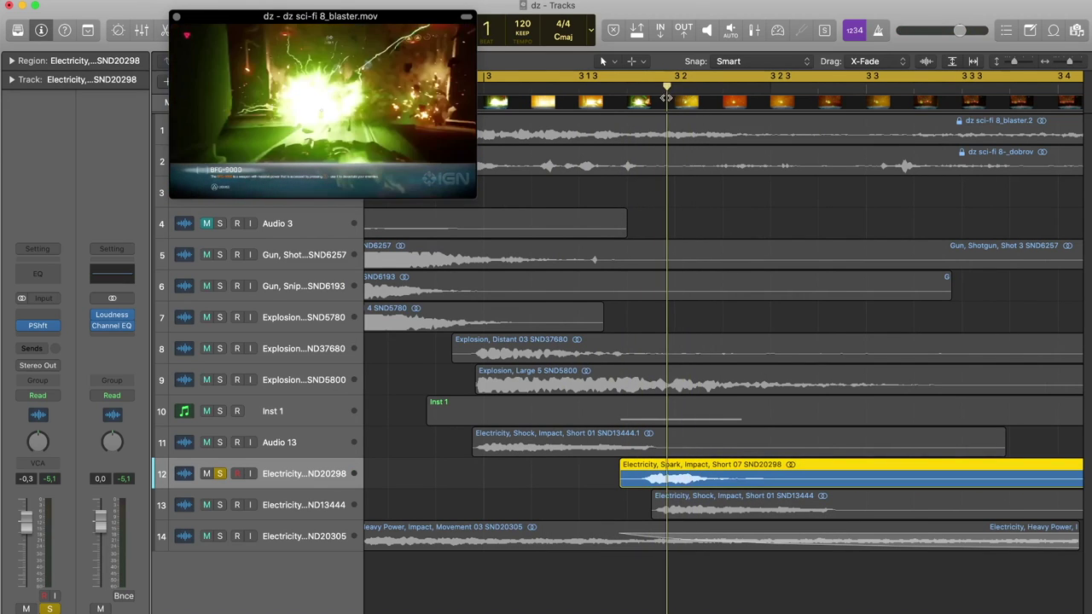
left_click_drag(698, 478, 713, 482)
key("space")
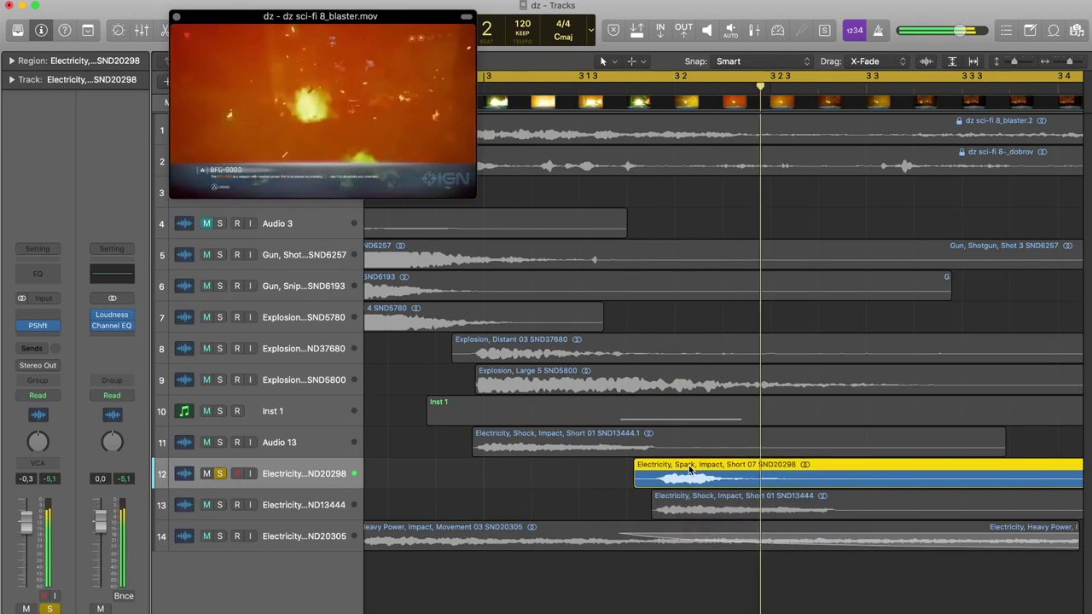
Step: Solo and select the Electricity, Shock track 13 alongside the Spark track, listen to both together, and clear all solos
left_click(220, 507)
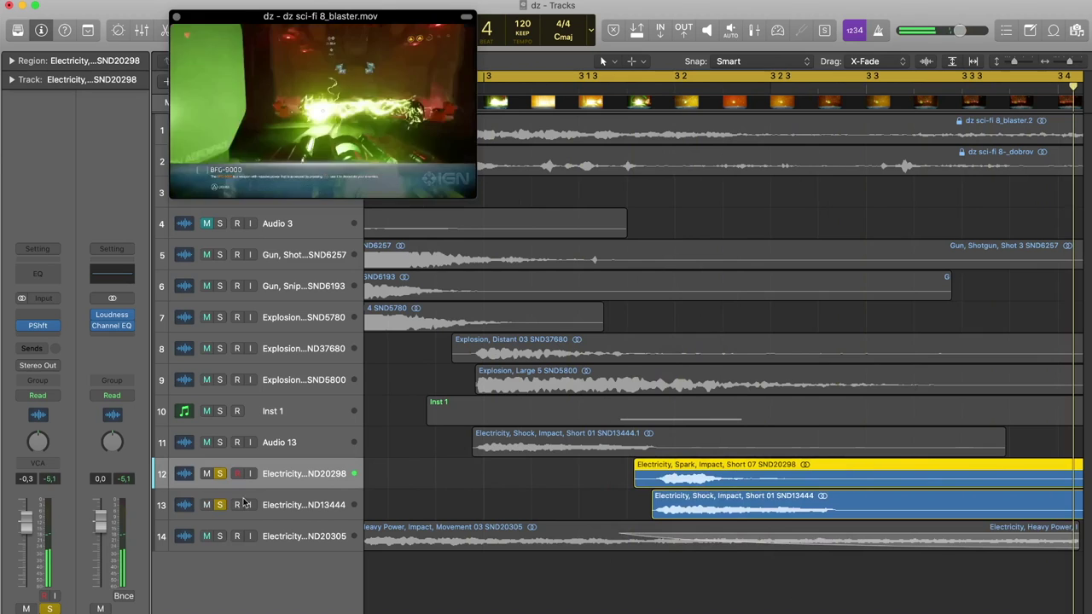
left_click(333, 501)
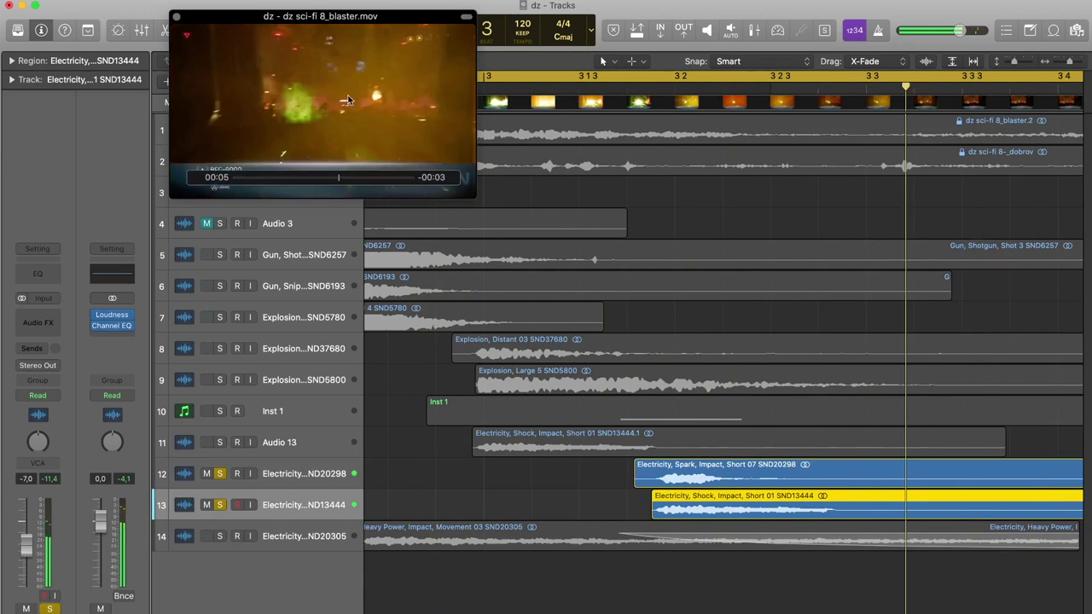
left_click_drag(348, 100, 355, 250)
left_click(220, 83)
Step: Extend the cycle range to run from about 2 3 2 to about 4 3, and play the full mix through it
key("super+Left")
key("super+Left")
key("super+Left")
key("space")
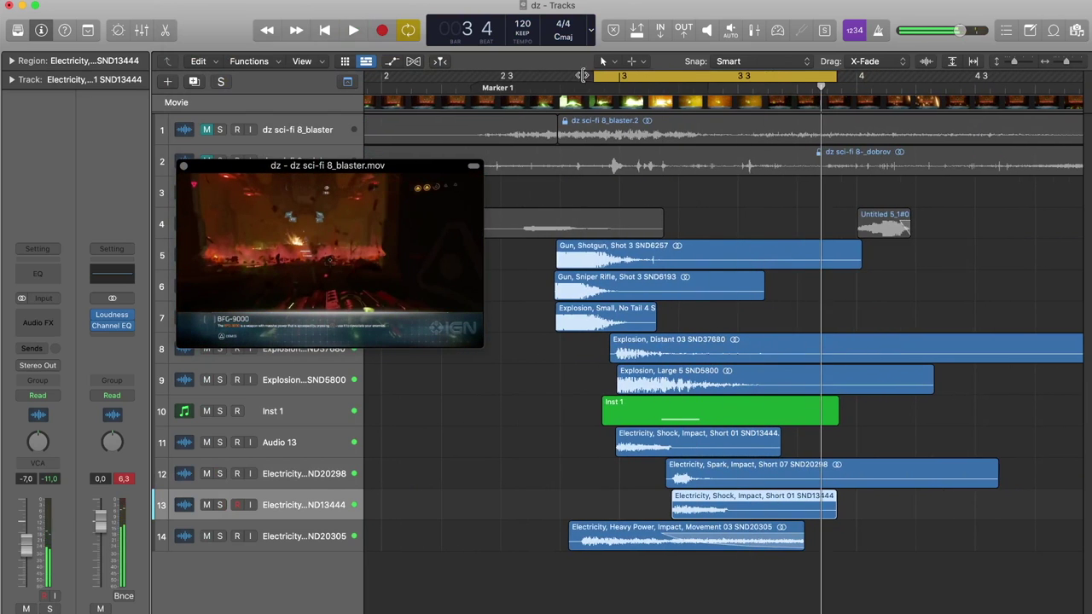
left_click_drag(522, 76, 987, 77)
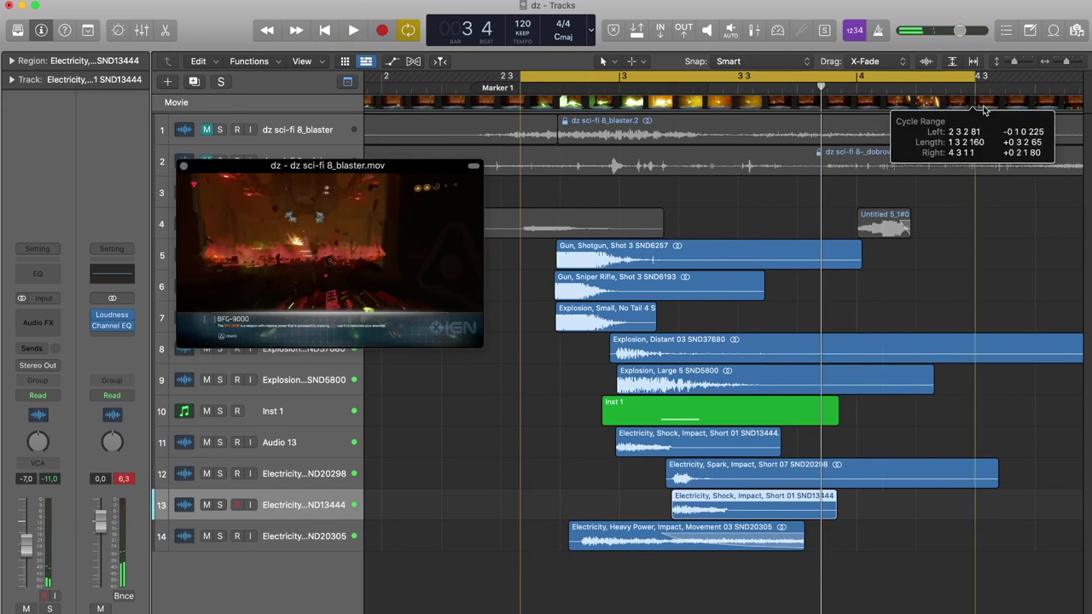
key("space")
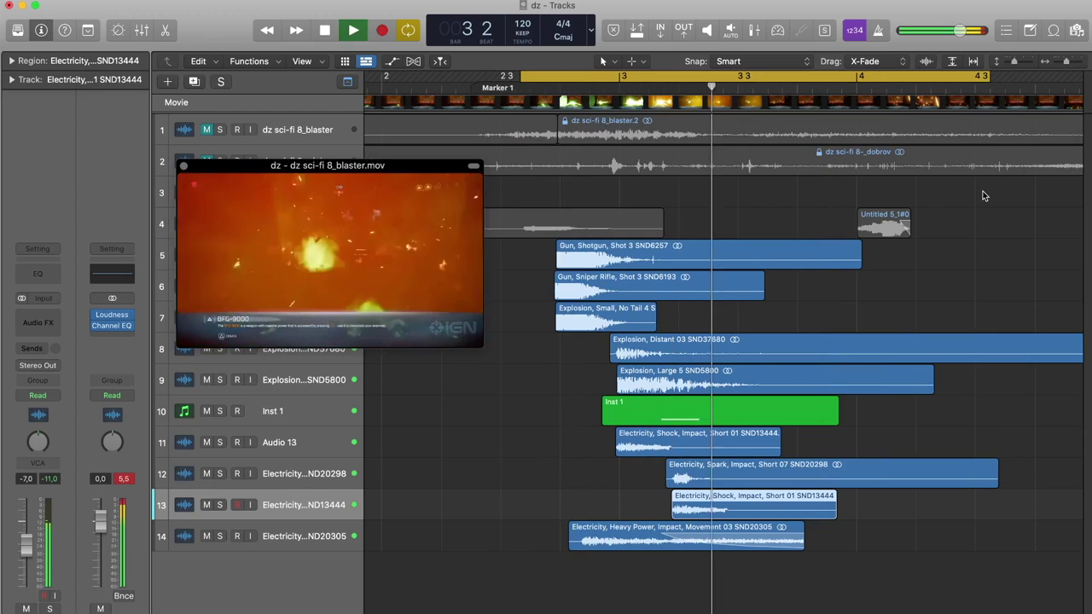
left_click_drag(430, 252, 451, 142)
scroll(979, 133, "right", 3)
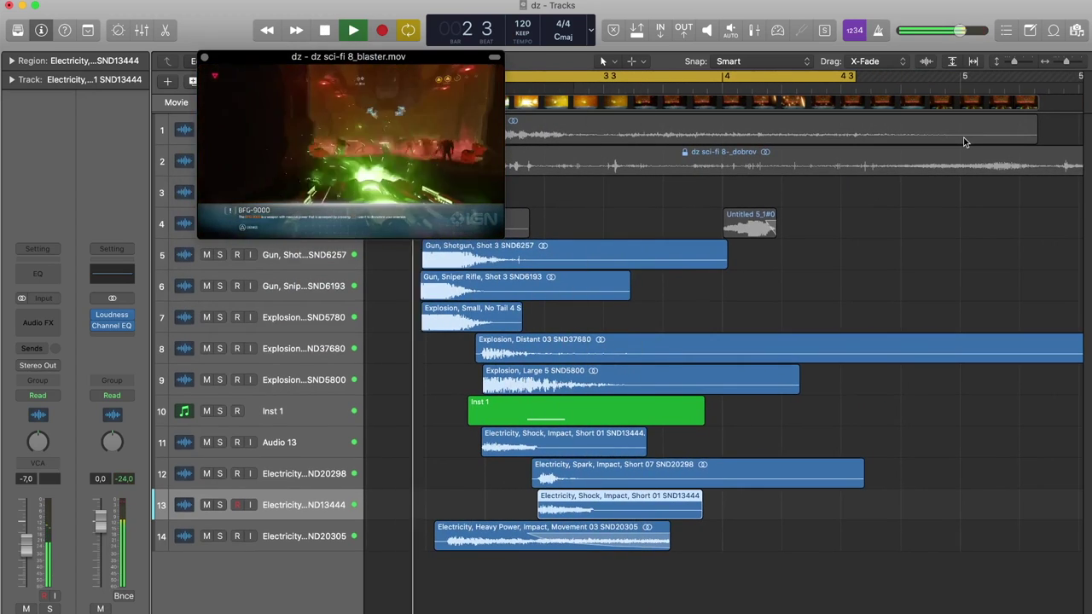
scroll(965, 143, "left", 1)
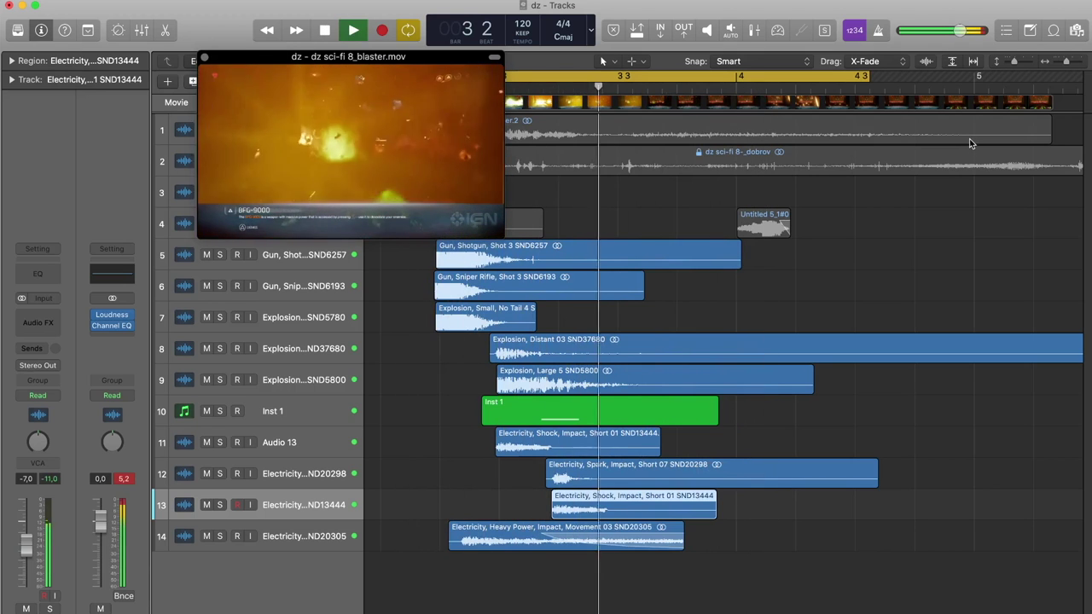
key("space")
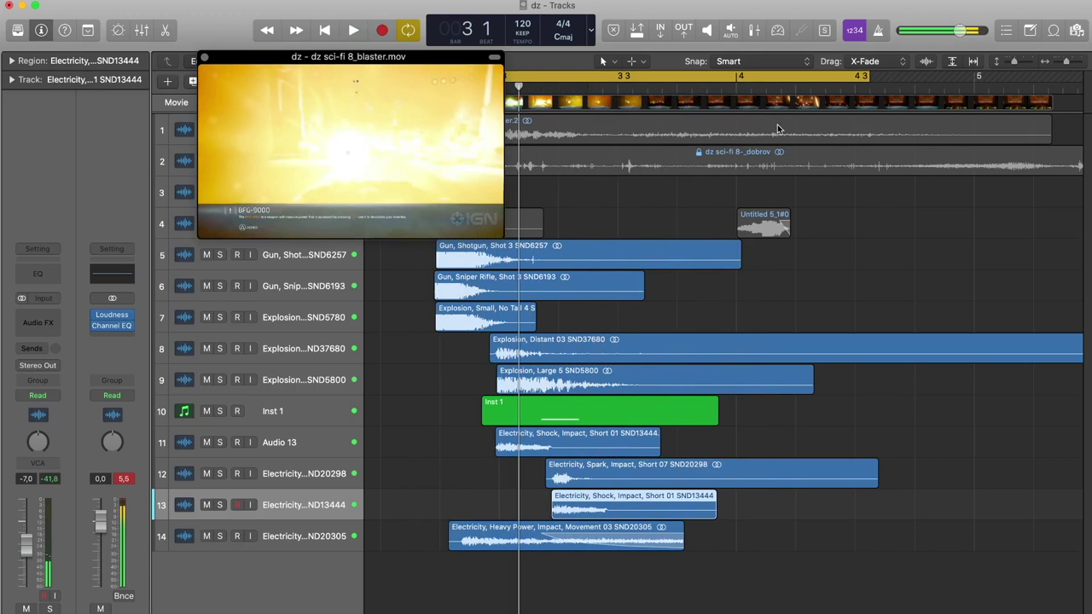
Step: Solo and play the original dz sci-fi 8_blaster track for comparison, and return it to unsoloed and muted
key("space")
left_click_drag(320, 112, 383, 379)
key("space")
left_click(220, 129)
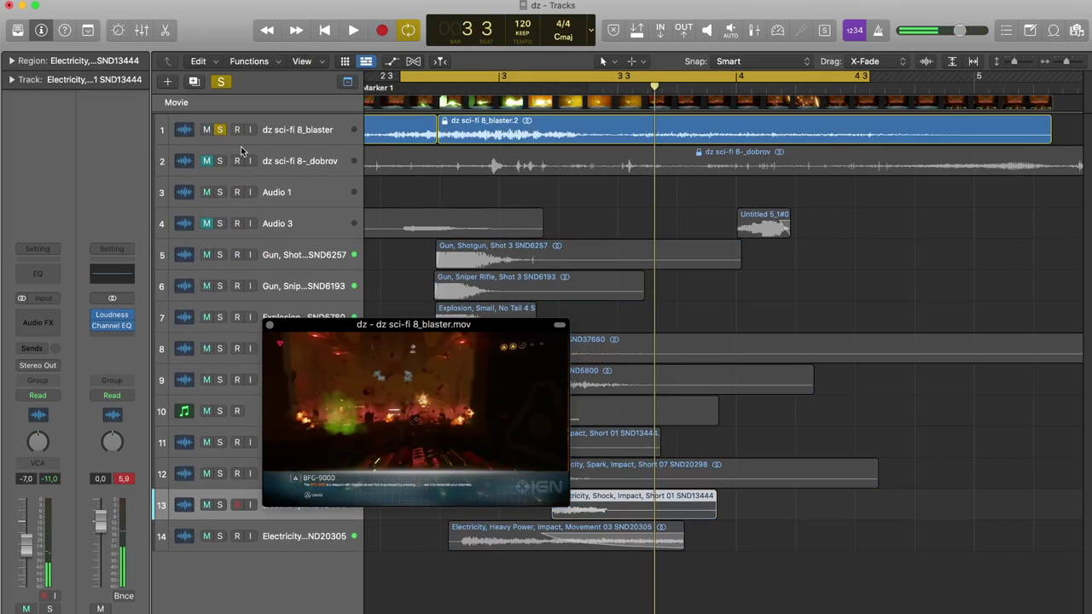
key("space")
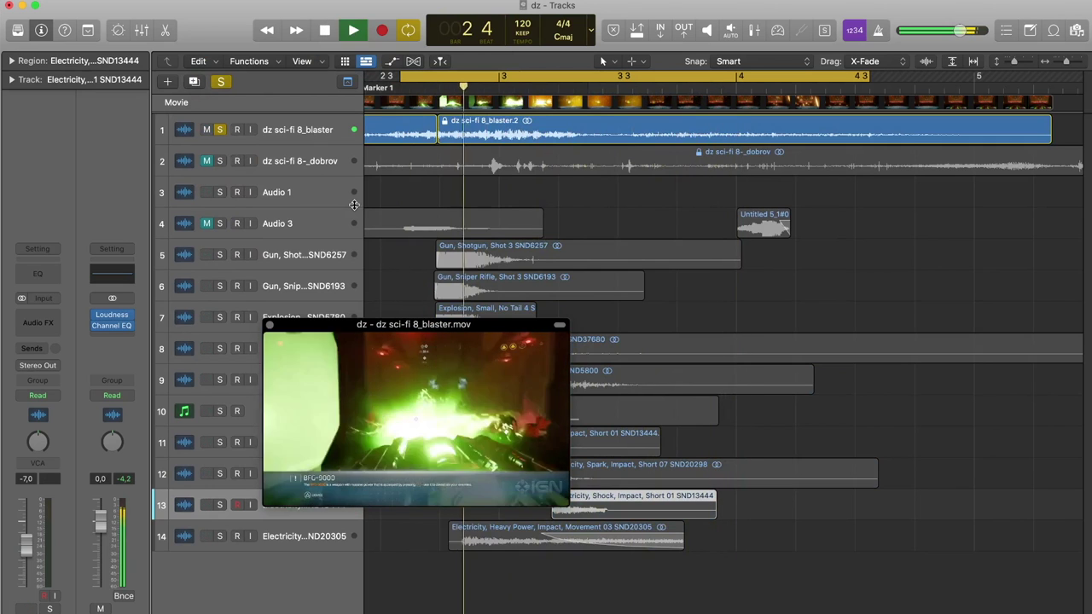
left_click(219, 130)
left_click(207, 130)
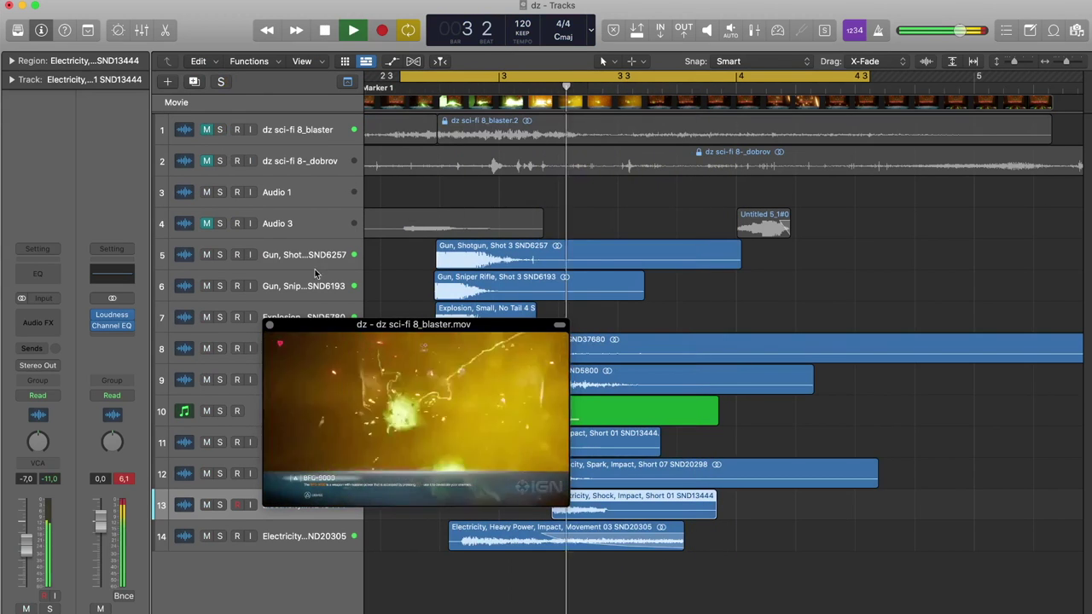
Step: Stop the playback of the full mix and close the floating movie window
left_click_drag(396, 325, 370, 169)
key("space")
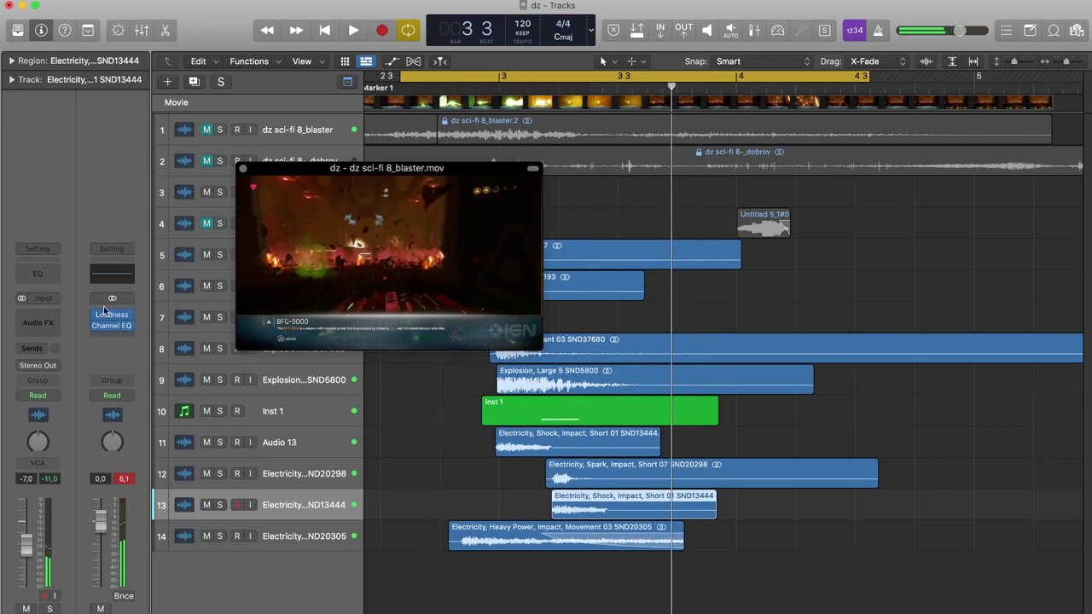
left_click_drag(289, 198, 269, 148)
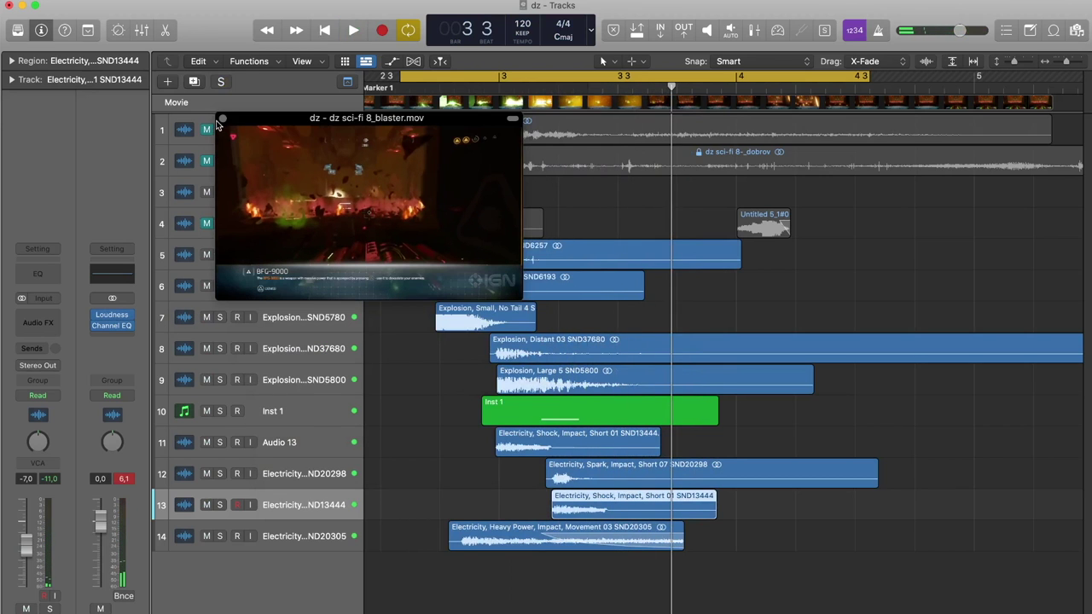
left_click(221, 120)
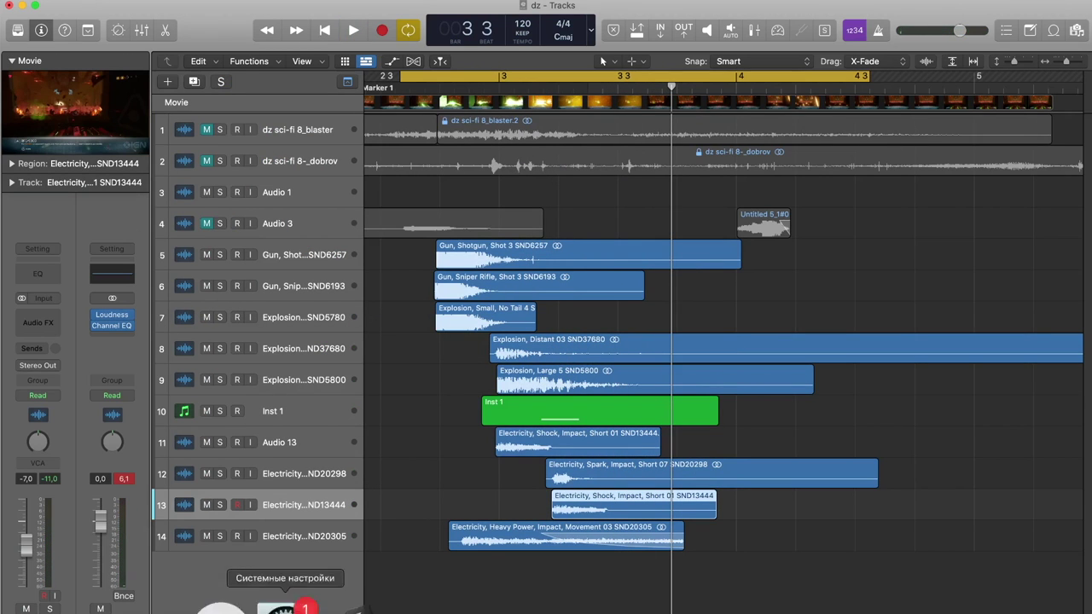